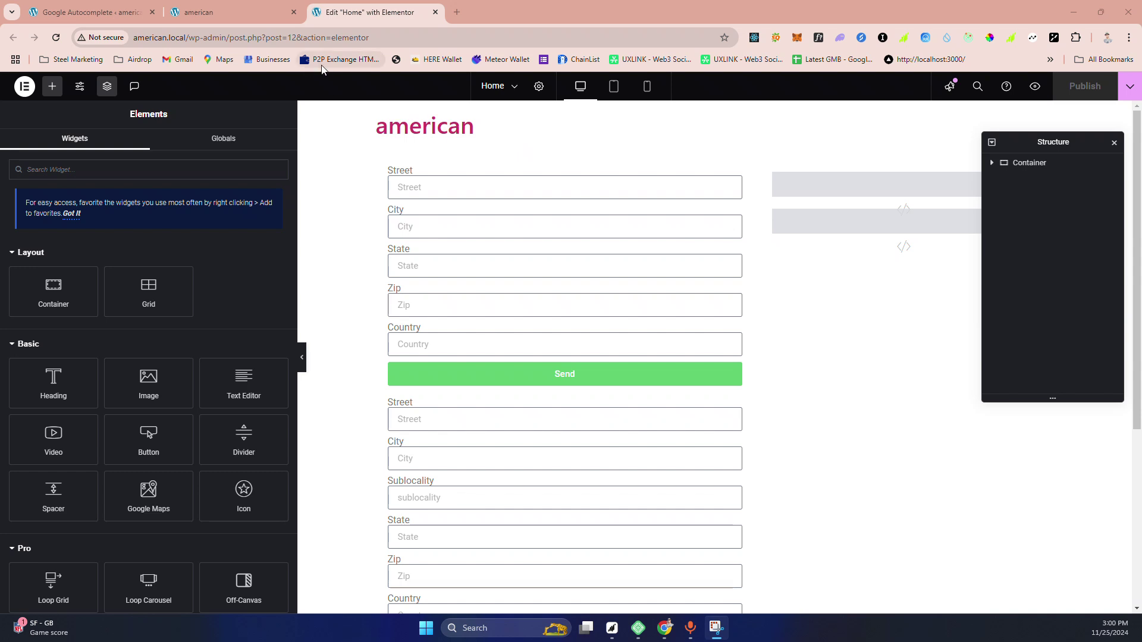
# Switch to the Google Autocomplete tab and reload its still-empty Configurations list.
pyautogui.moveTo(109, 4)
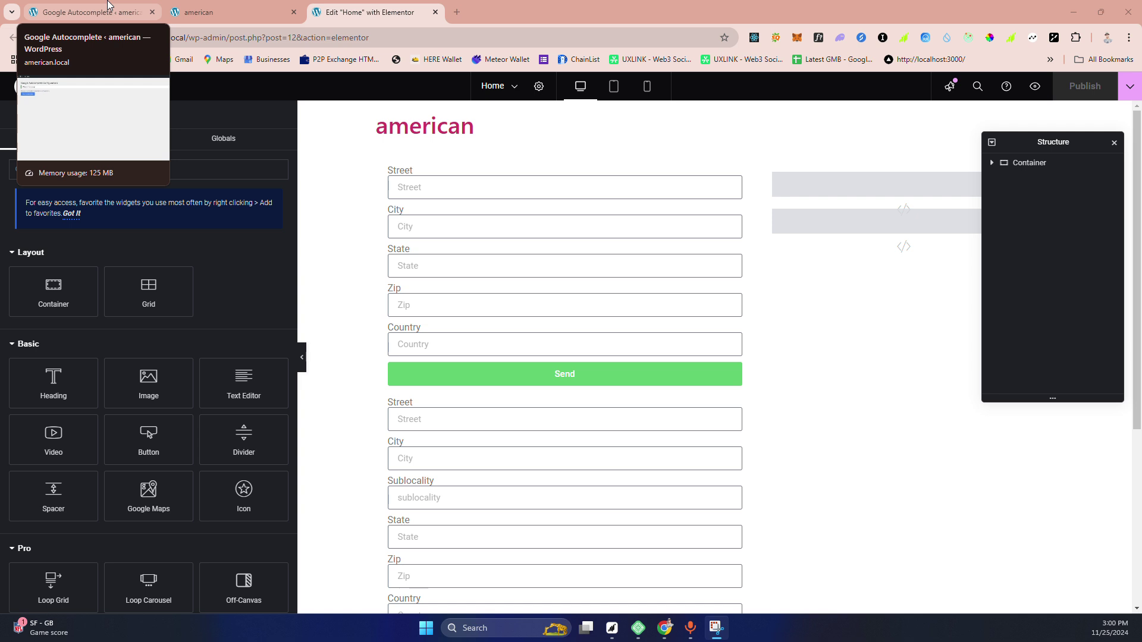
pyautogui.click(109, 5)
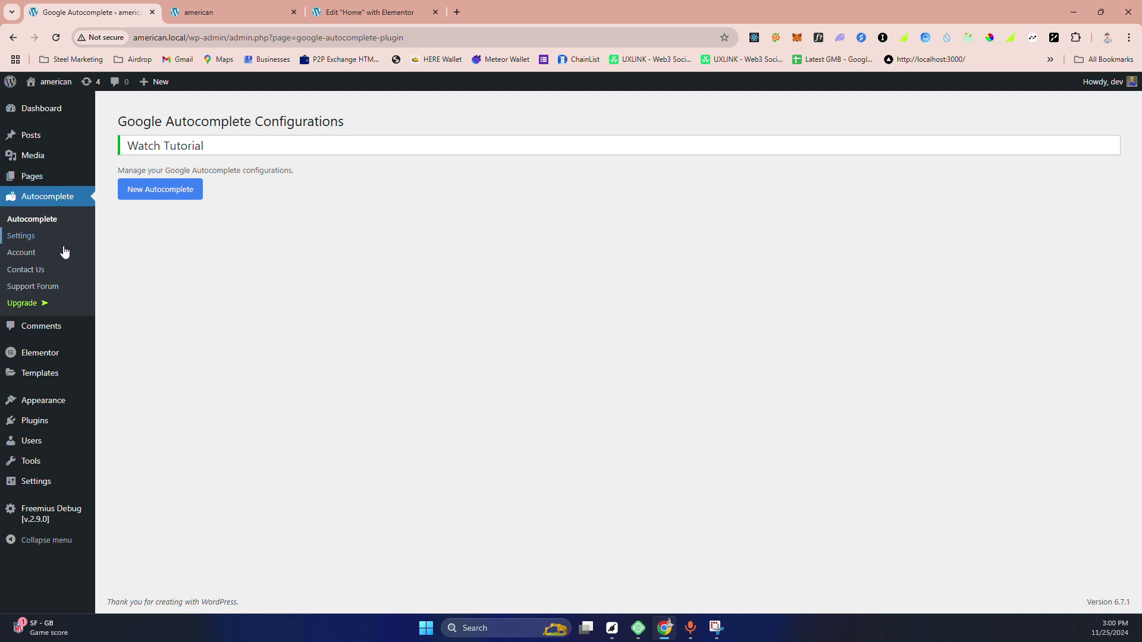
pyautogui.click(43, 221)
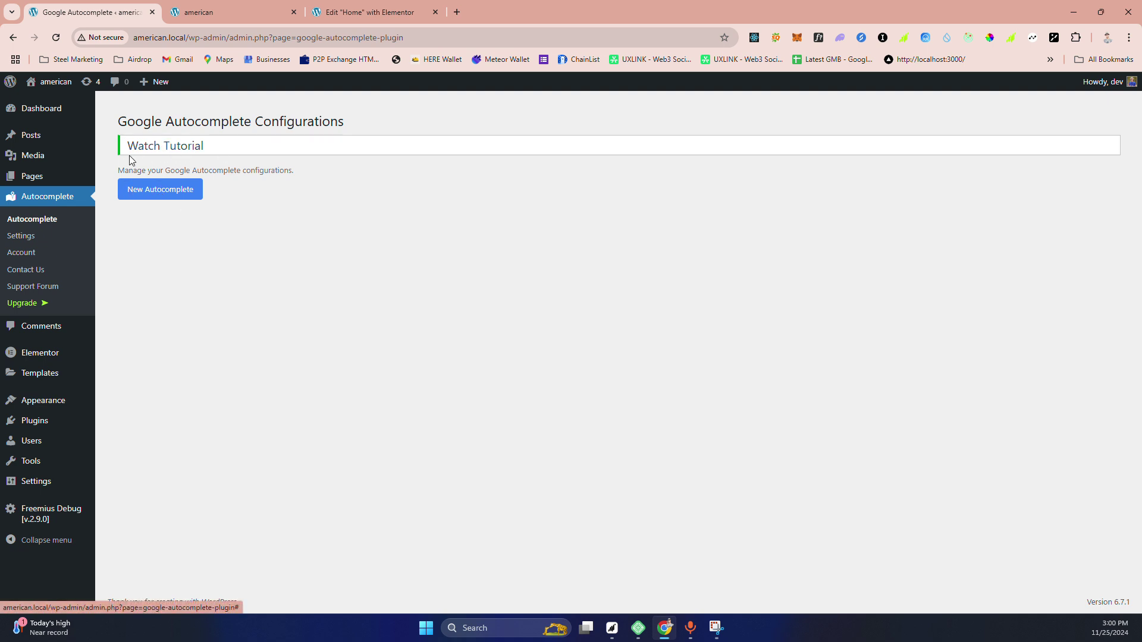
# In Autocomplete Settings, keep Language as en, save, and return to the Configurations list.
pyautogui.click(23, 237)
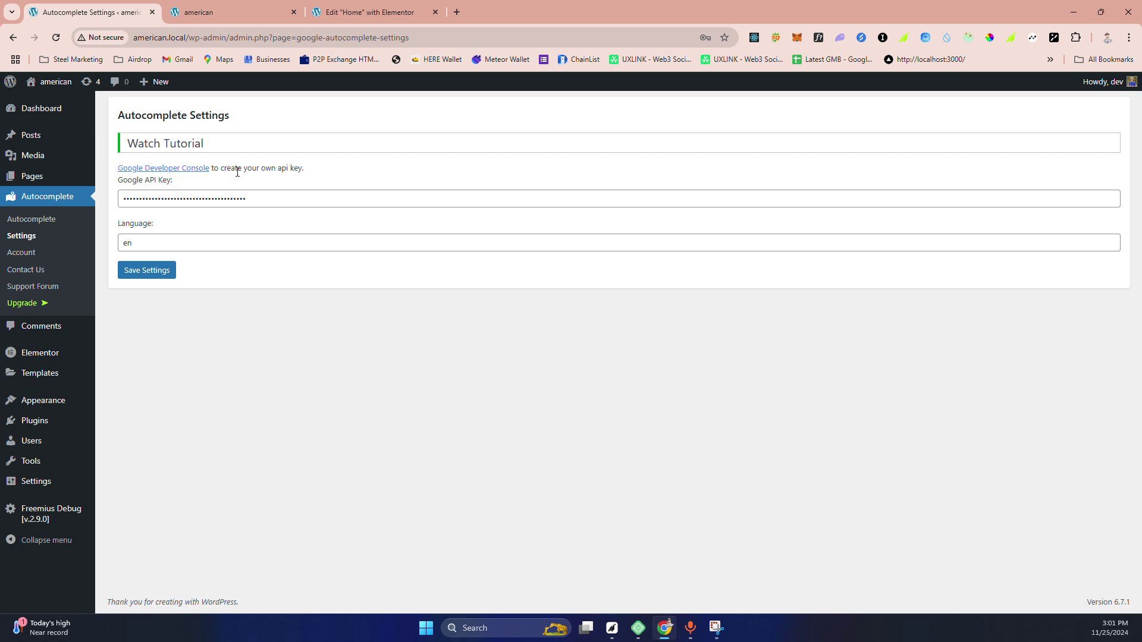
pyautogui.click(147, 243)
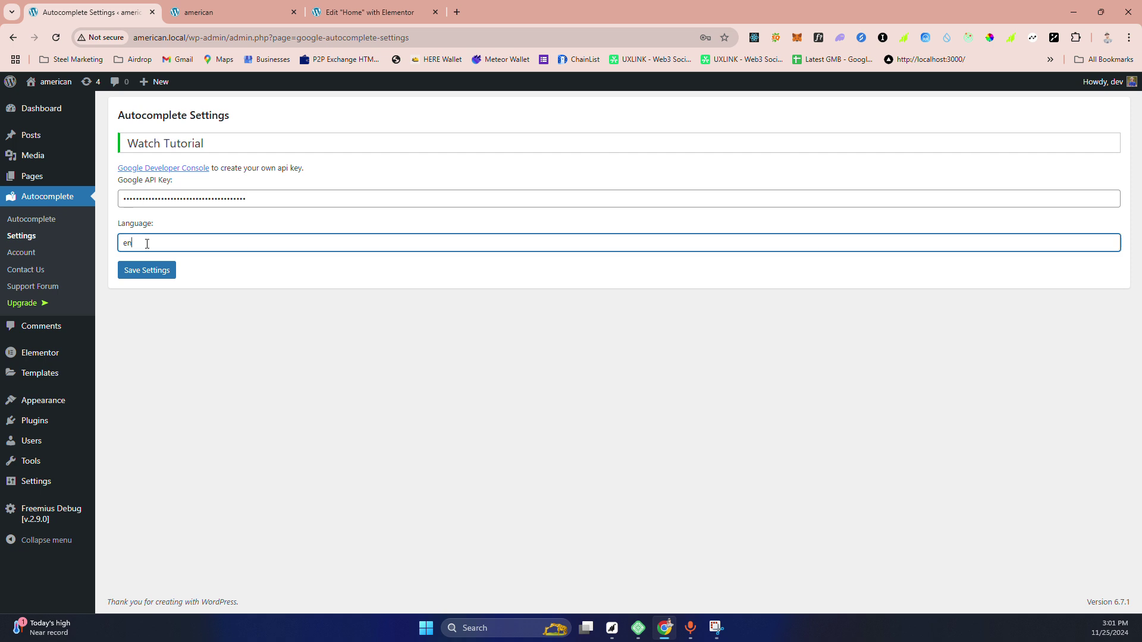
pyautogui.moveTo(147, 244); pyautogui.dragTo(124, 243)
pyautogui.click(134, 243)
pyautogui.moveTo(120, 243)
pyautogui.mouseDown()
pyautogui.moveTo(192, 247)
pyautogui.moveTo(108, 248)
pyautogui.mouseUp()
pyautogui.click(209, 299)
pyautogui.click(224, 244)
pyautogui.click(250, 321)
pyautogui.click(163, 242)
pyautogui.click(231, 315)
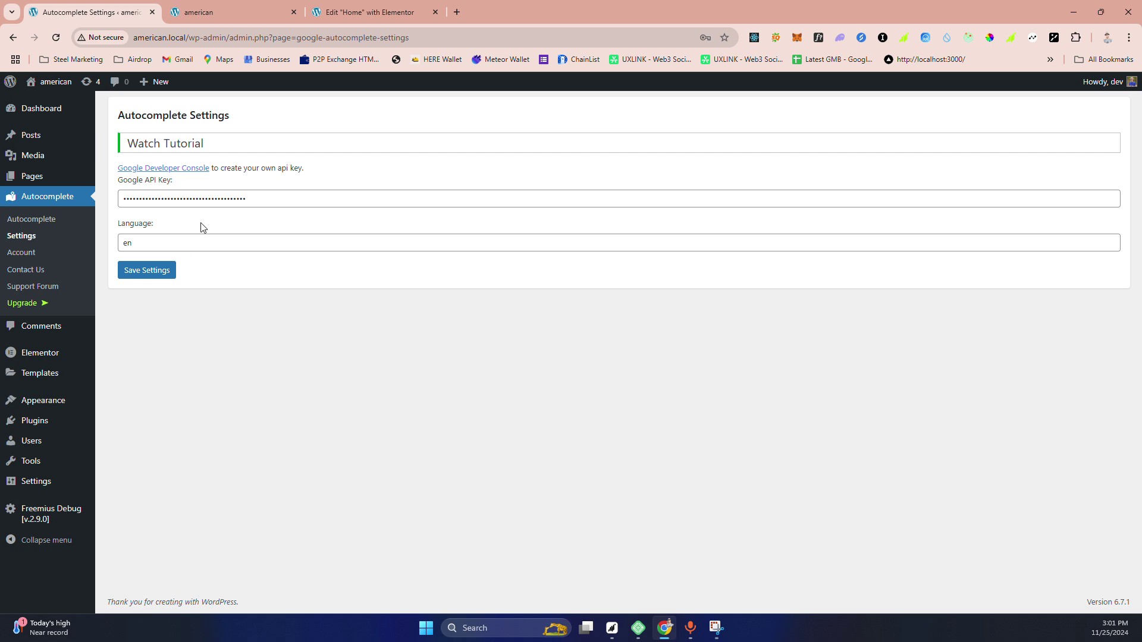
pyautogui.click(158, 269)
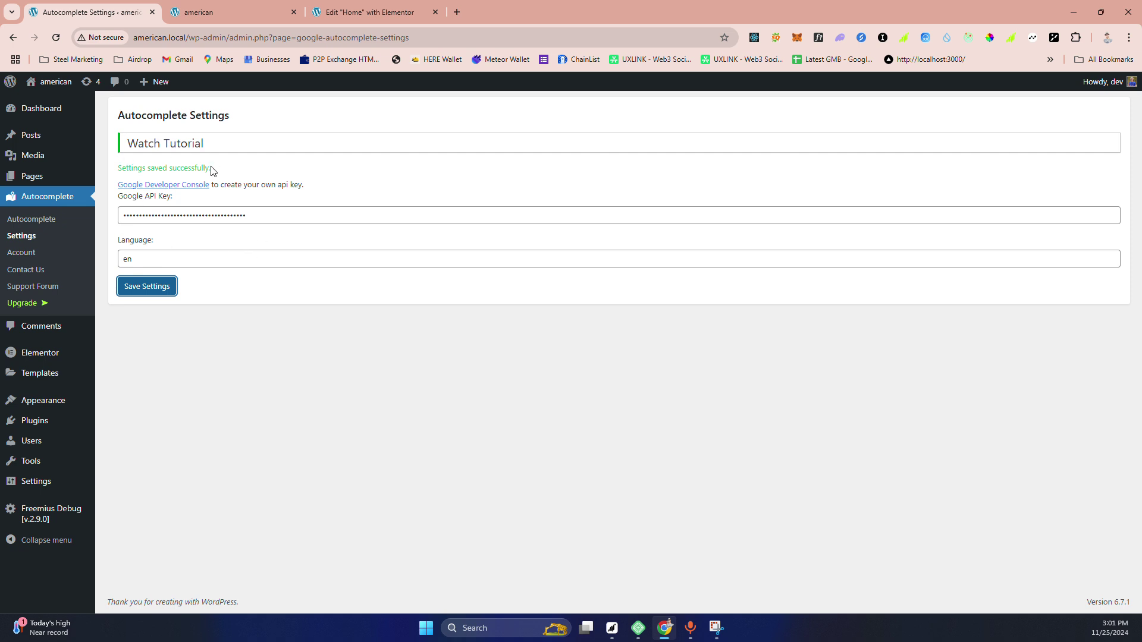
pyautogui.click(42, 221)
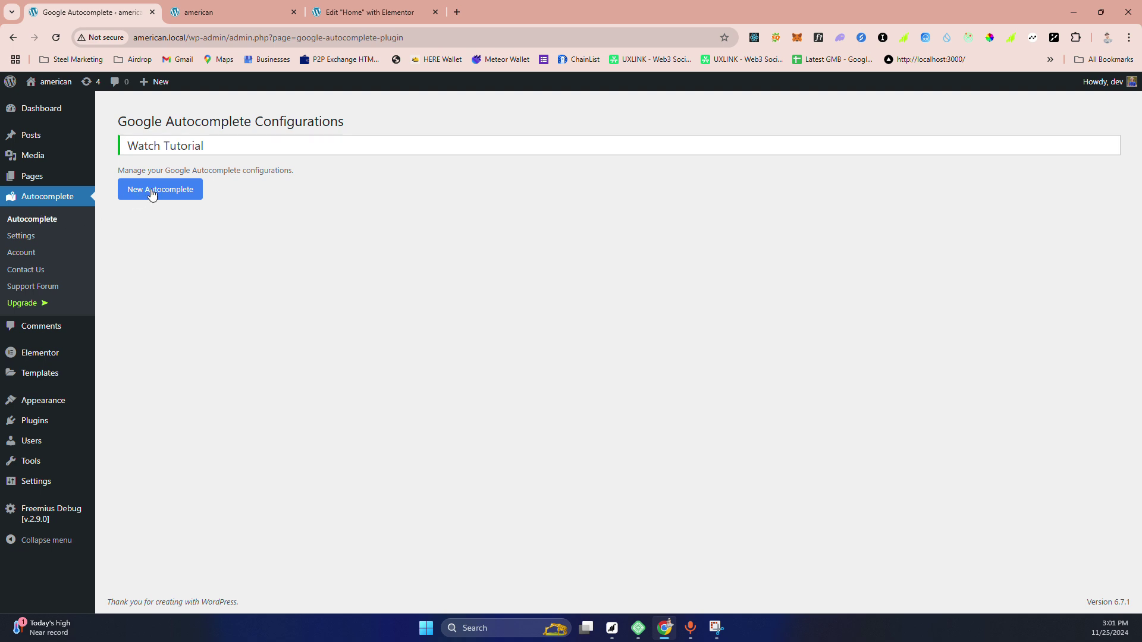
# Start a new regular autocomplete configuration and name it test.
pyautogui.click(155, 192)
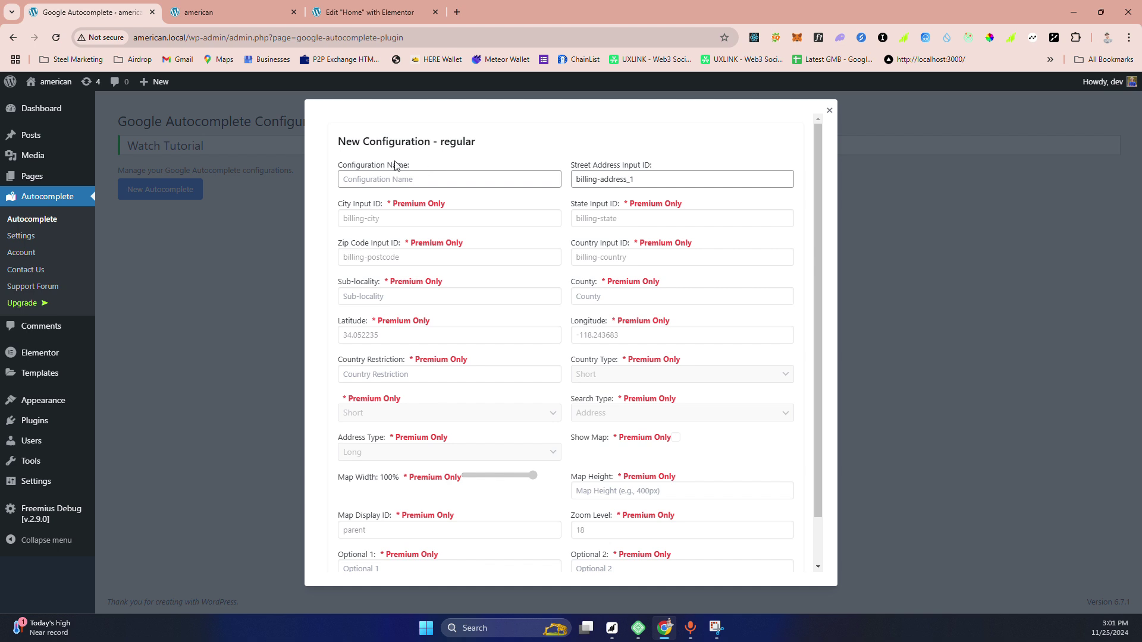
pyautogui.click(396, 178)
pyautogui.moveTo(647, 185); pyautogui.dragTo(569, 184)
pyautogui.click(563, 142)
pyautogui.scroll(-2, 616, 250)
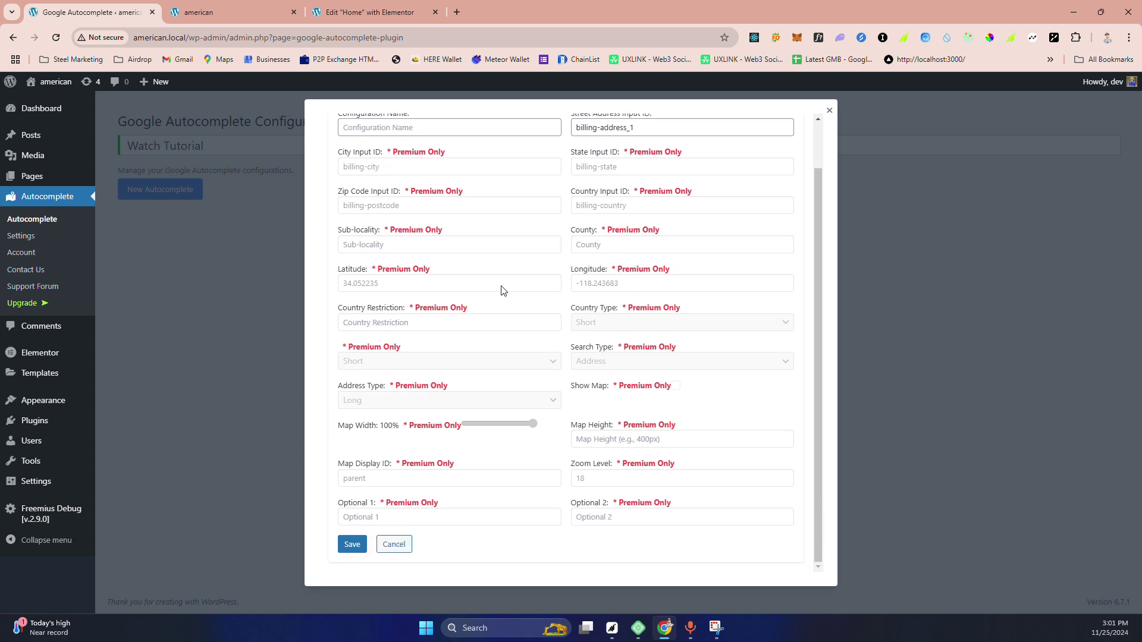
pyautogui.scroll(2, 497, 284)
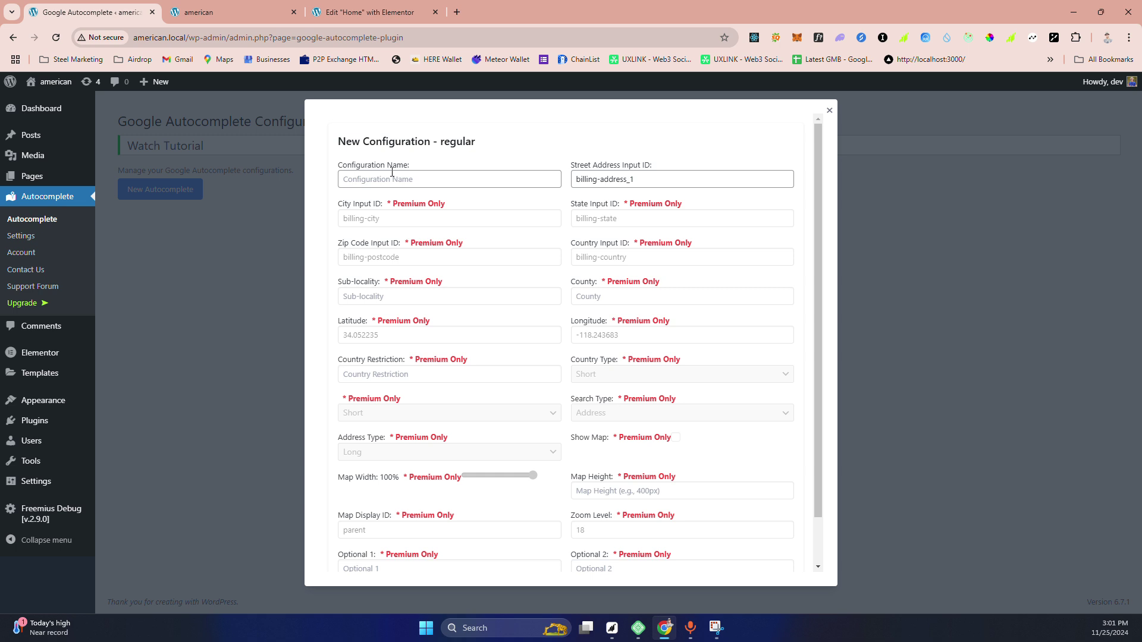
pyautogui.click(388, 181)
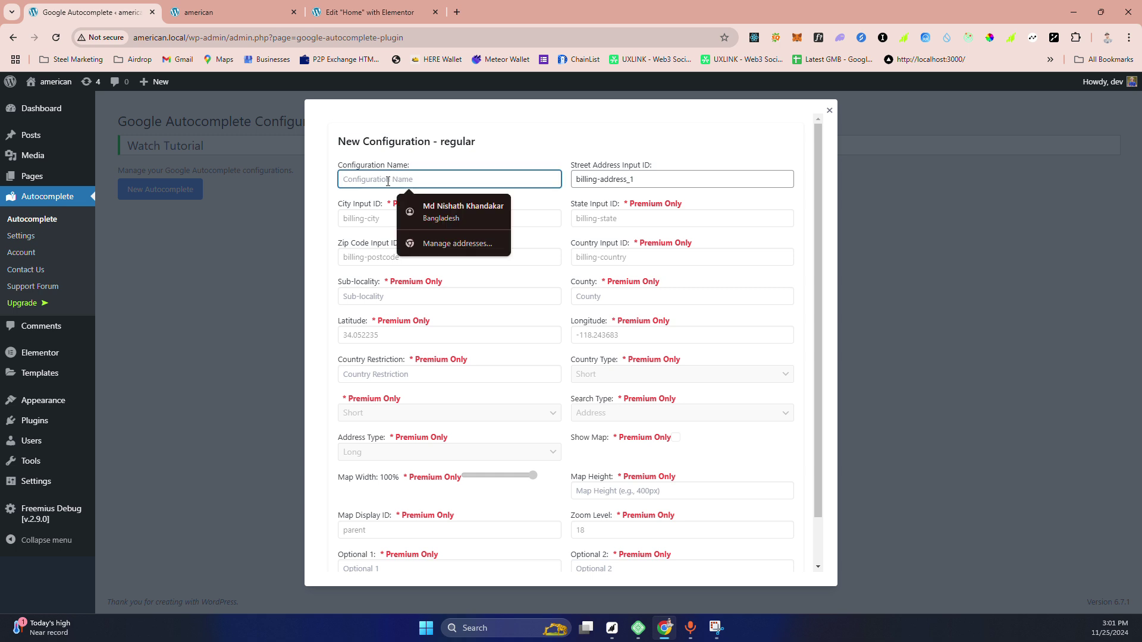
pyautogui.write('test')
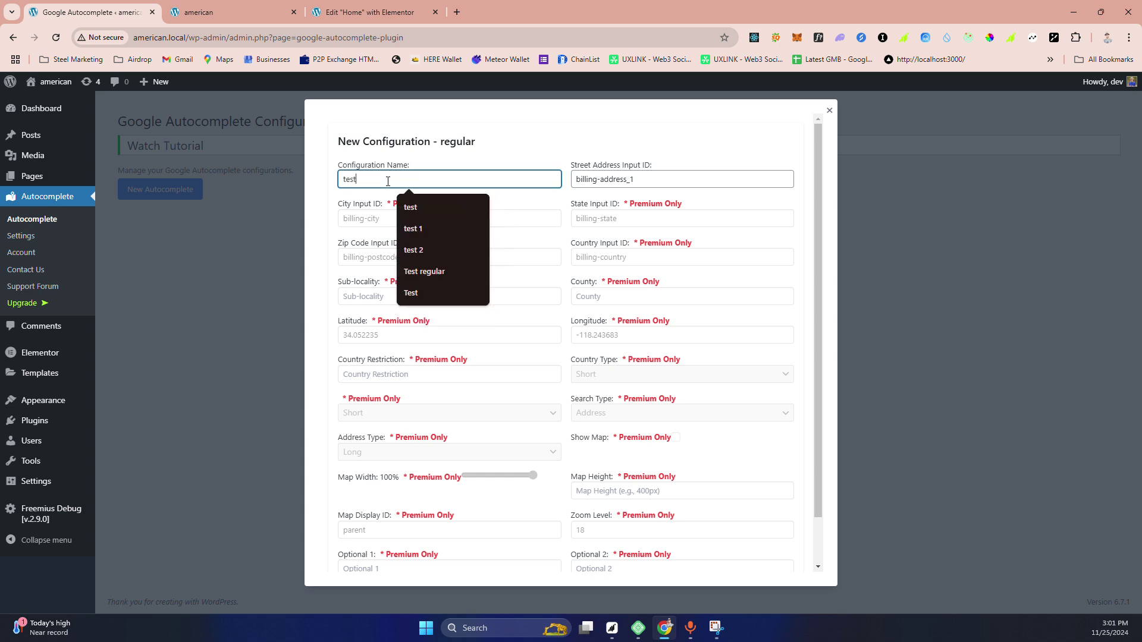
pyautogui.click(467, 158)
pyautogui.scroll(-1, 533, 324)
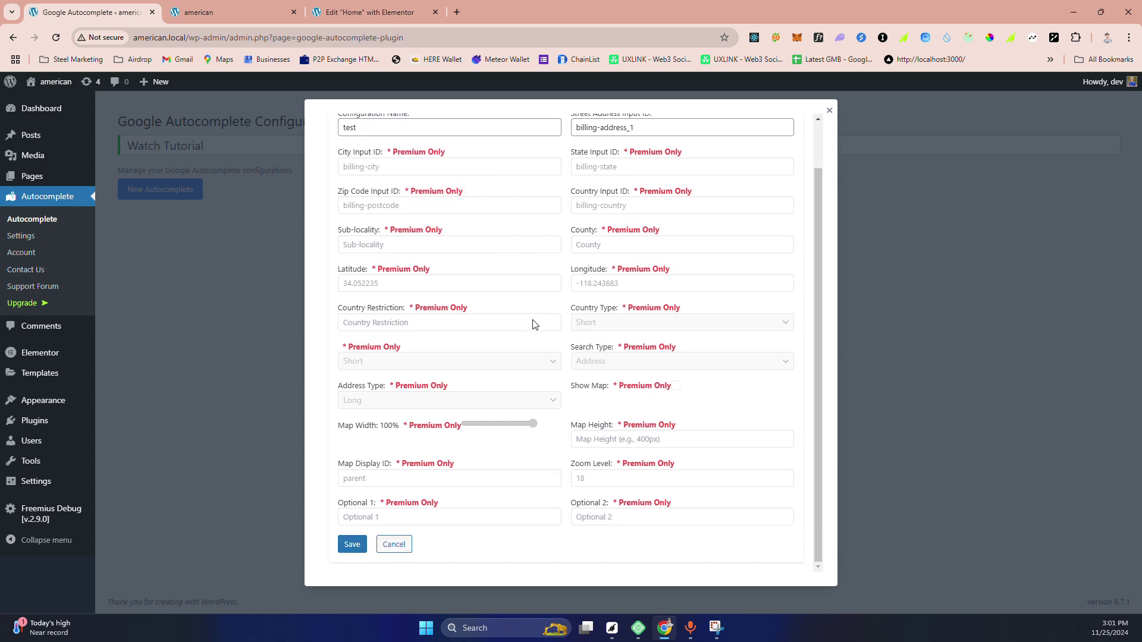
pyautogui.scroll(1, 518, 322)
pyautogui.scroll(1, 569, 260)
# Review the Street Address Input ID value billing-address_1.
pyautogui.click(635, 179)
pyautogui.moveTo(636, 179); pyautogui.dragTo(574, 182)
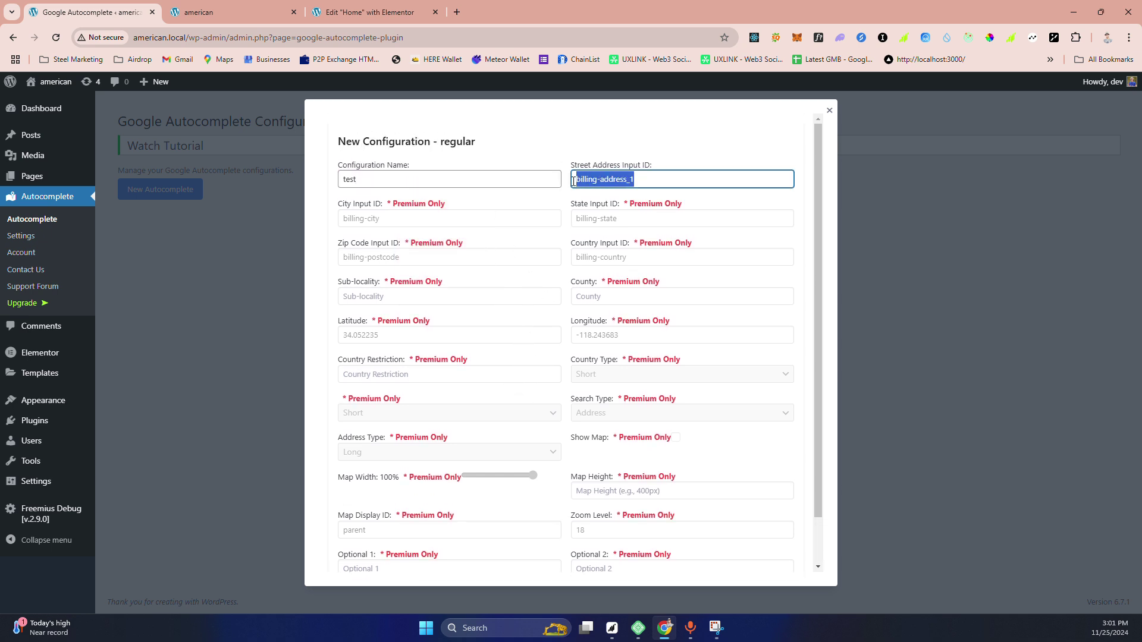
pyautogui.click(639, 178)
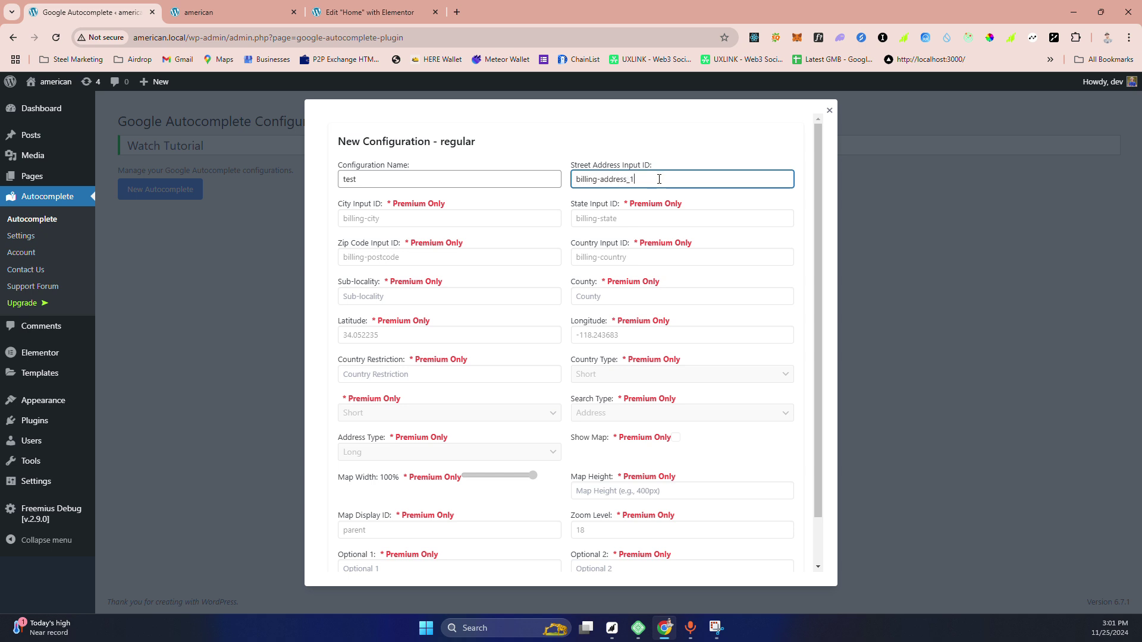
pyautogui.moveTo(657, 179); pyautogui.dragTo(574, 181)
pyautogui.click(568, 169)
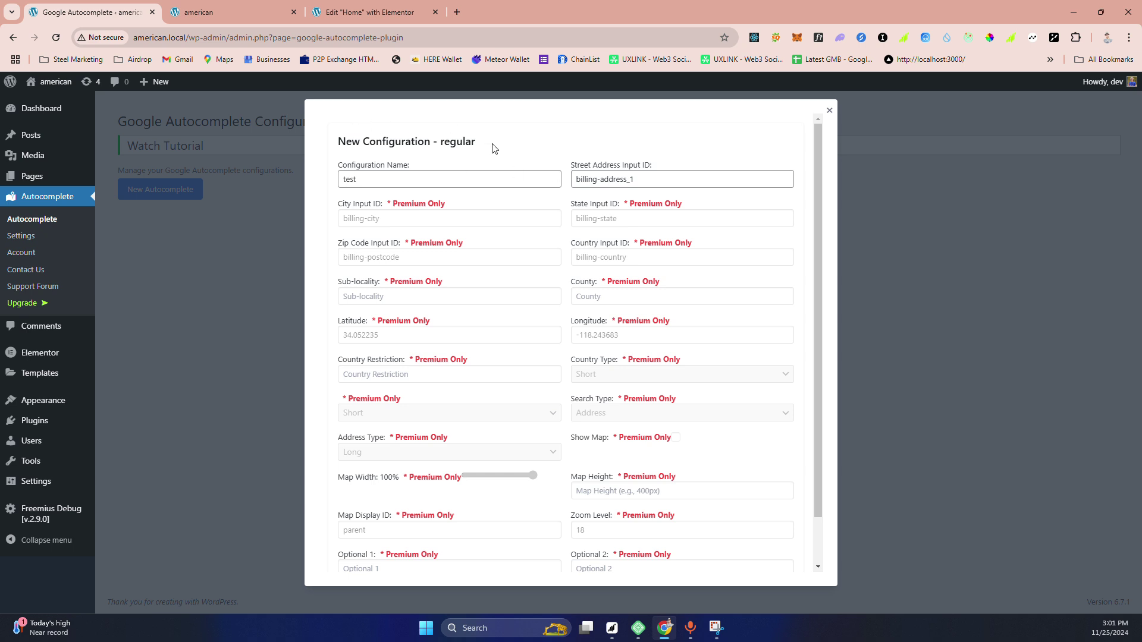
# View the front-end forms, then check both forms and the parent1/parent2 map placeholders in Elementor.
pyautogui.click(241, 6)
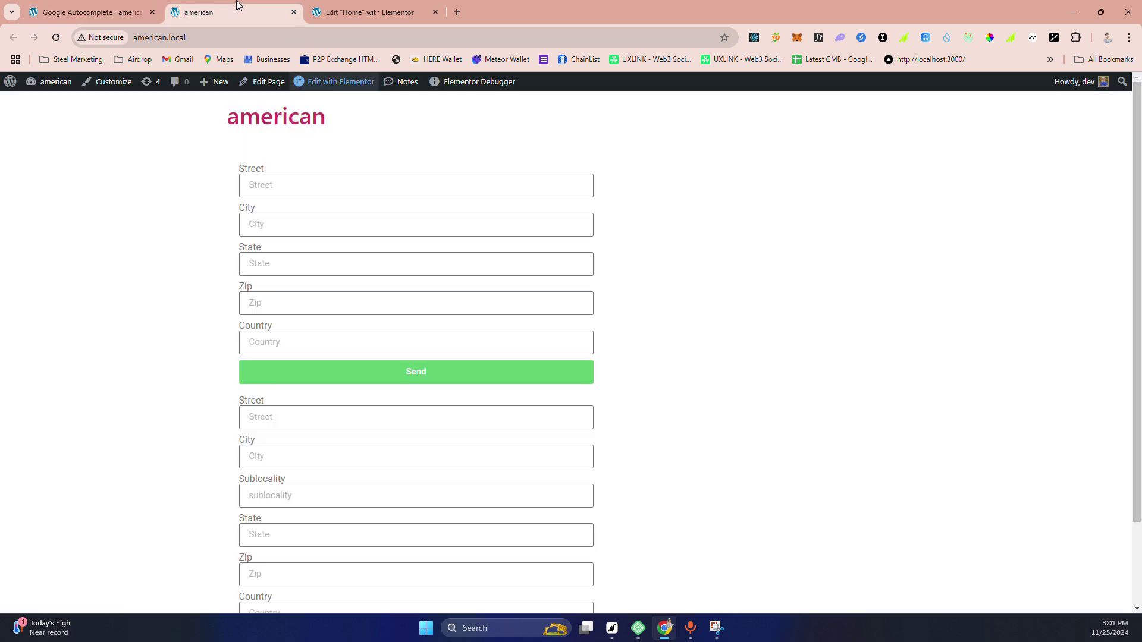
pyautogui.scroll(-1, 292, 190)
pyautogui.scroll(1, 295, 188)
pyautogui.rightClick(294, 184)
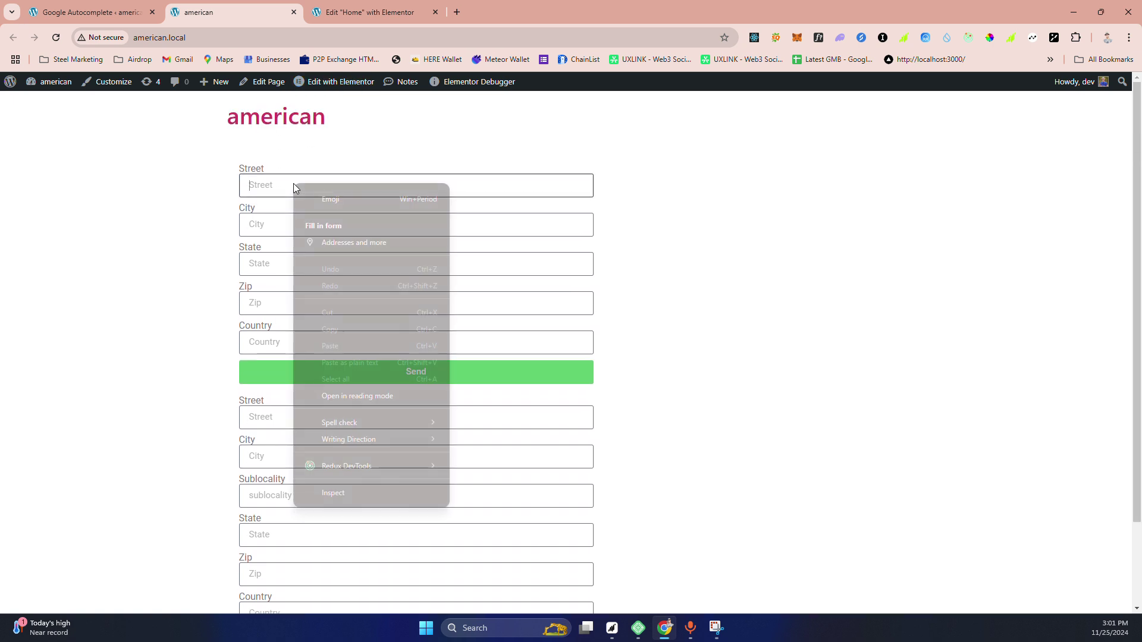
pyautogui.click(366, 14)
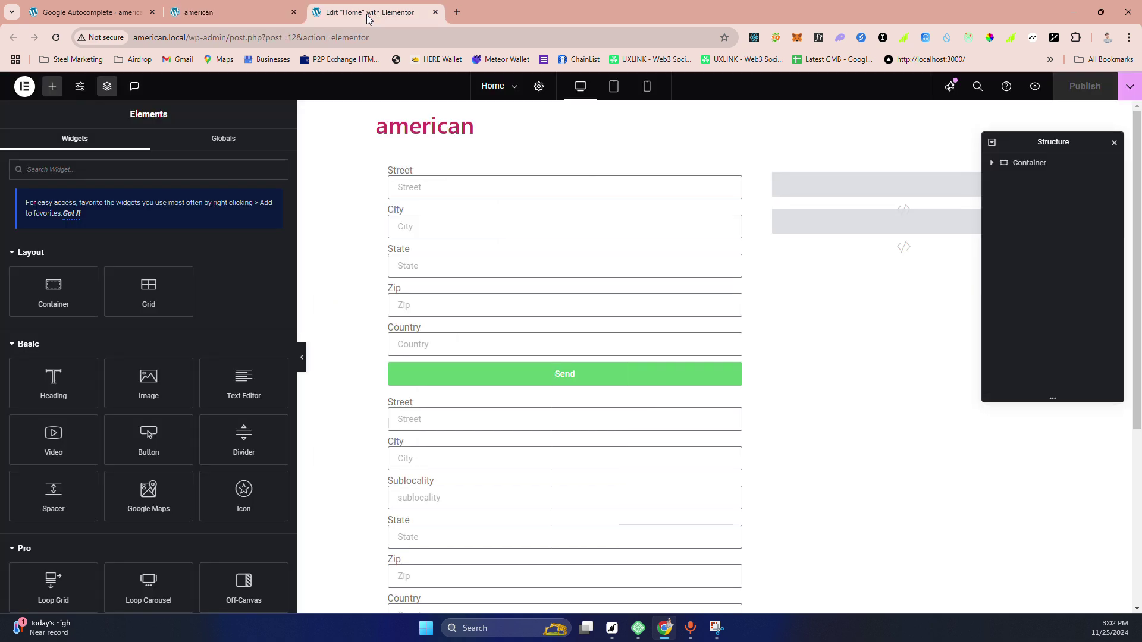
pyautogui.click(533, 188)
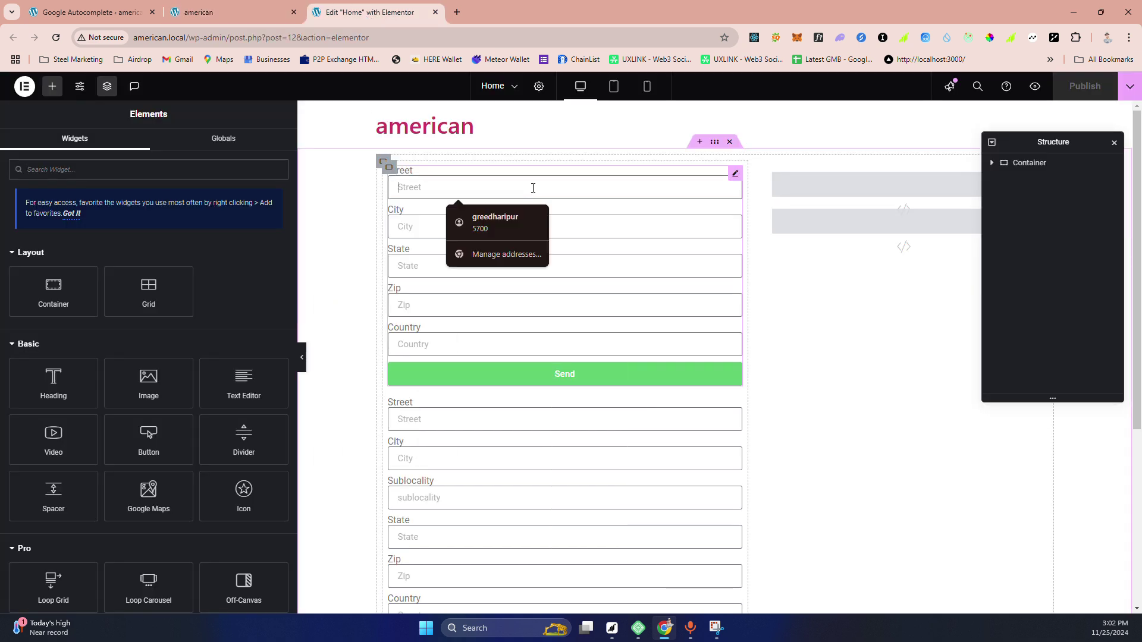
pyautogui.click(508, 463)
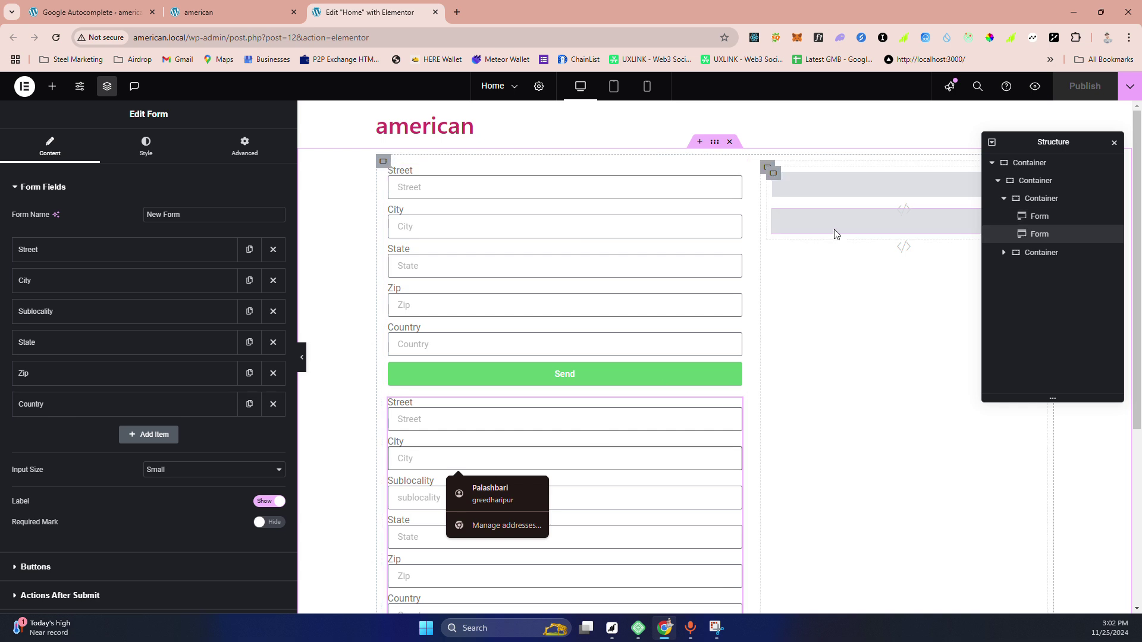
pyautogui.click(857, 177)
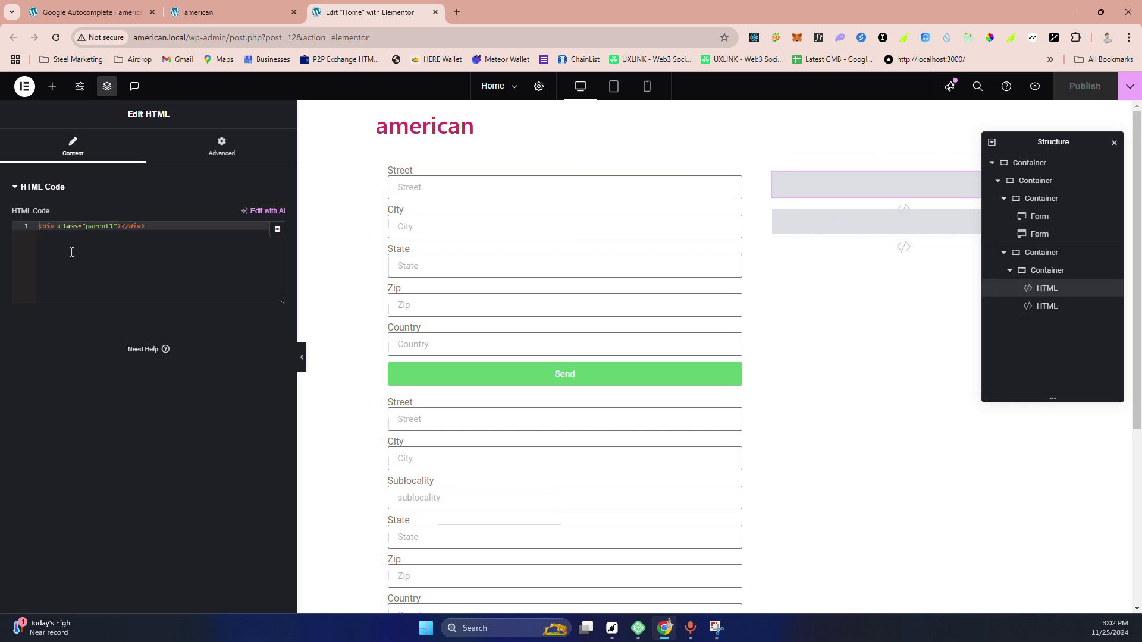
pyautogui.click(820, 225)
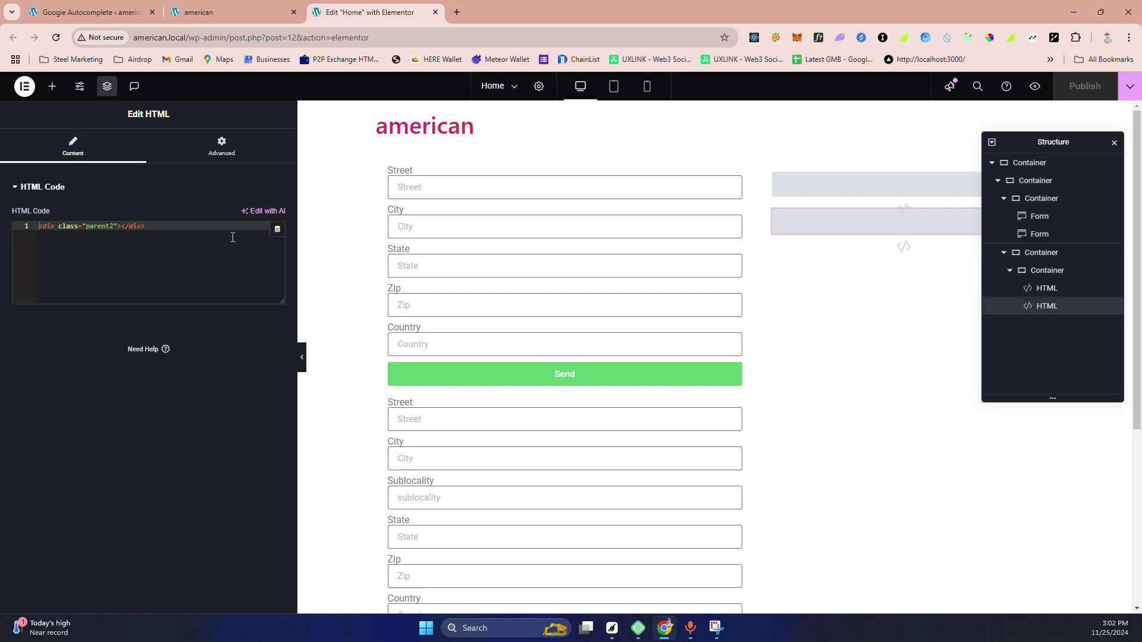
pyautogui.click(824, 188)
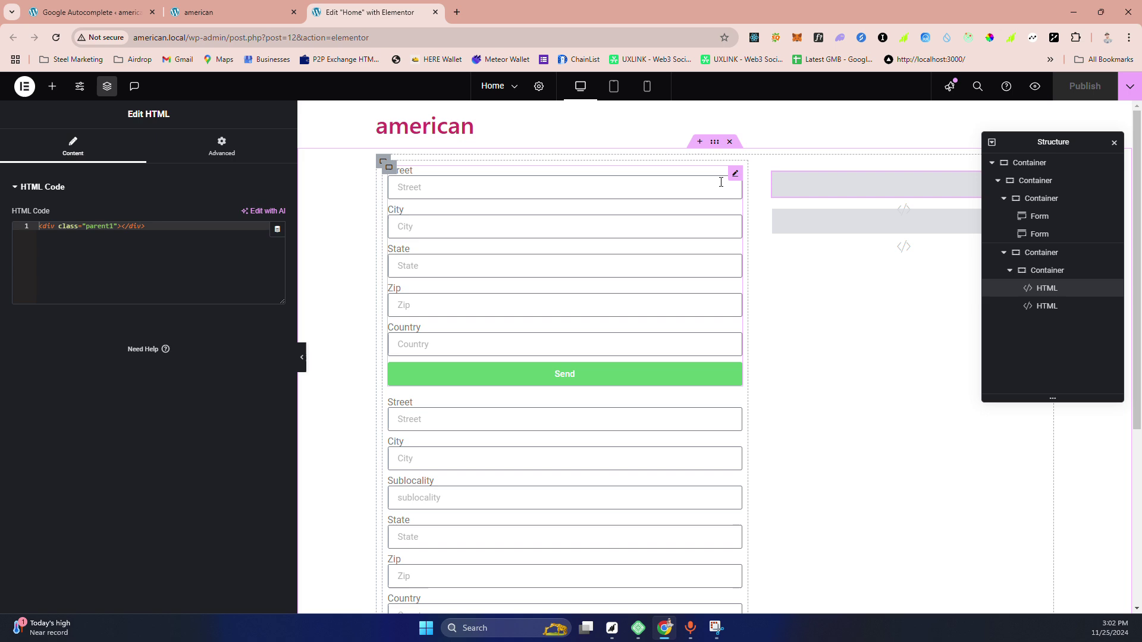
# Inspect the front-end Street field and select its id form-field-street.
pyautogui.click(199, 12)
pyautogui.rightClick(311, 193)
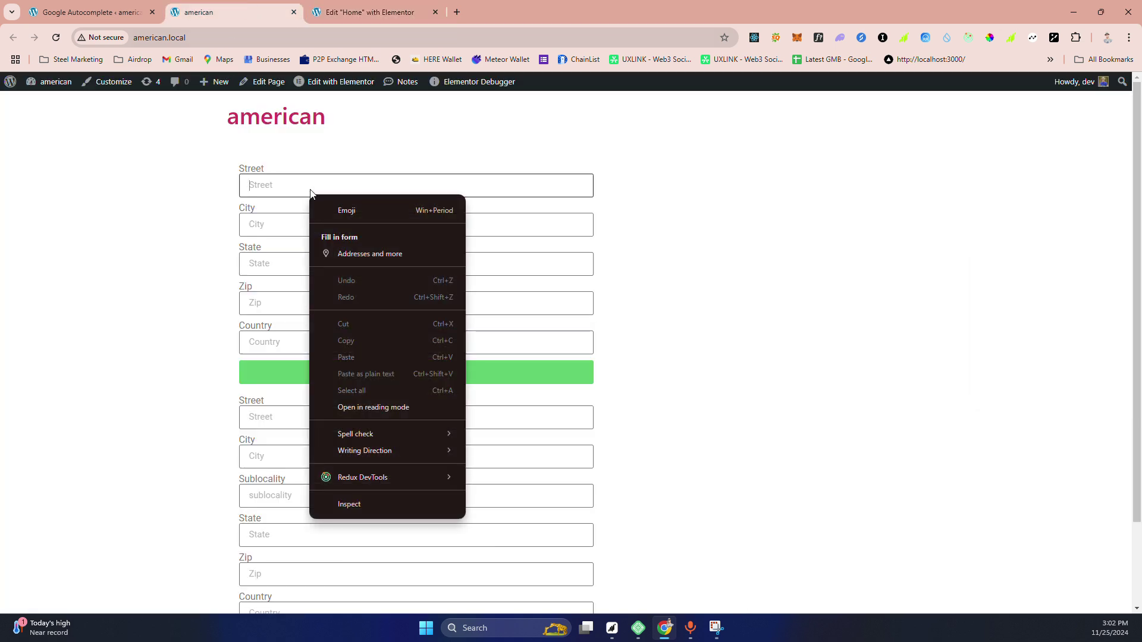
pyautogui.click(350, 503)
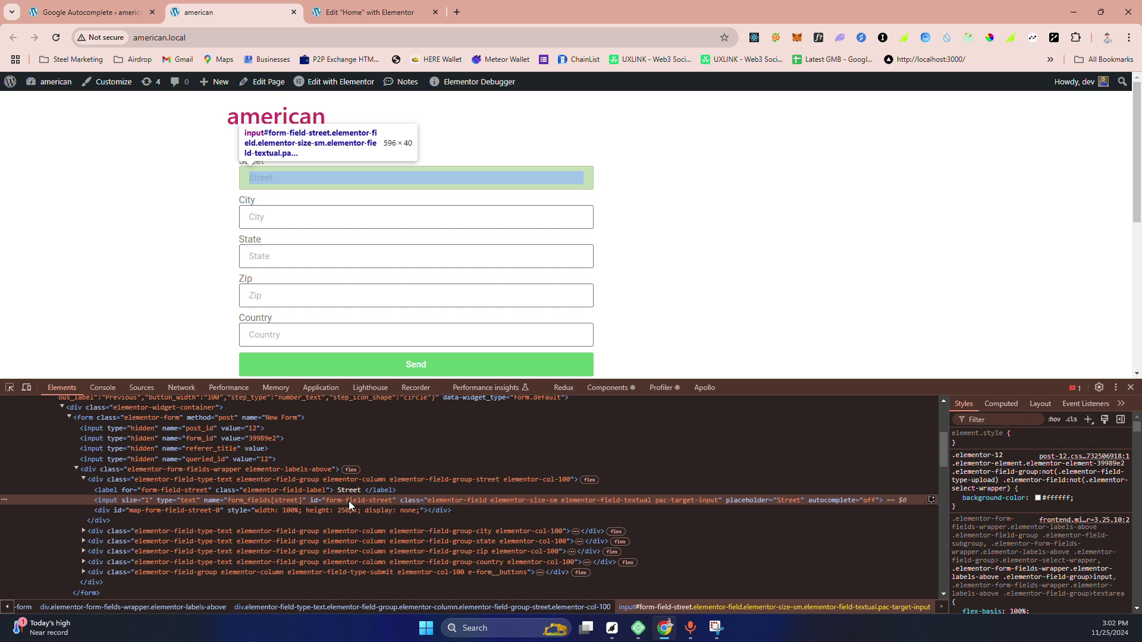
pyautogui.doubleClick(348, 501)
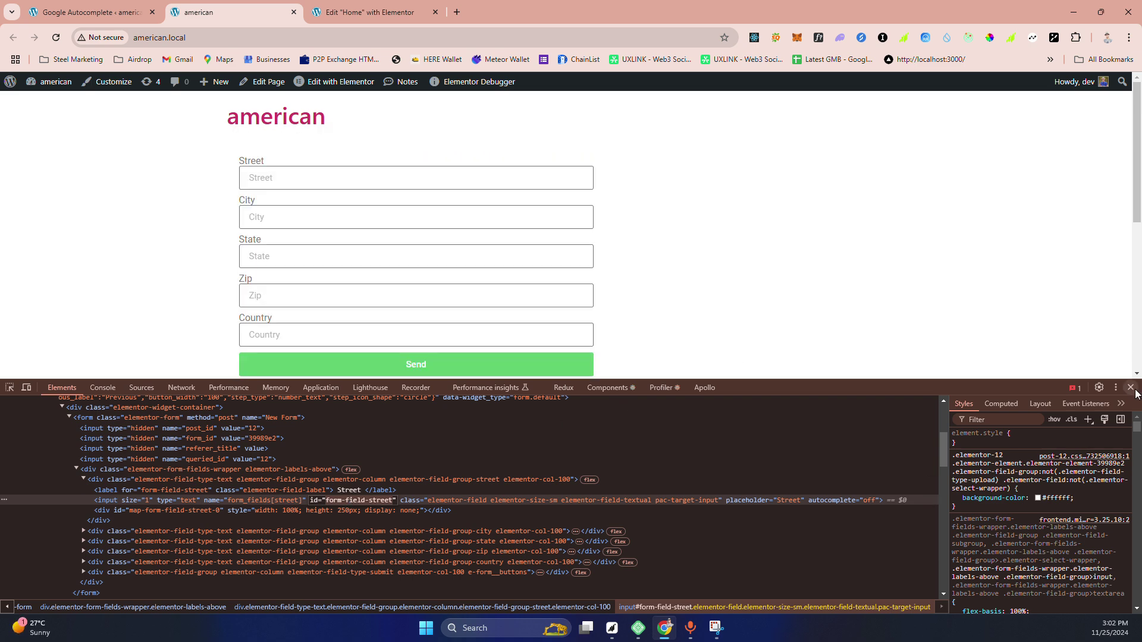
# Set the test configuration's Street Address Input ID to form-field-street and save it.
pyautogui.click(72, 5)
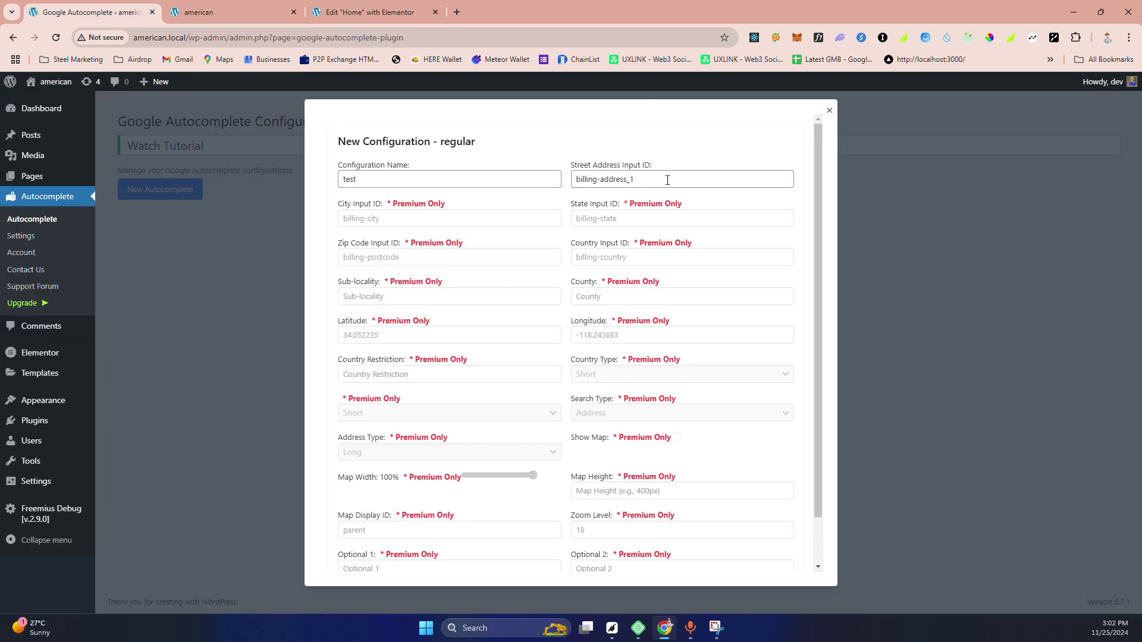
pyautogui.moveTo(654, 178); pyautogui.dragTo(539, 175)
pyautogui.write('form-field-street')
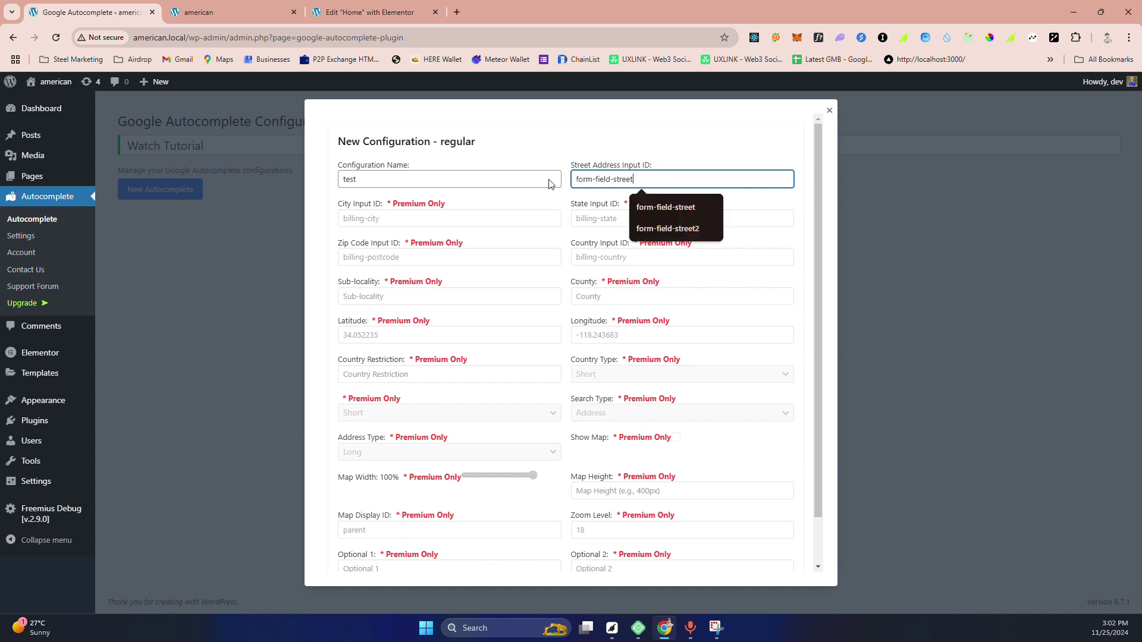
pyautogui.click(548, 143)
pyautogui.scroll(-1, 643, 370)
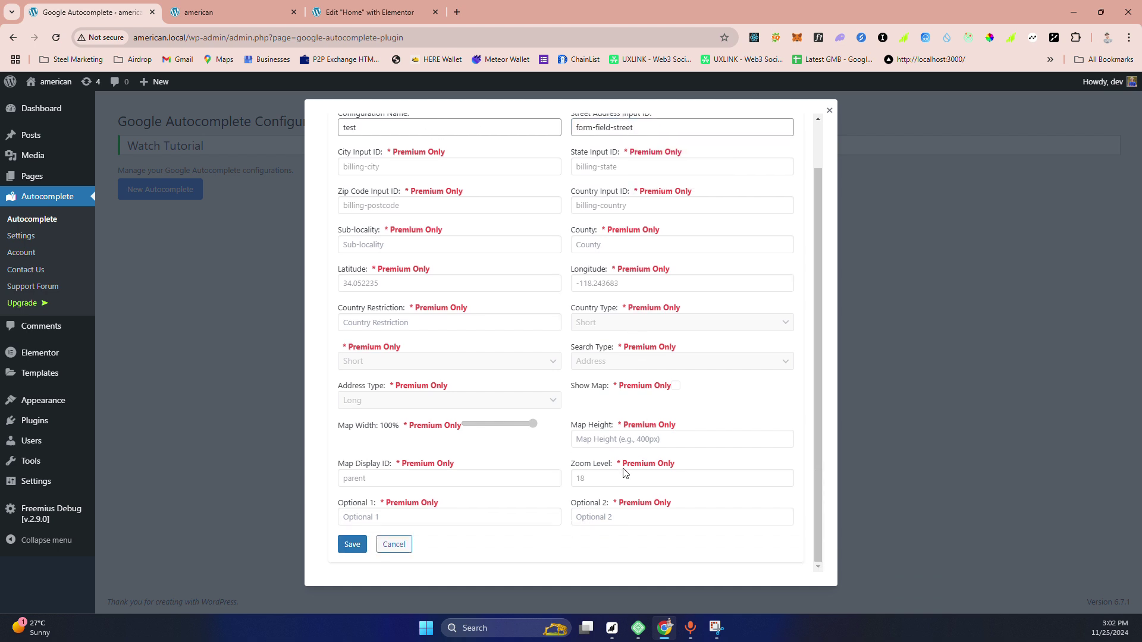
pyautogui.click(345, 544)
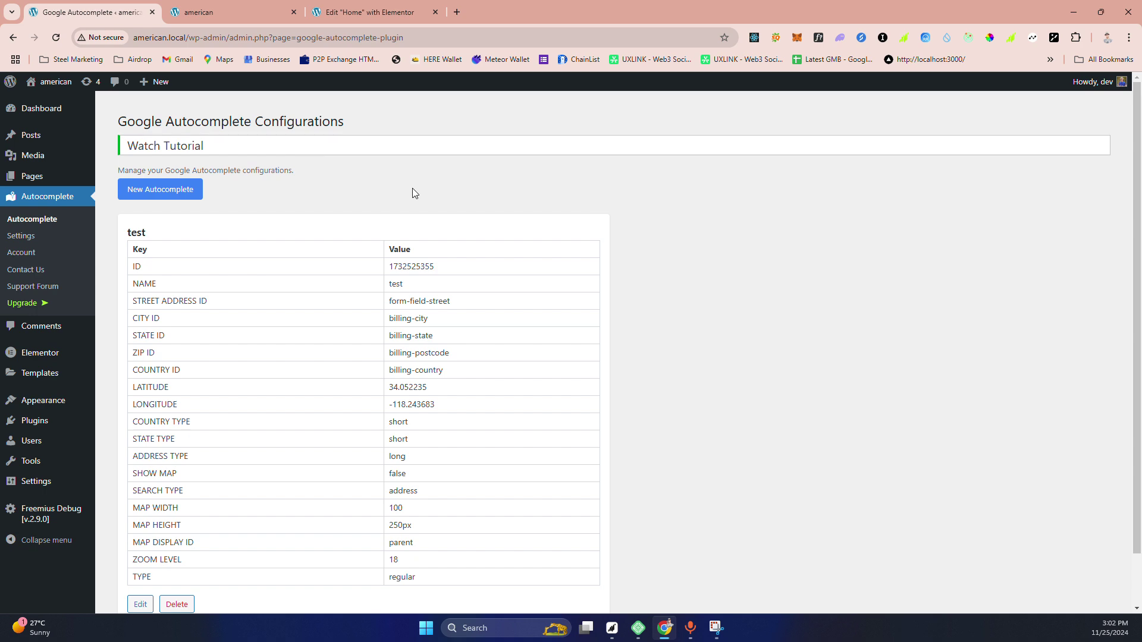
# Create configuration test2 with Street Address Input ID form-field-street2 and save it.
pyautogui.click(181, 192)
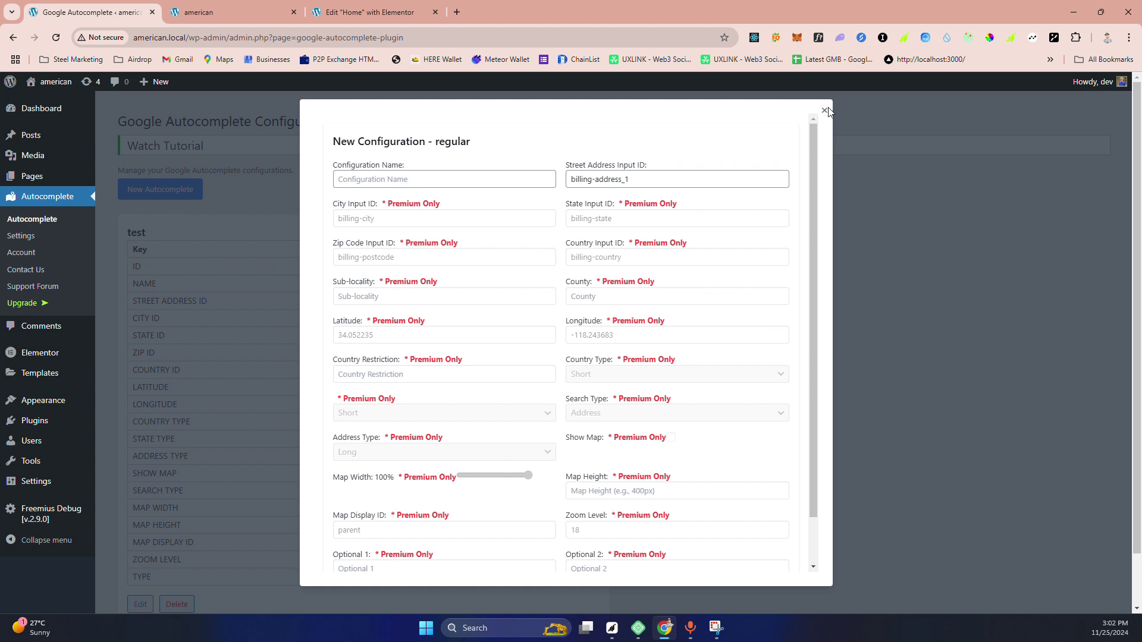
pyautogui.click(408, 175)
pyautogui.write('t')
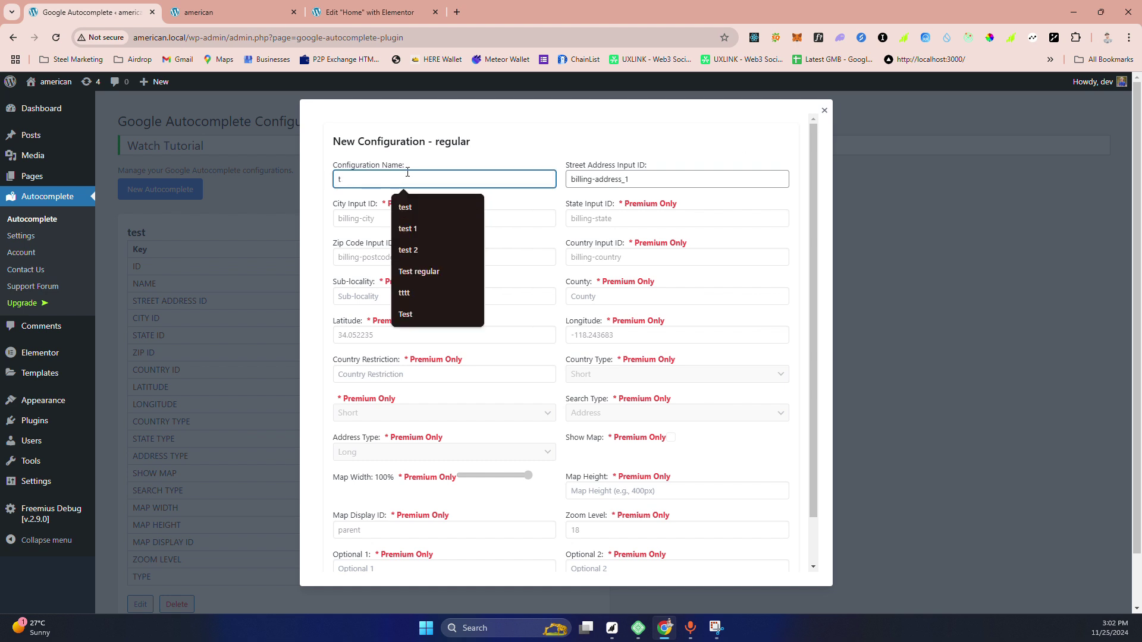
pyautogui.write('wst')
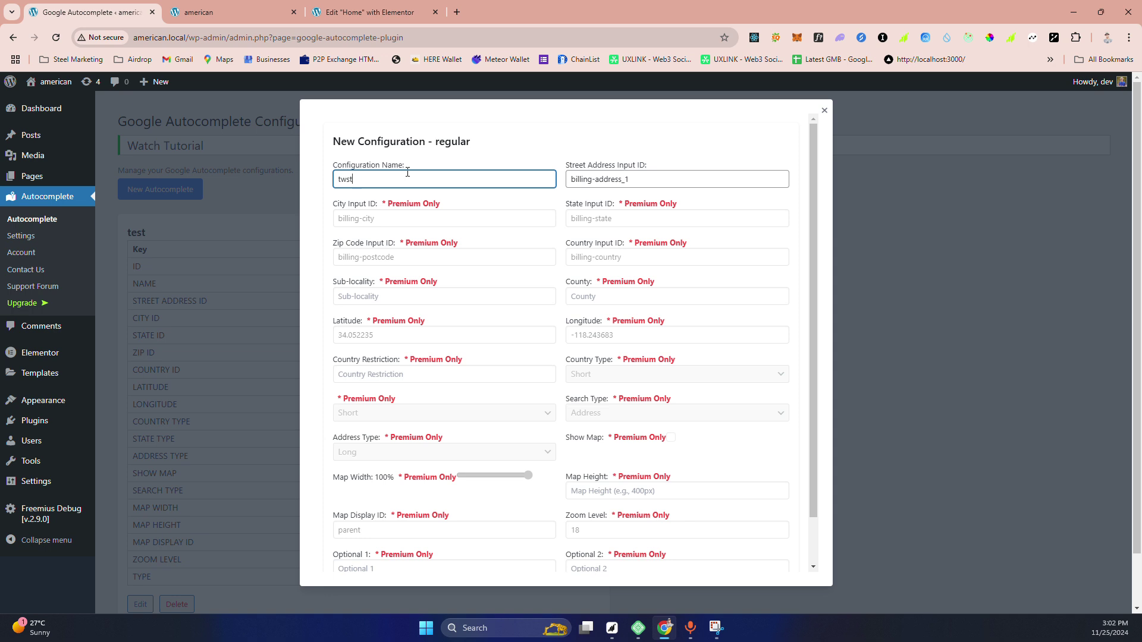
pyautogui.press('BackSpace')
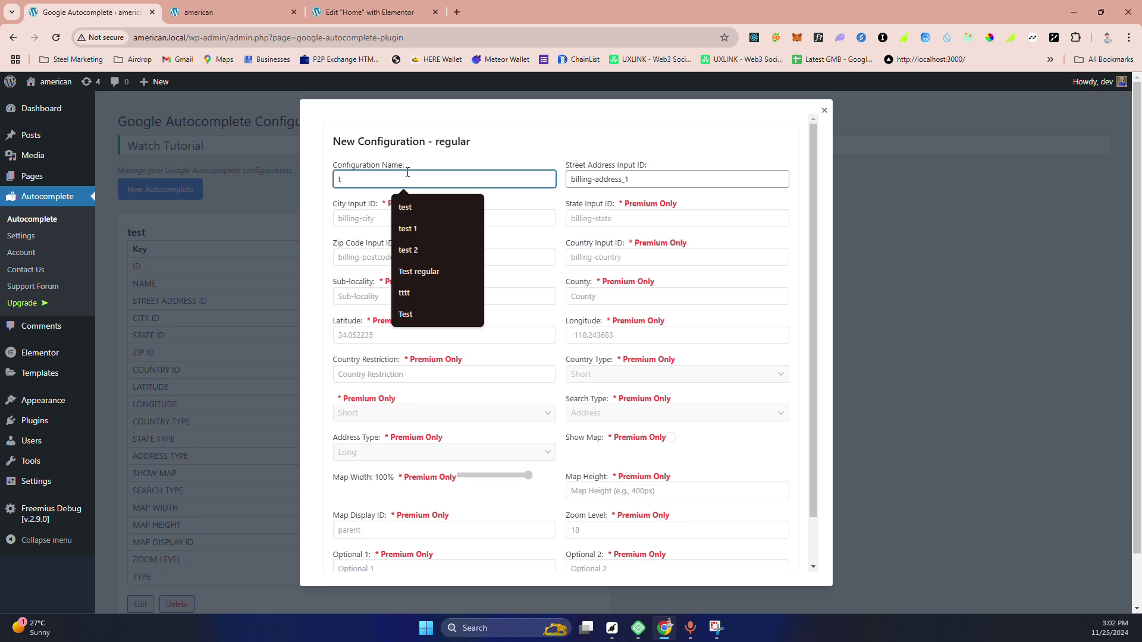
pyautogui.write('est2')
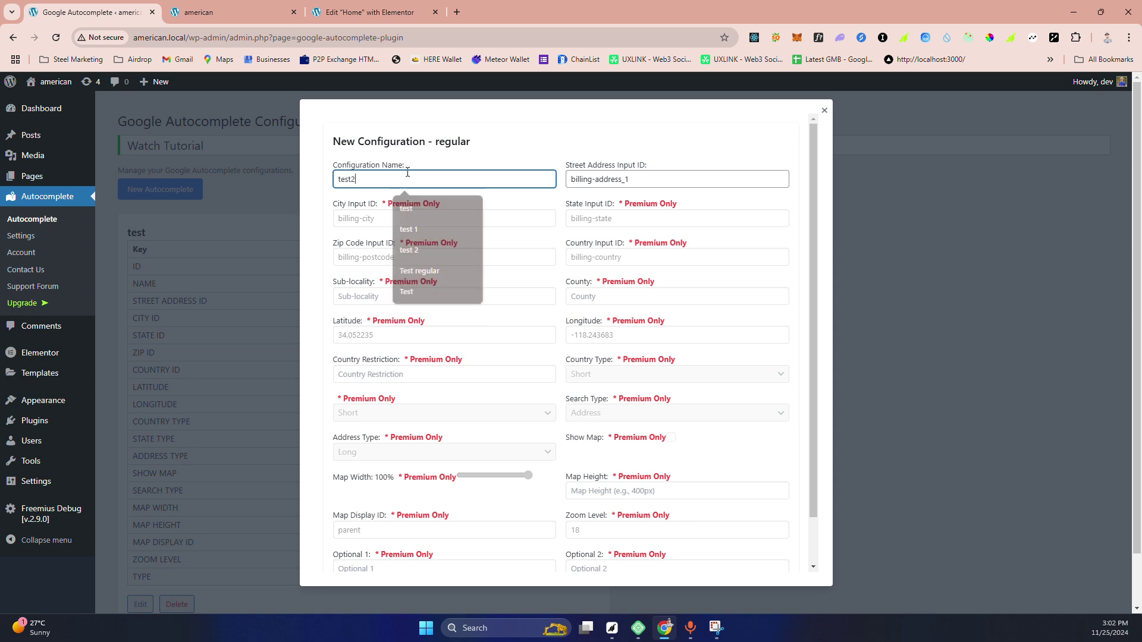
pyautogui.click(527, 146)
pyautogui.click(638, 177)
pyautogui.moveTo(637, 177); pyautogui.dragTo(548, 177)
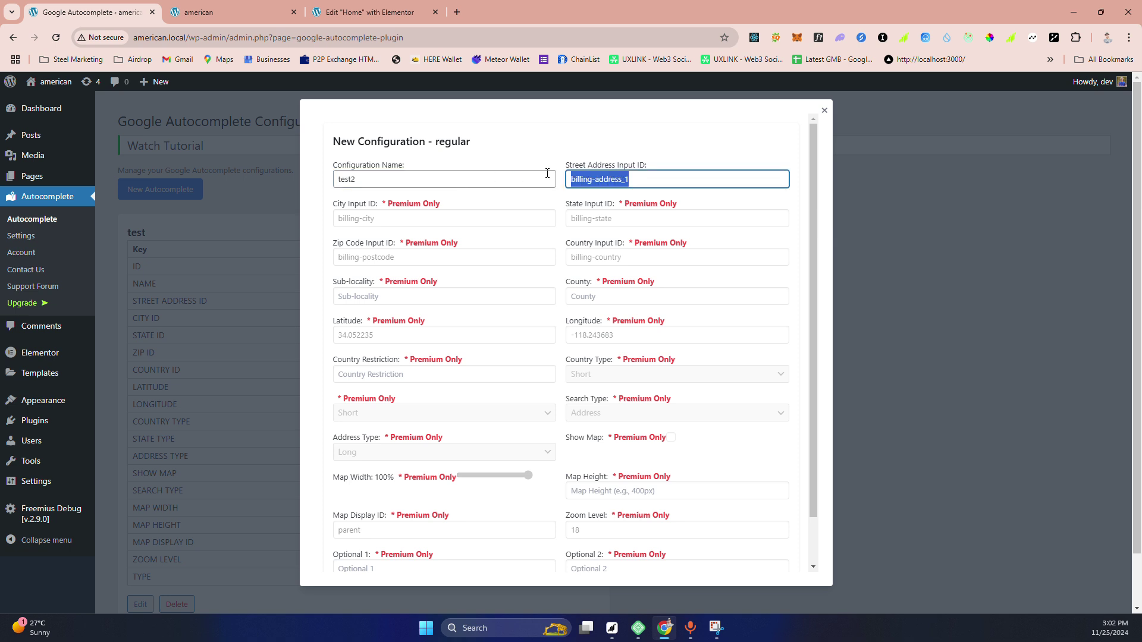
pyautogui.write('form-field-street')
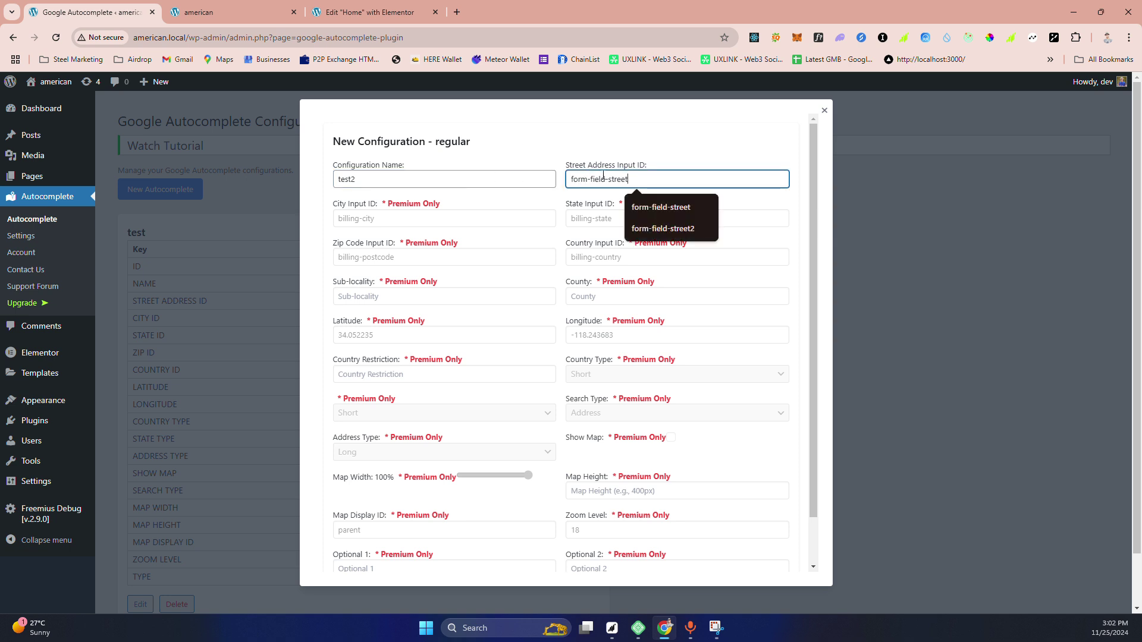
pyautogui.write('2')
pyautogui.click(619, 132)
pyautogui.scroll(-1, 675, 275)
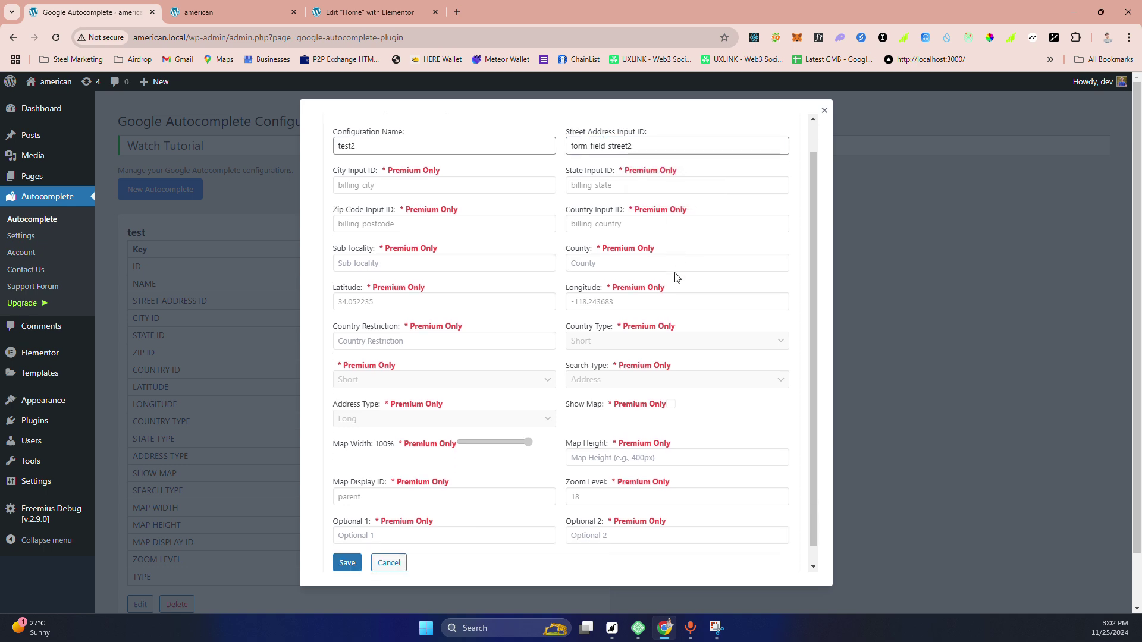
pyautogui.click(345, 544)
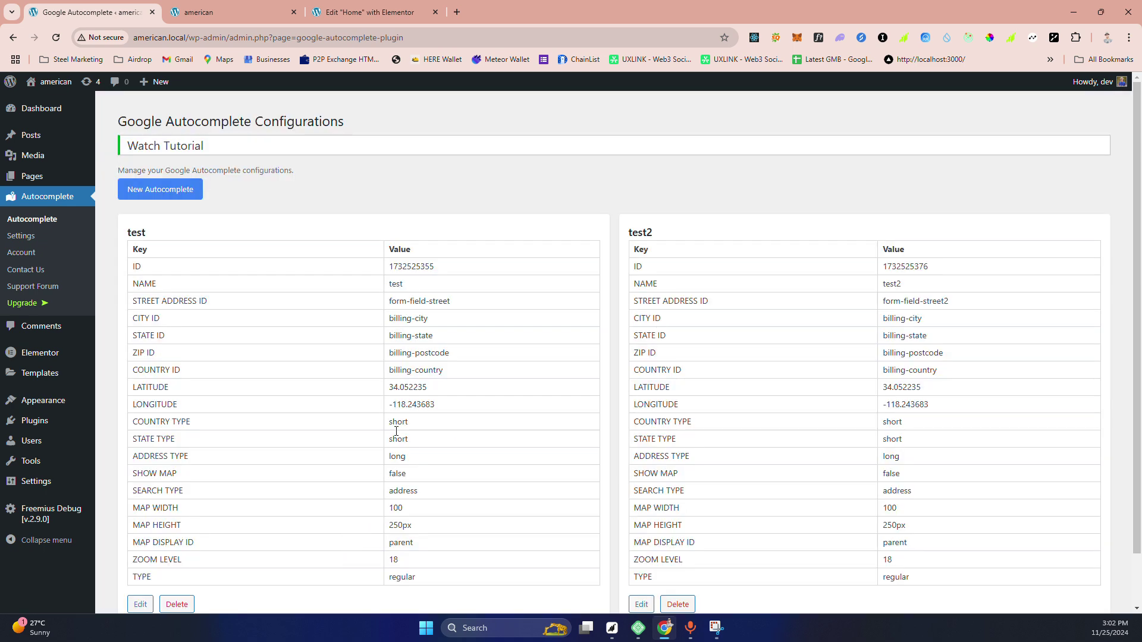
# Review the street, city and state field IDs listed for the saved configurations.
pyautogui.scroll(-1, 764, 306)
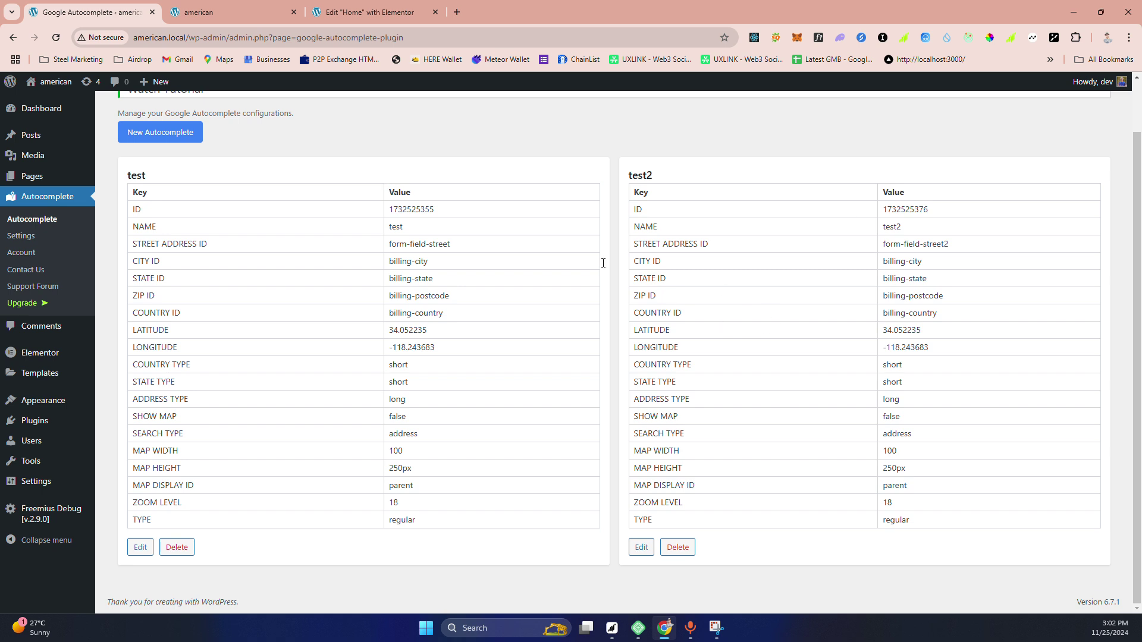
pyautogui.scroll(1, 404, 188)
pyautogui.moveTo(391, 301); pyautogui.dragTo(454, 421)
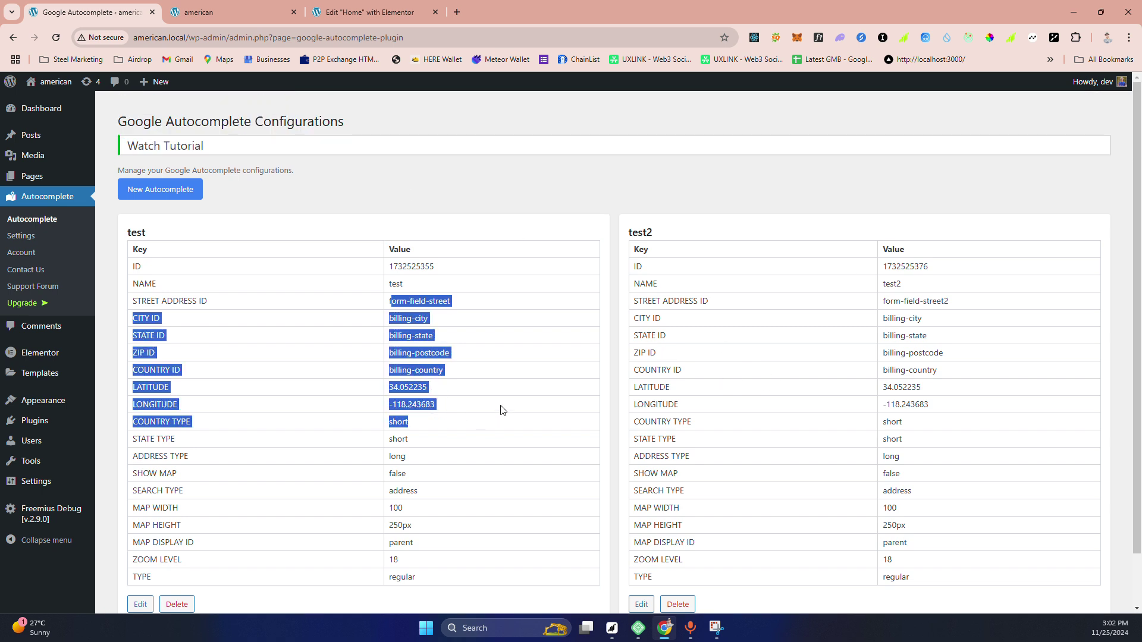
pyautogui.click(406, 315)
pyautogui.moveTo(400, 300); pyautogui.dragTo(433, 351)
pyautogui.click(487, 362)
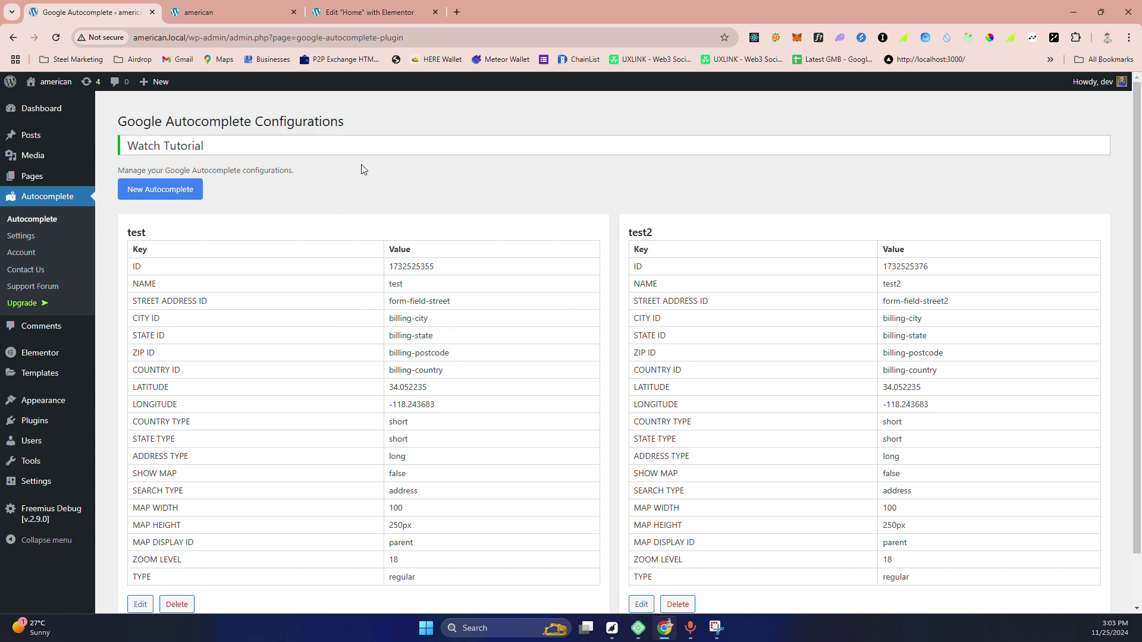
# Reload american.local and pick 10 Downing Street, London and a Jaipur suggestion in the two Street fields.
pyautogui.click(199, 12)
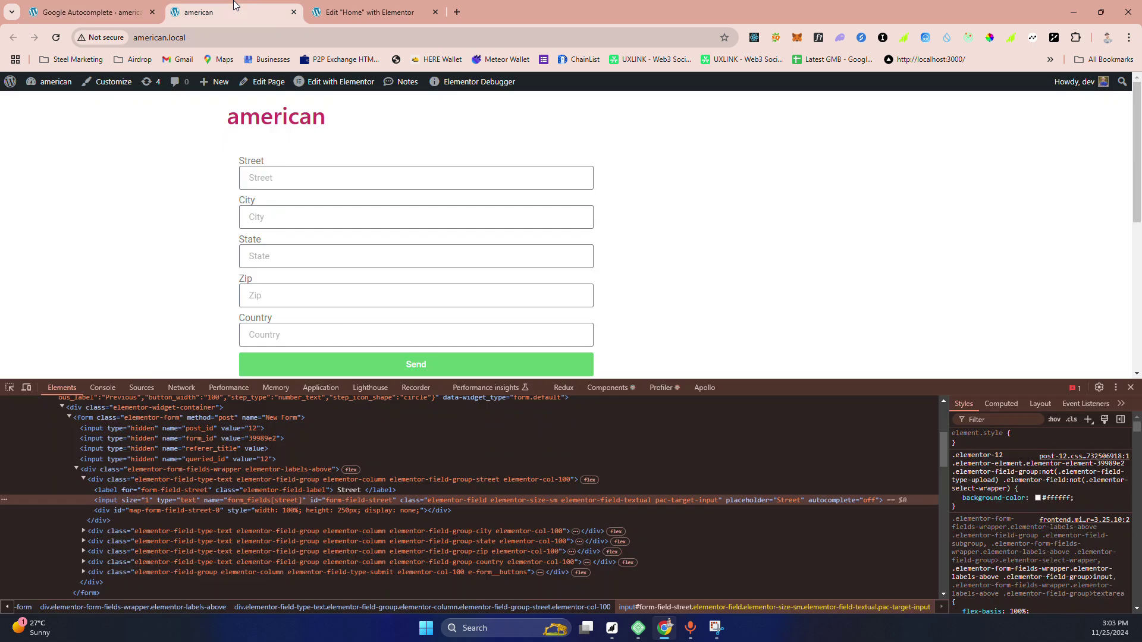
pyautogui.click(57, 39)
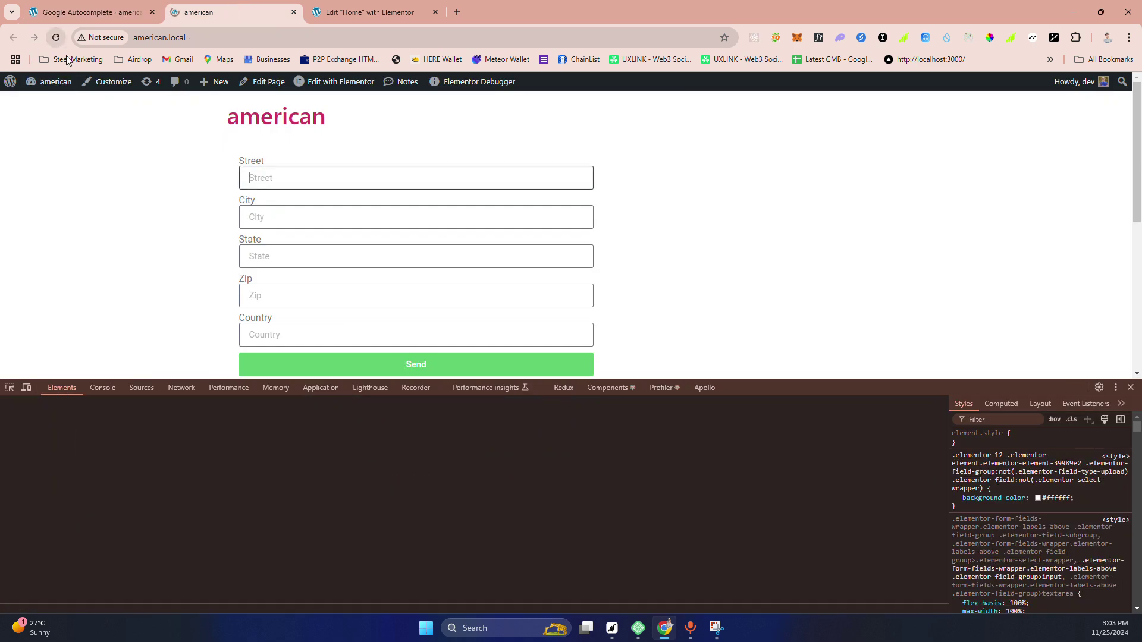
pyautogui.click(1130, 388)
pyautogui.click(283, 180)
pyautogui.write('1')
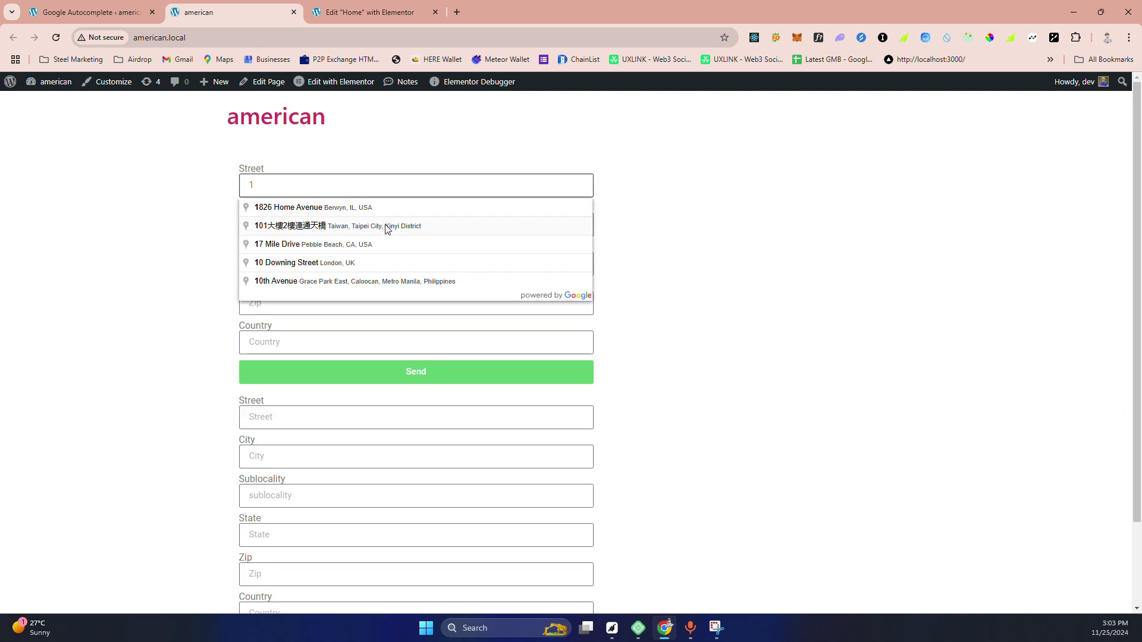
pyautogui.click(323, 265)
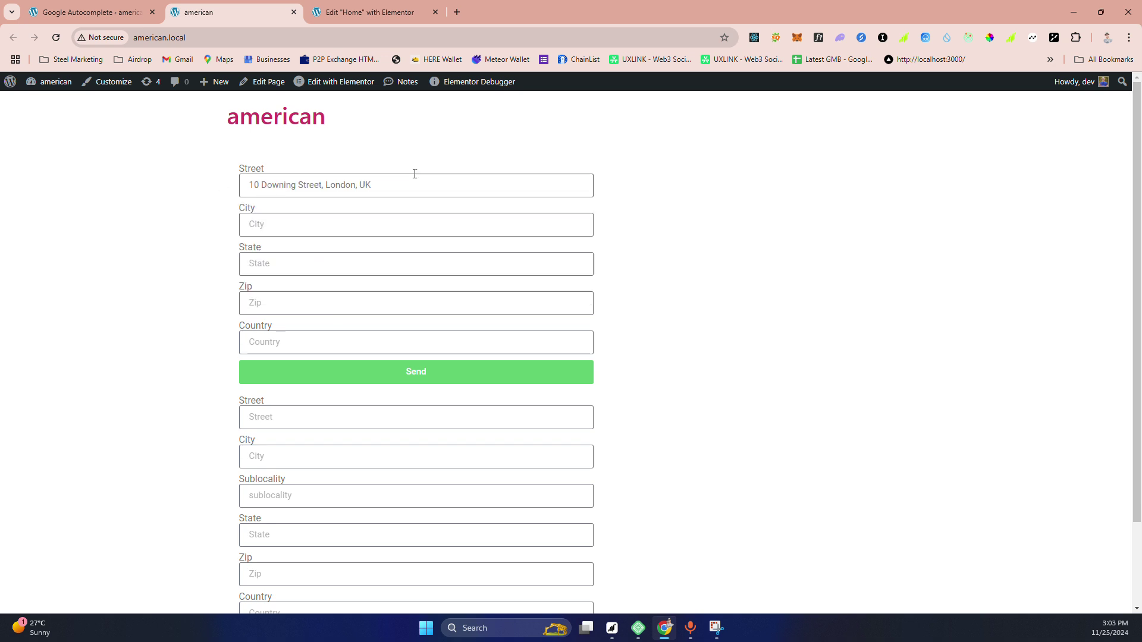
pyautogui.click(286, 419)
pyautogui.write('2')
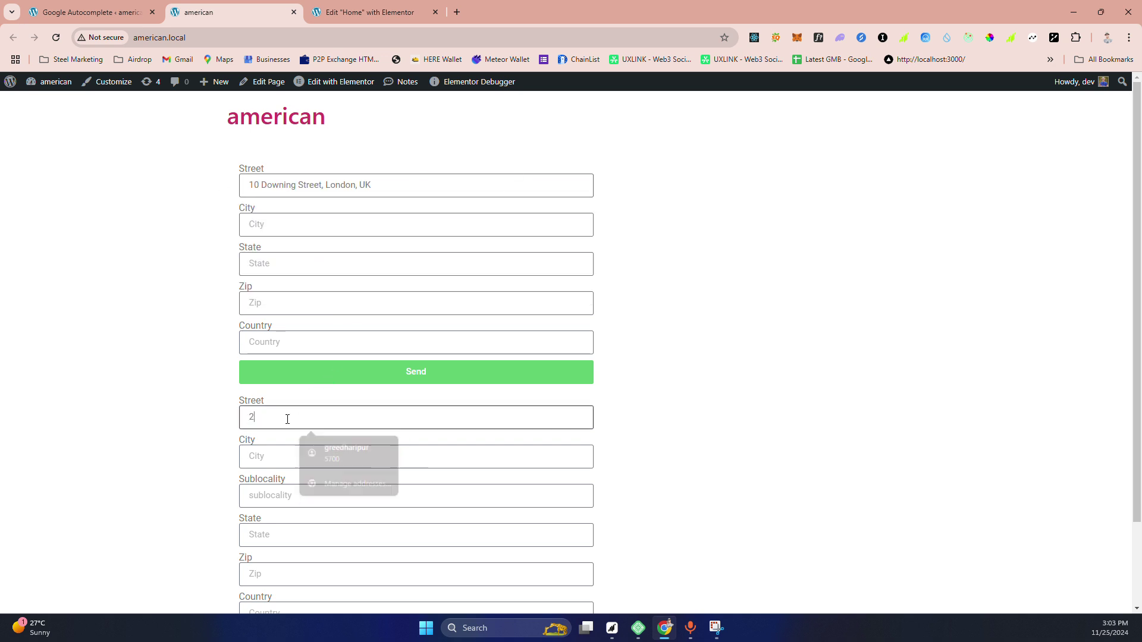
pyautogui.click(322, 440)
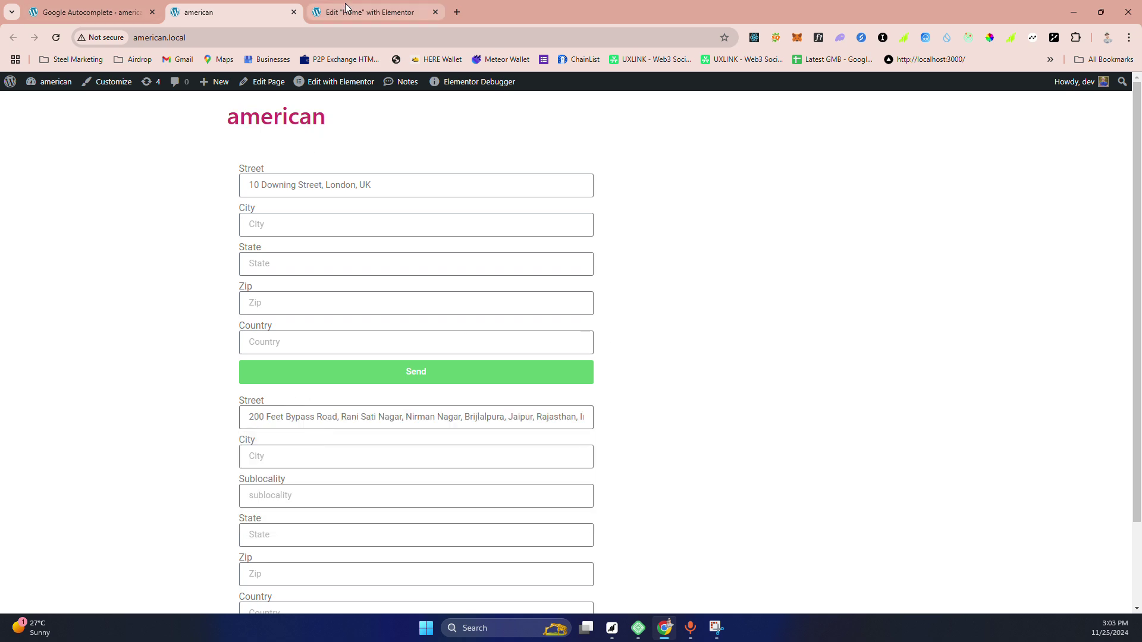
# Delete the end of the first form's street address, leaving it partially typed.
pyautogui.click(89, 12)
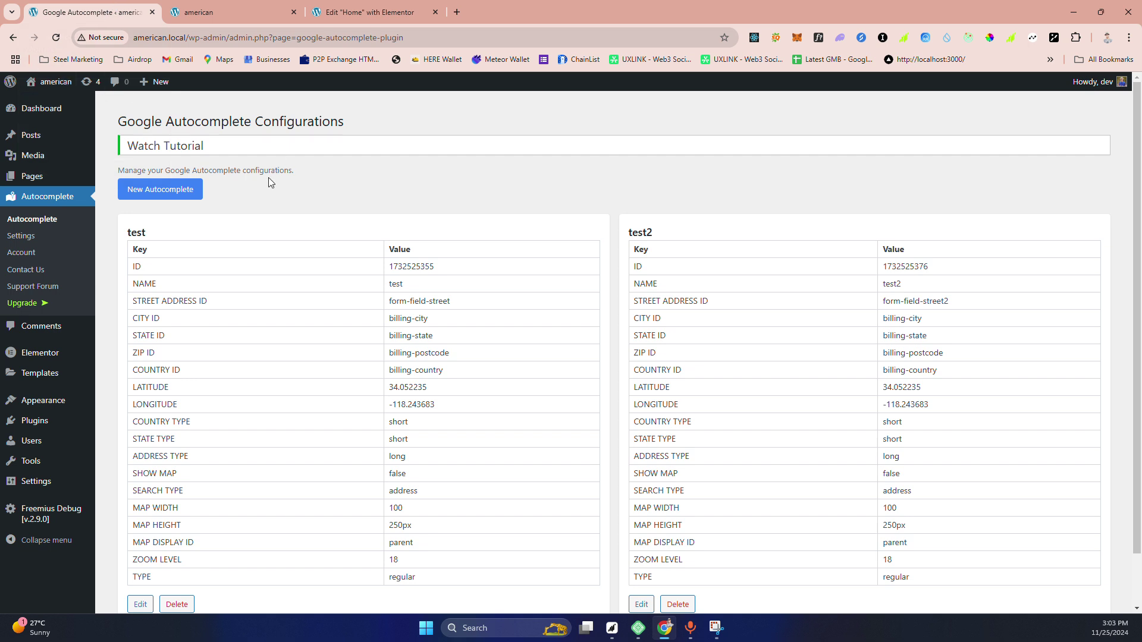
pyautogui.click(199, 12)
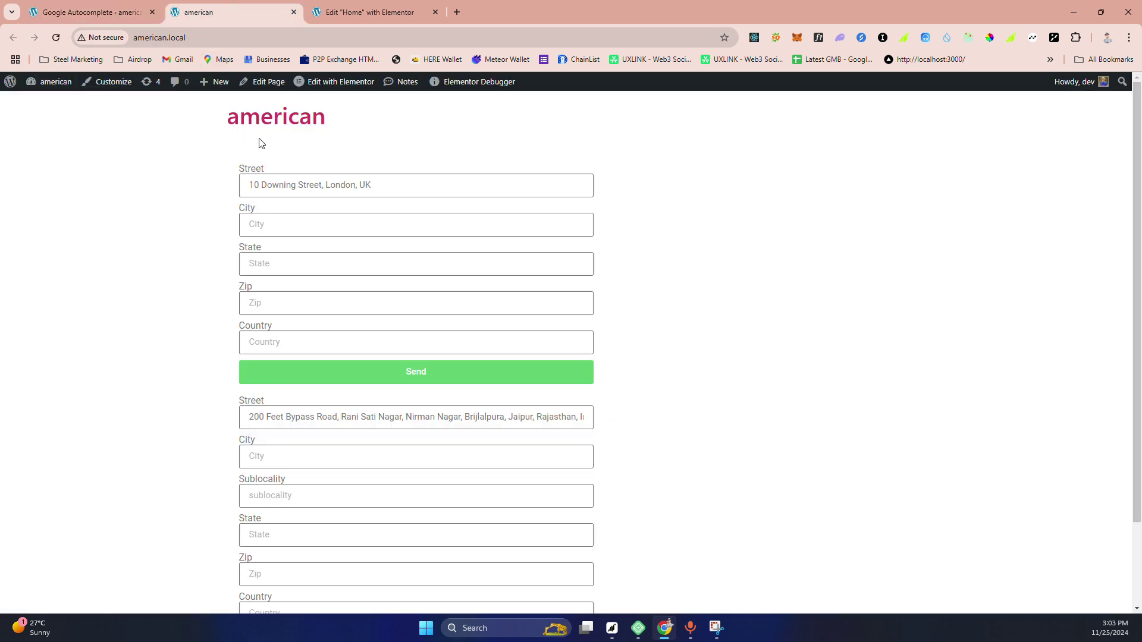
pyautogui.tripleClick(410, 194)
pyautogui.click(179, 184)
pyautogui.moveTo(320, 184); pyautogui.dragTo(446, 184)
pyautogui.press('BackSpace')
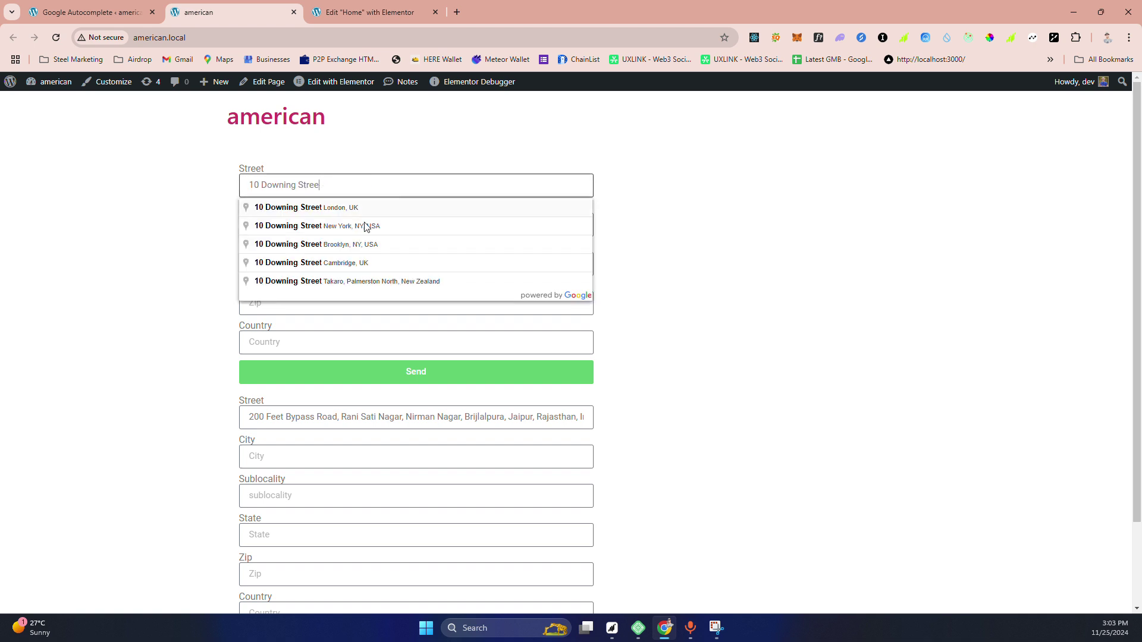
pyautogui.click(113, 248)
# Check whether City, State, Zip and Country were autofilled in the first form.
pyautogui.click(267, 224)
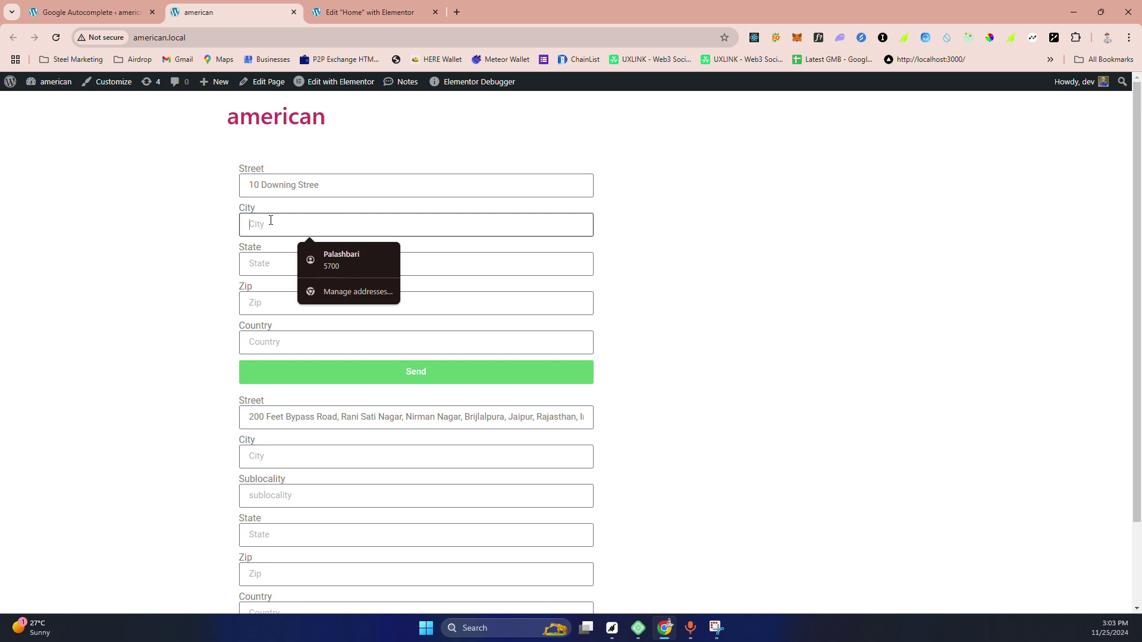
pyautogui.click(256, 262)
pyautogui.click(262, 306)
pyautogui.click(260, 339)
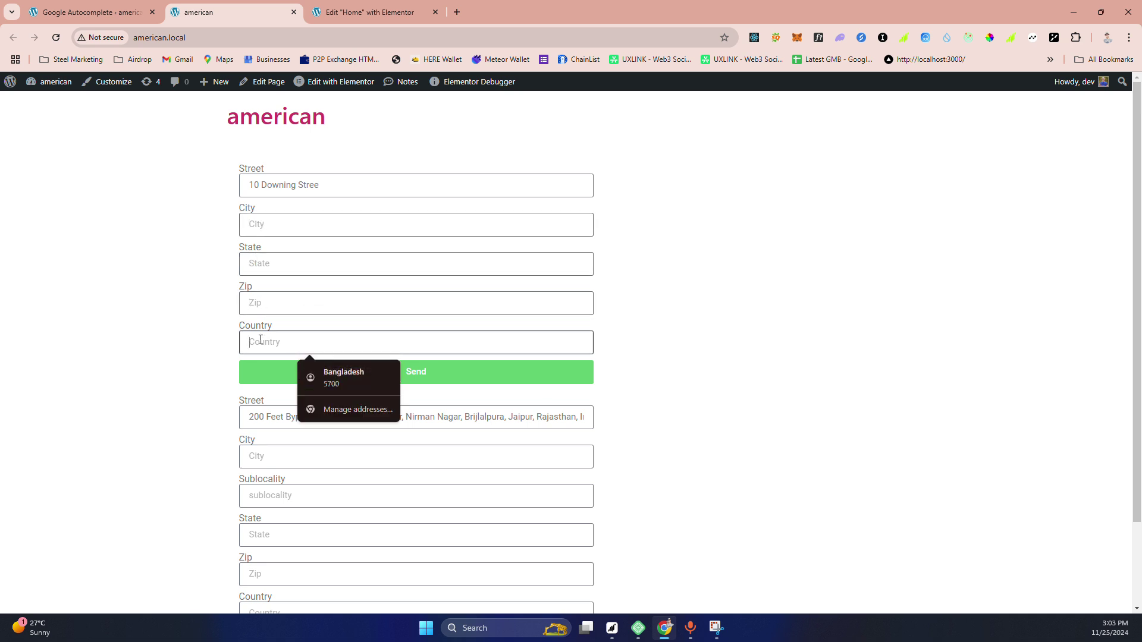
pyautogui.click(138, 293)
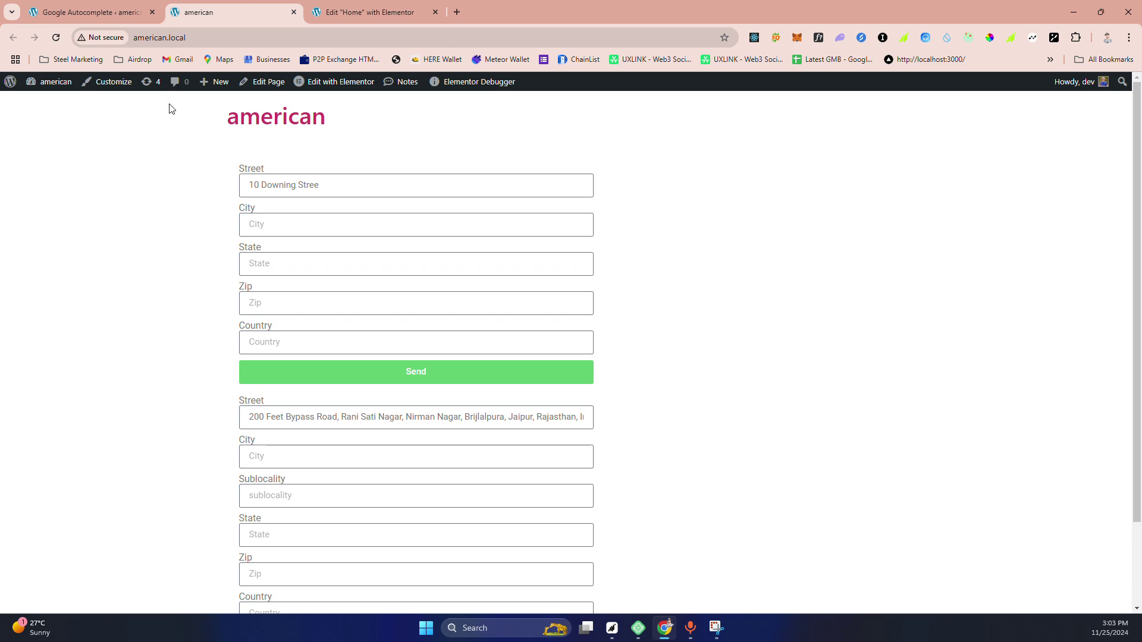
# On the plugin's Account page, activate the Pro plan for this site.
pyautogui.click(83, 7)
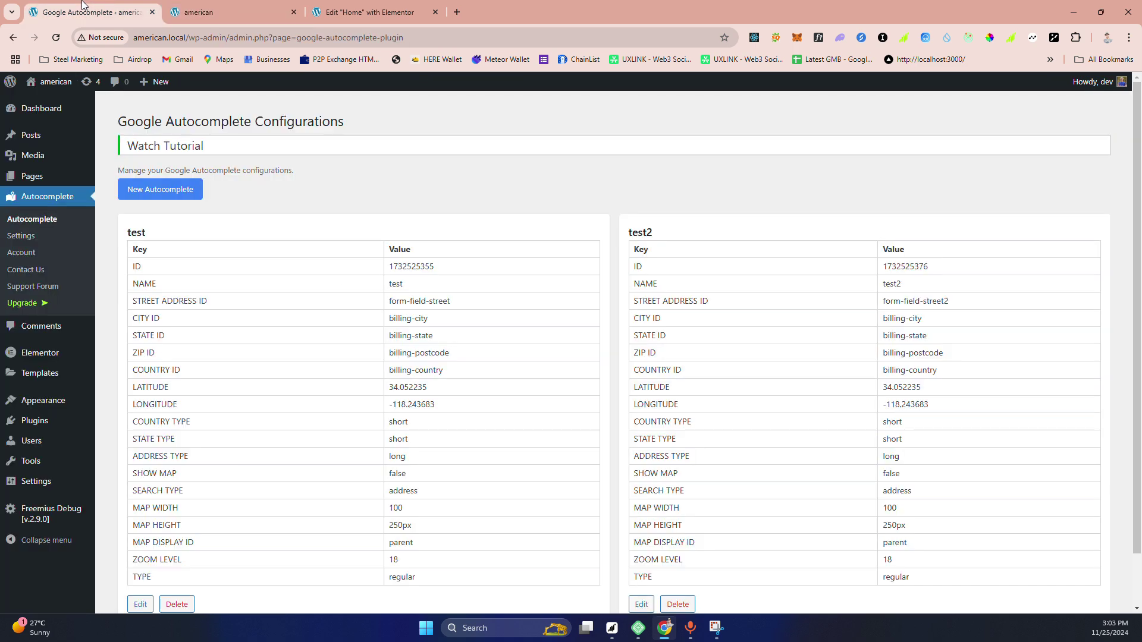
pyautogui.click(26, 255)
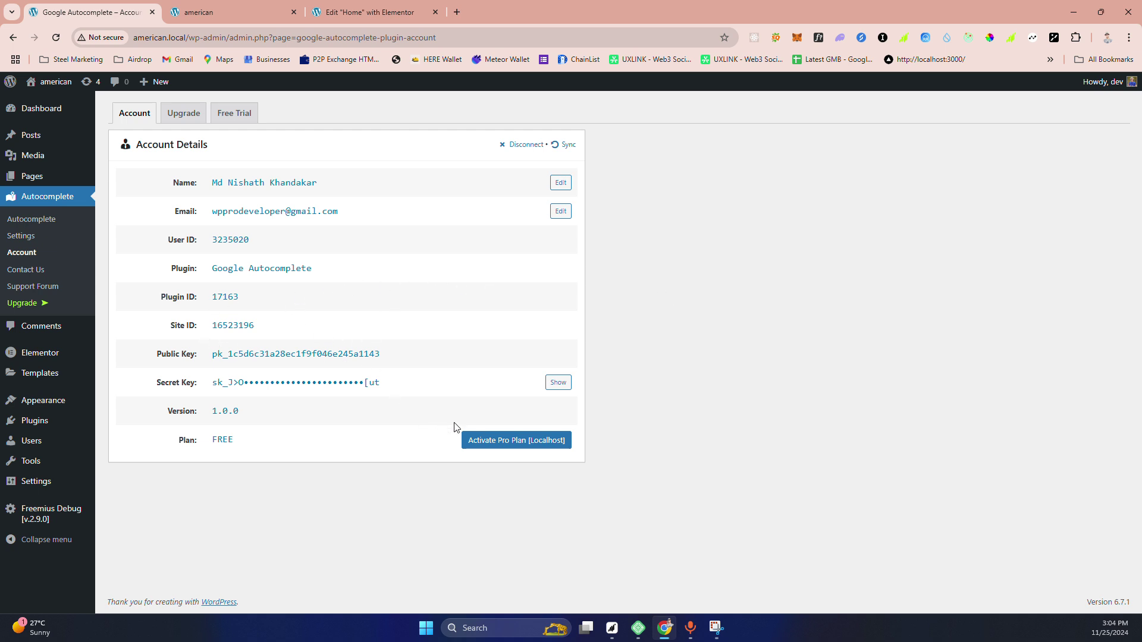
pyautogui.click(483, 446)
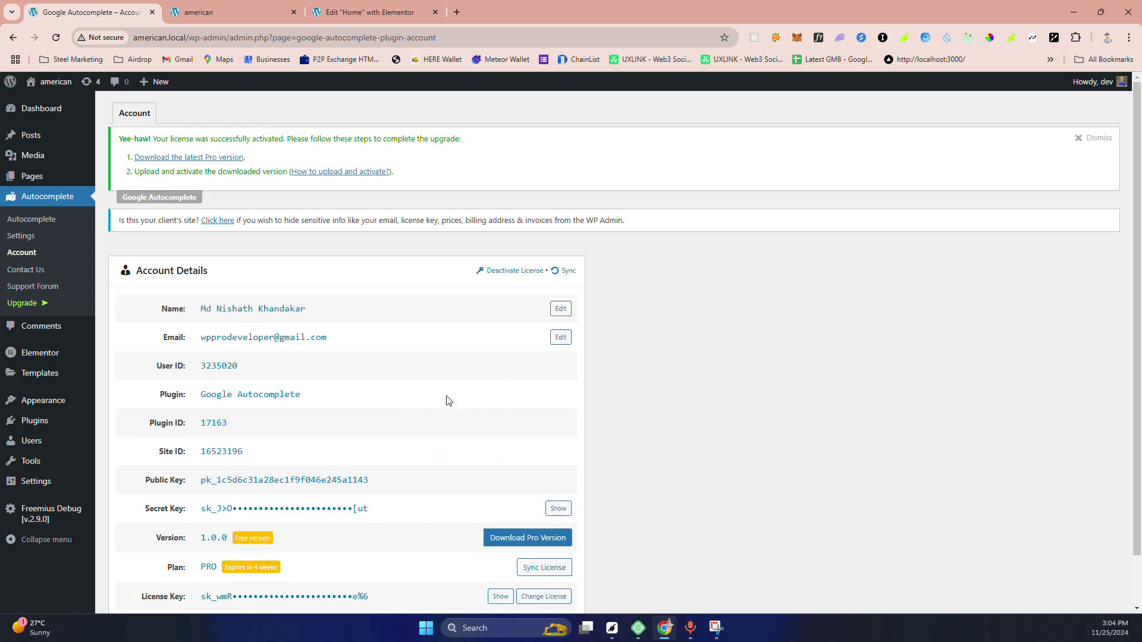
# Review the activated PRO license details, then return to the Configurations list.
pyautogui.scroll(-1, 449, 408)
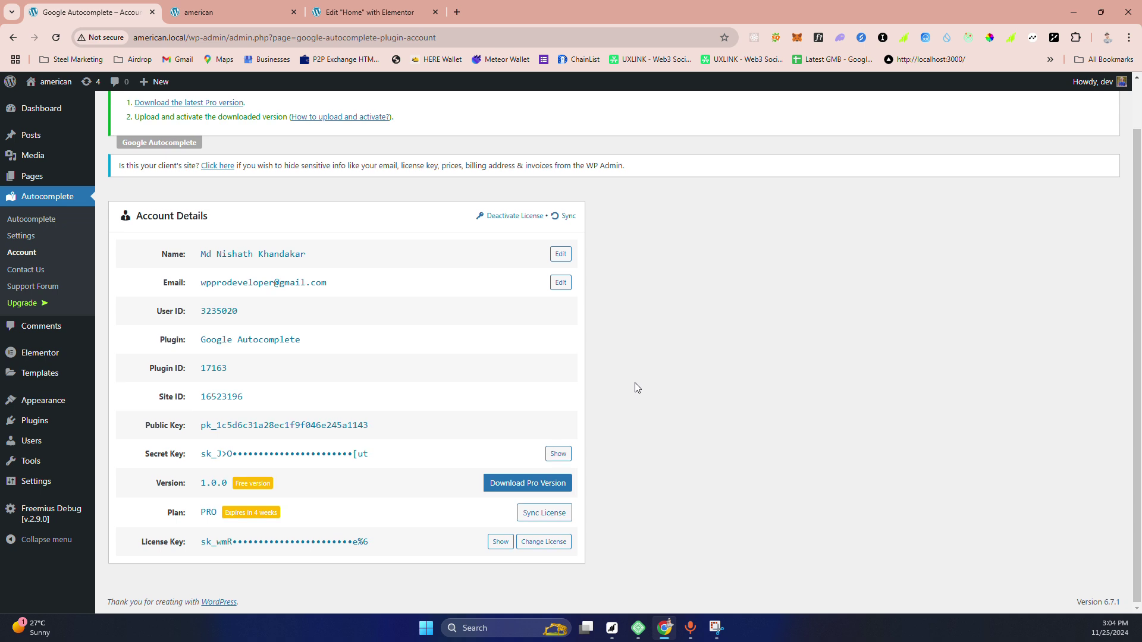
pyautogui.scroll(1, 637, 388)
pyautogui.scroll(-1, 637, 388)
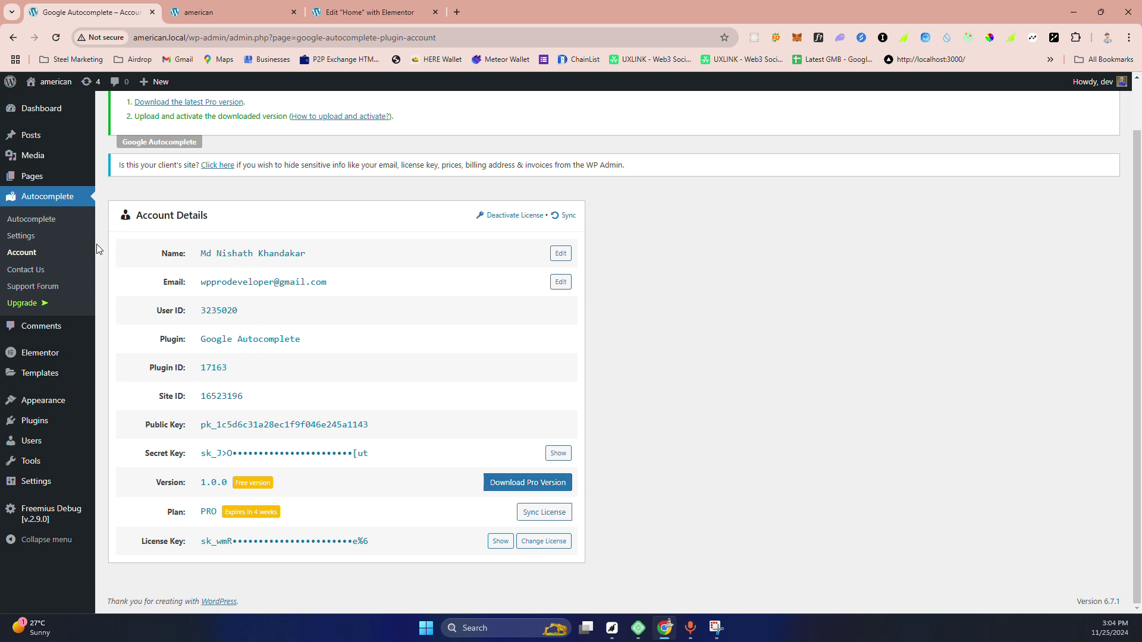
pyautogui.scroll(1, 268, 241)
pyautogui.scroll(-1, 401, 356)
pyautogui.scroll(1, 269, 313)
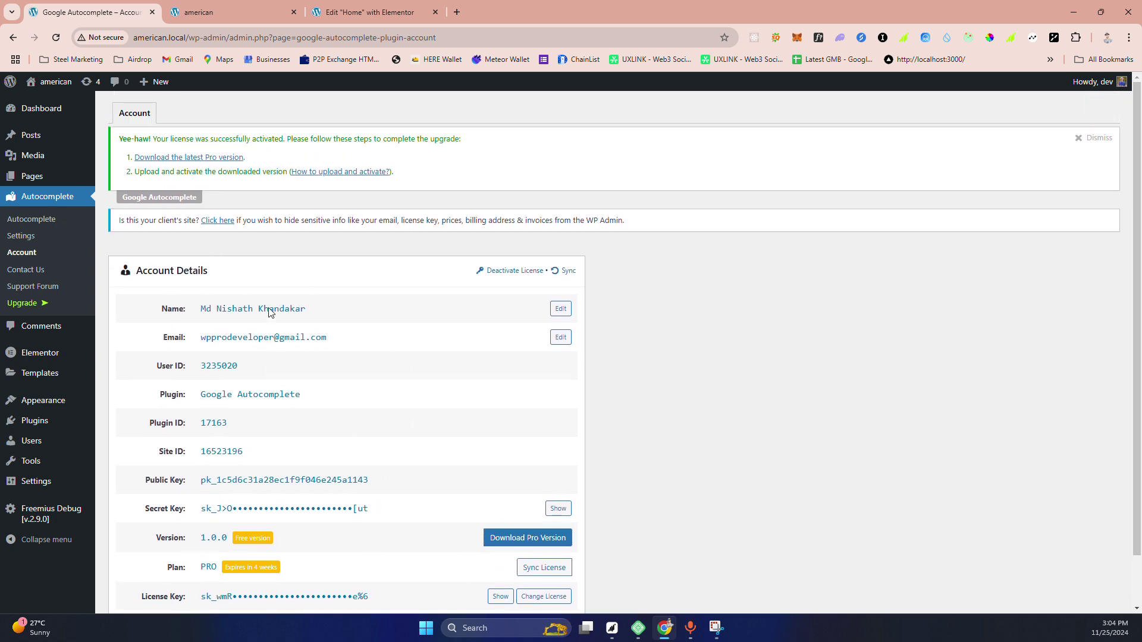
pyautogui.click(31, 218)
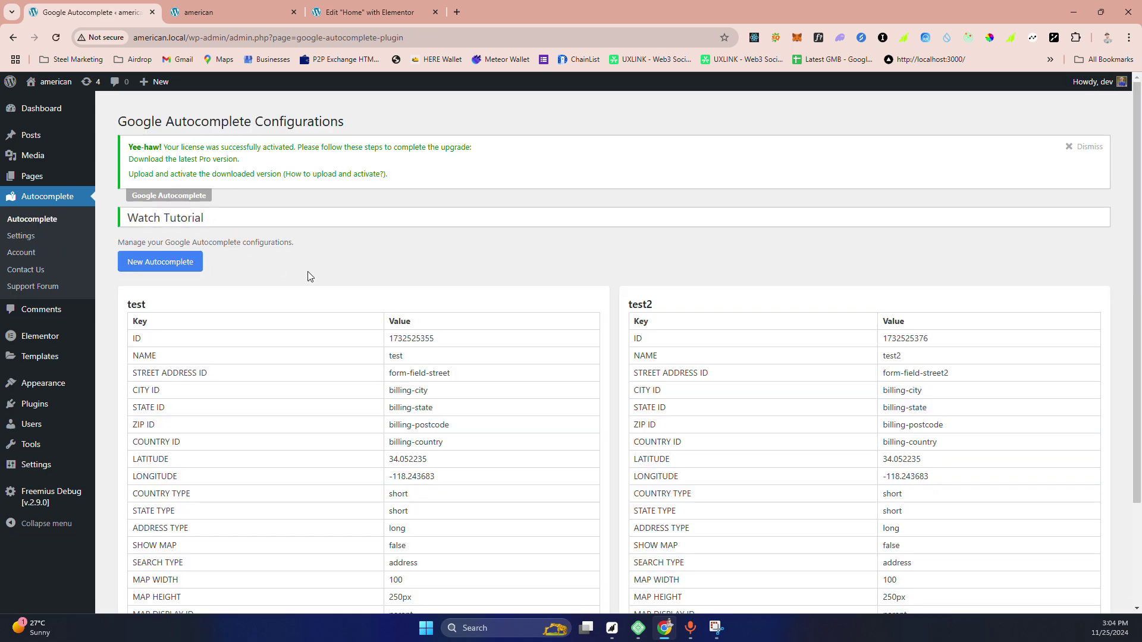
# Edit the test configuration and copy the front-end City field's id form-field-city.
pyautogui.scroll(-3, 300, 312)
pyautogui.click(138, 550)
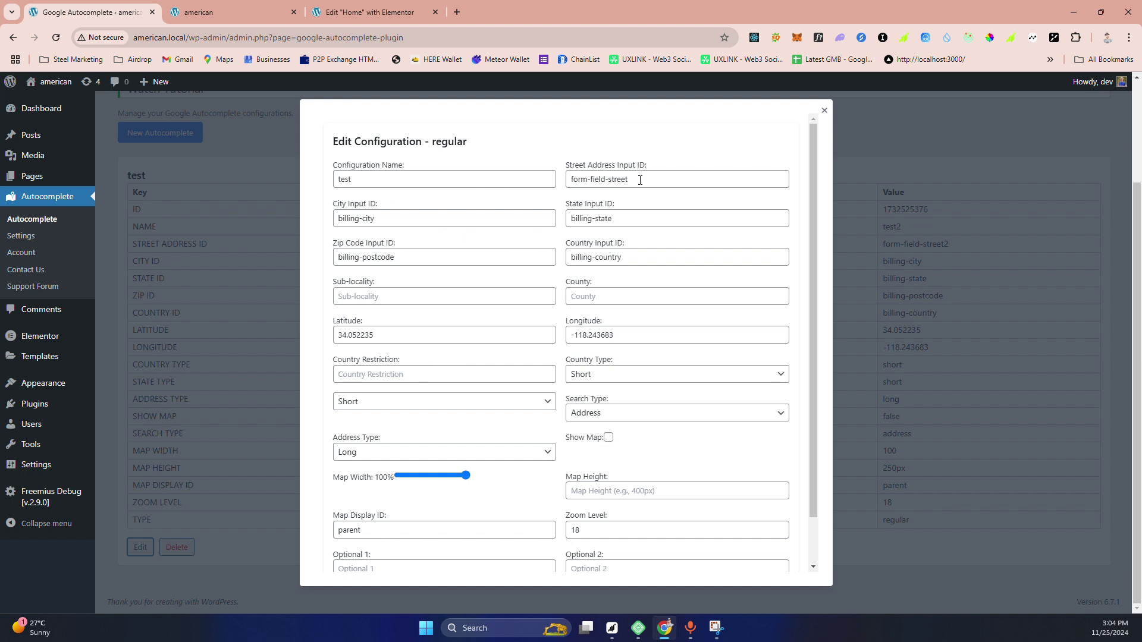
pyautogui.moveTo(640, 180); pyautogui.dragTo(512, 179)
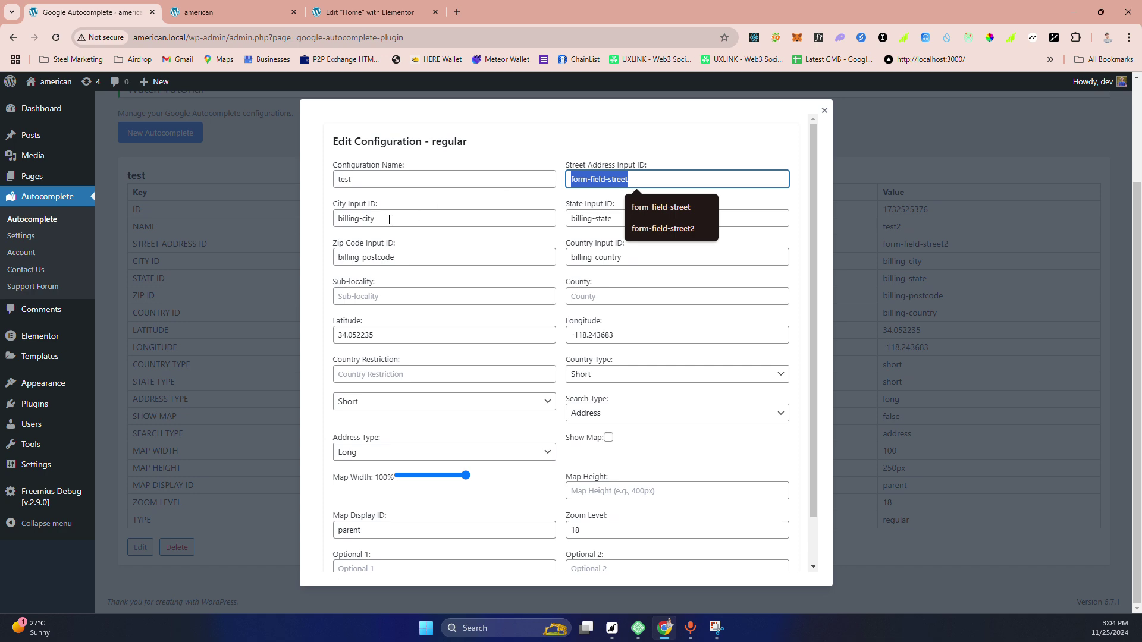
pyautogui.click(238, 12)
pyautogui.rightClick(299, 233)
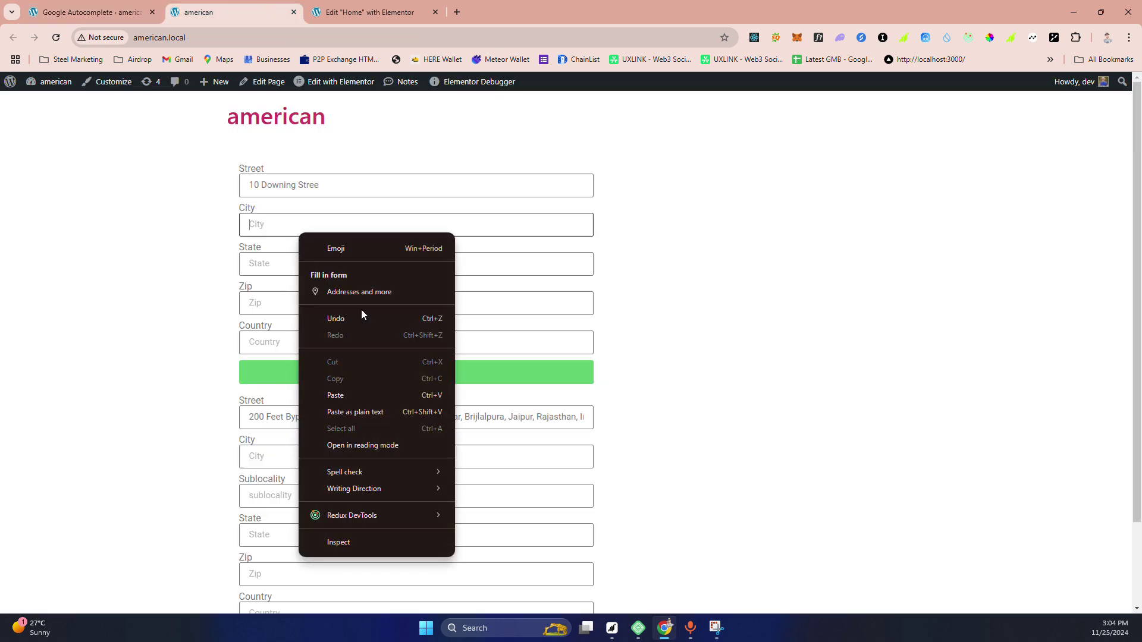
pyautogui.click(334, 542)
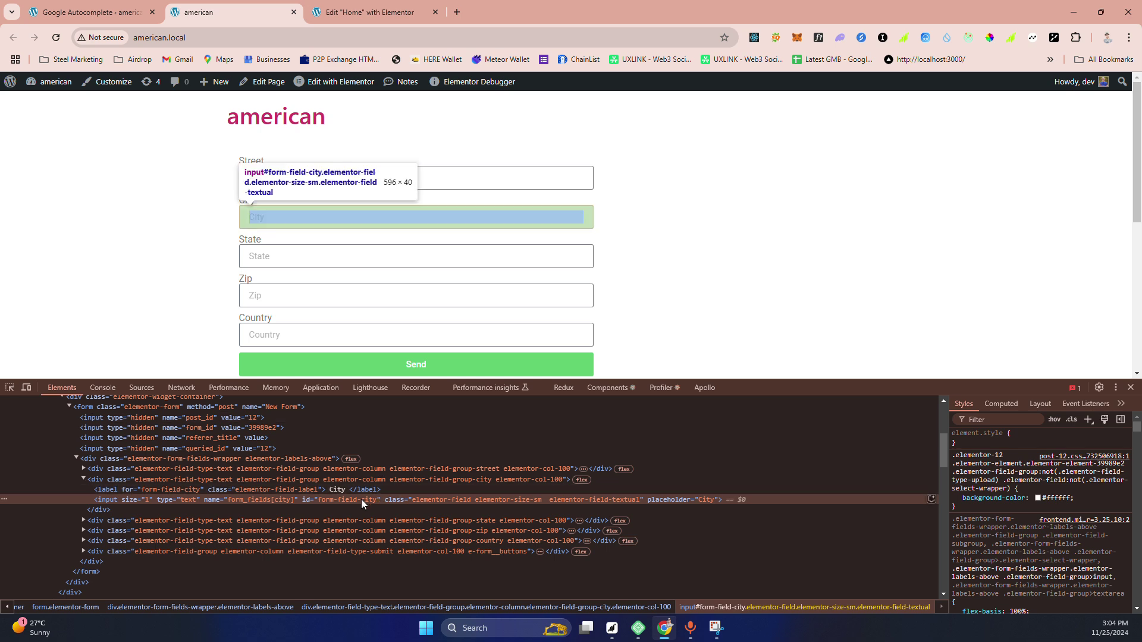
pyautogui.doubleClick(341, 499)
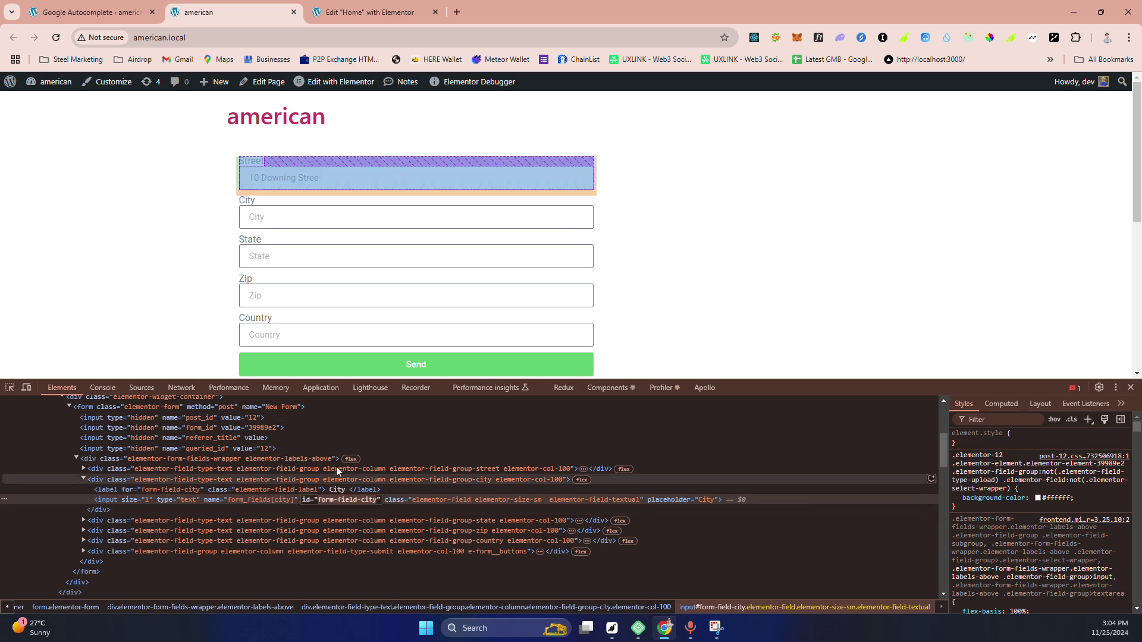
pyautogui.click(93, 12)
# Set City Input ID to form-field-city and State Input ID to form-field-state.
pyautogui.press('Tab')
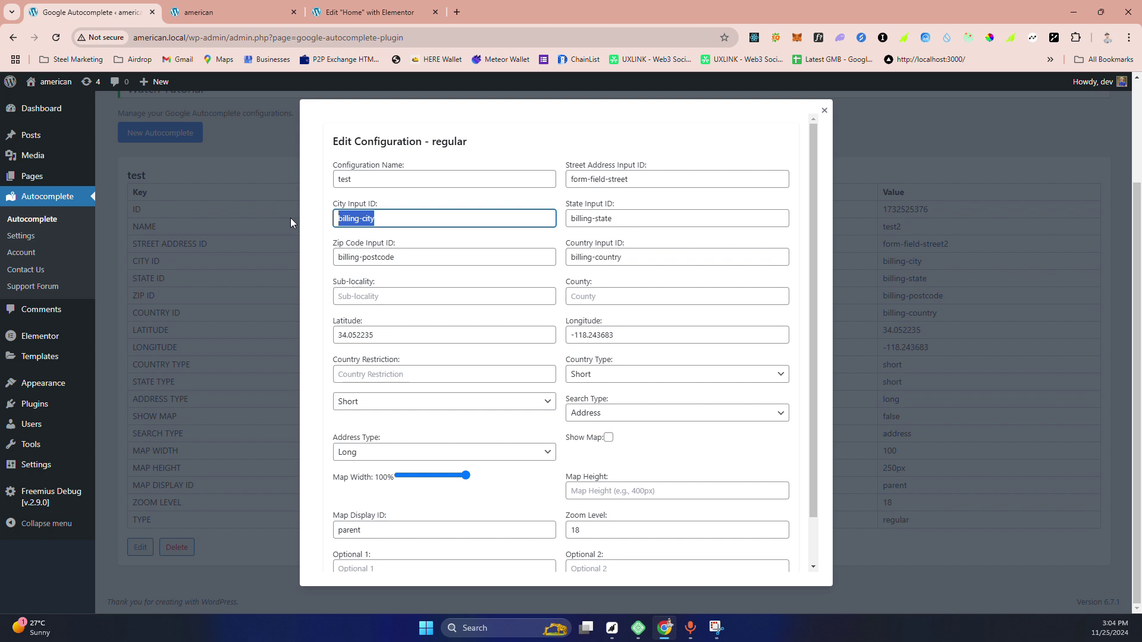
pyautogui.write('form-field-city')
pyautogui.click(630, 224)
pyautogui.hotkey('ctrl', 'a')
pyautogui.write('form-field-city')
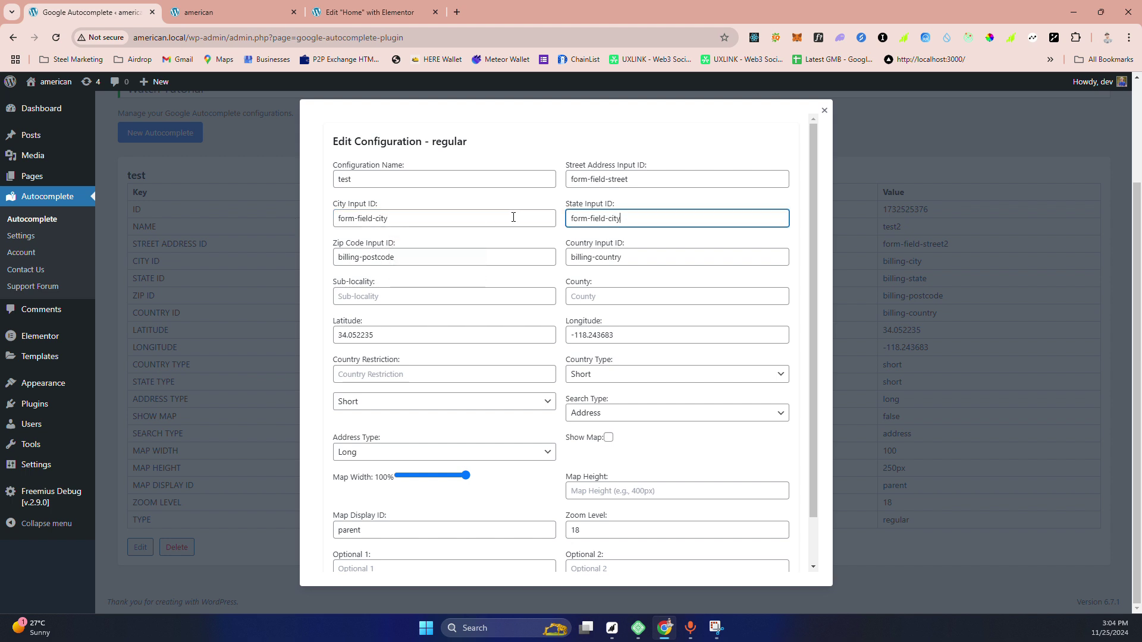
pyautogui.write('state')
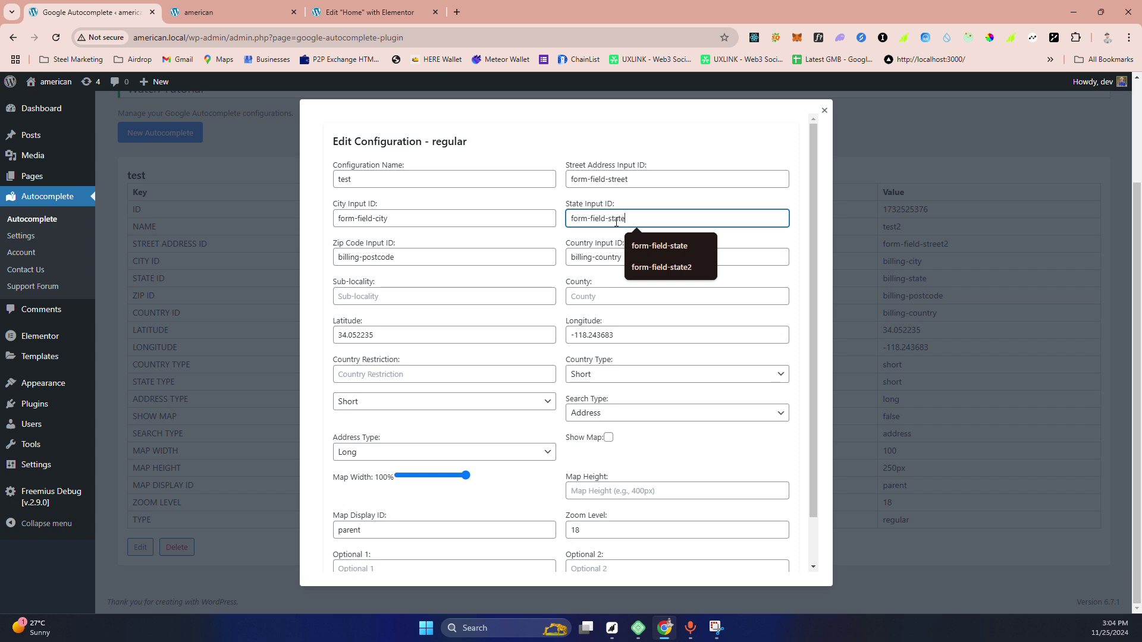
# Set Zip Code Input ID to form-field-zip and Country Input ID to form-field-country.
pyautogui.click(441, 259)
pyautogui.hotkey('ctrl', 'a')
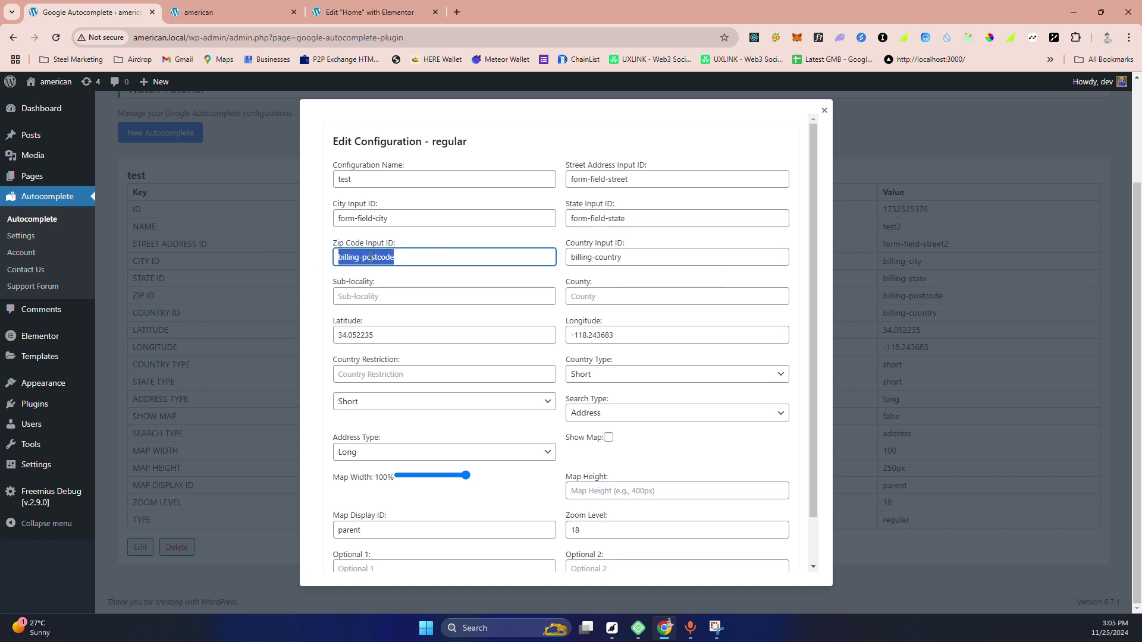
pyautogui.write('form-field-city')
pyautogui.doubleClick(385, 260)
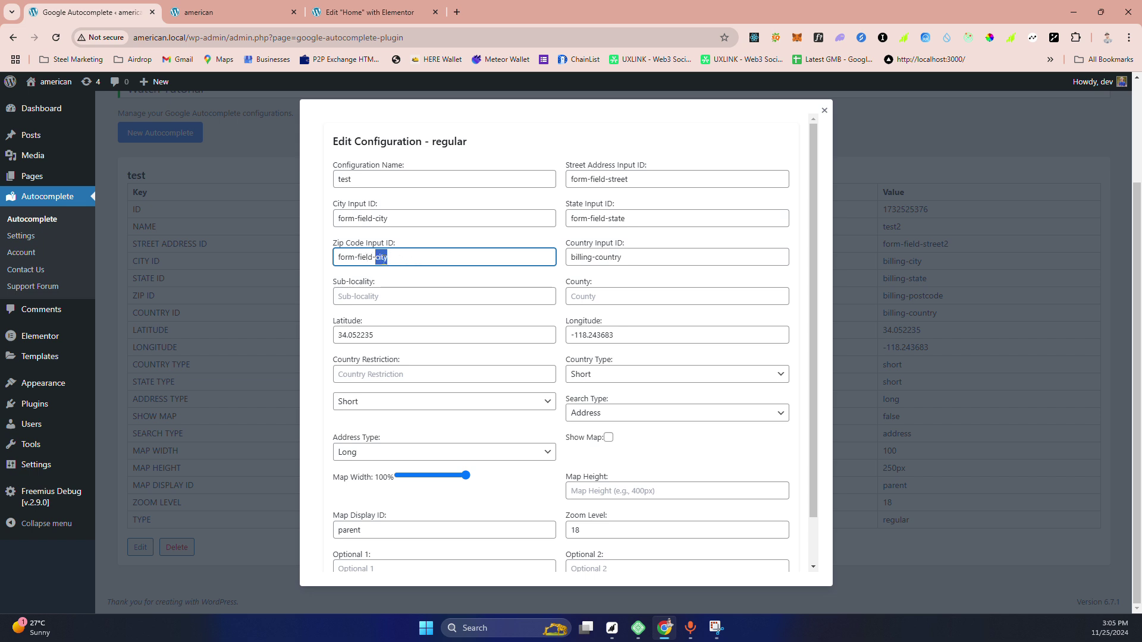
pyautogui.write('zip')
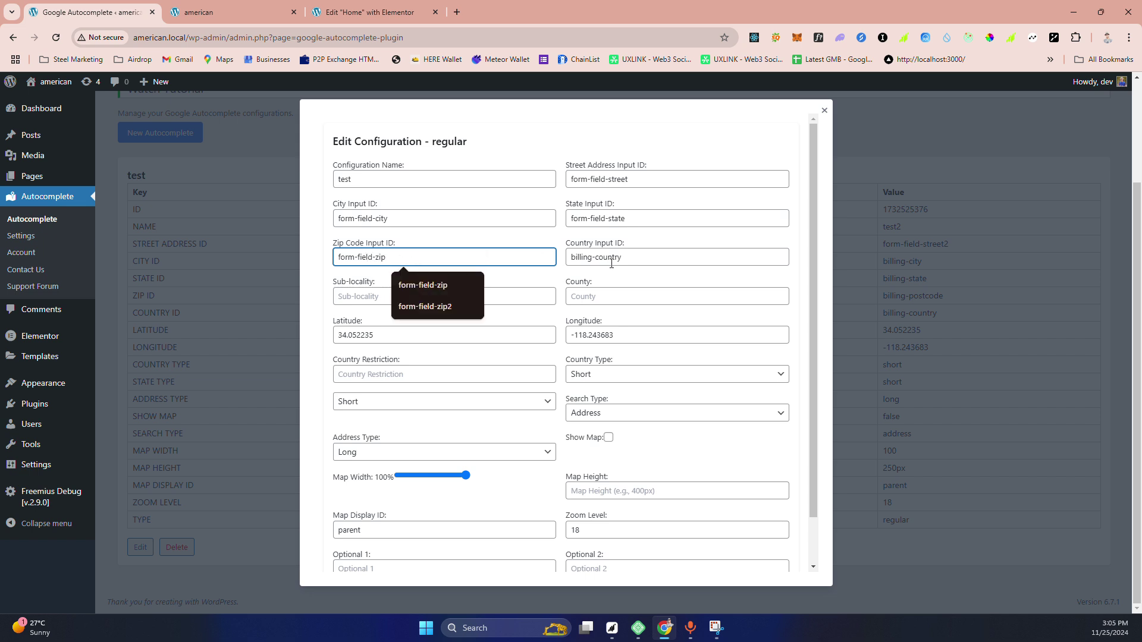
pyautogui.press('Tab')
pyautogui.hotkey('ctrl', 'a')
pyautogui.write('form-field-city')
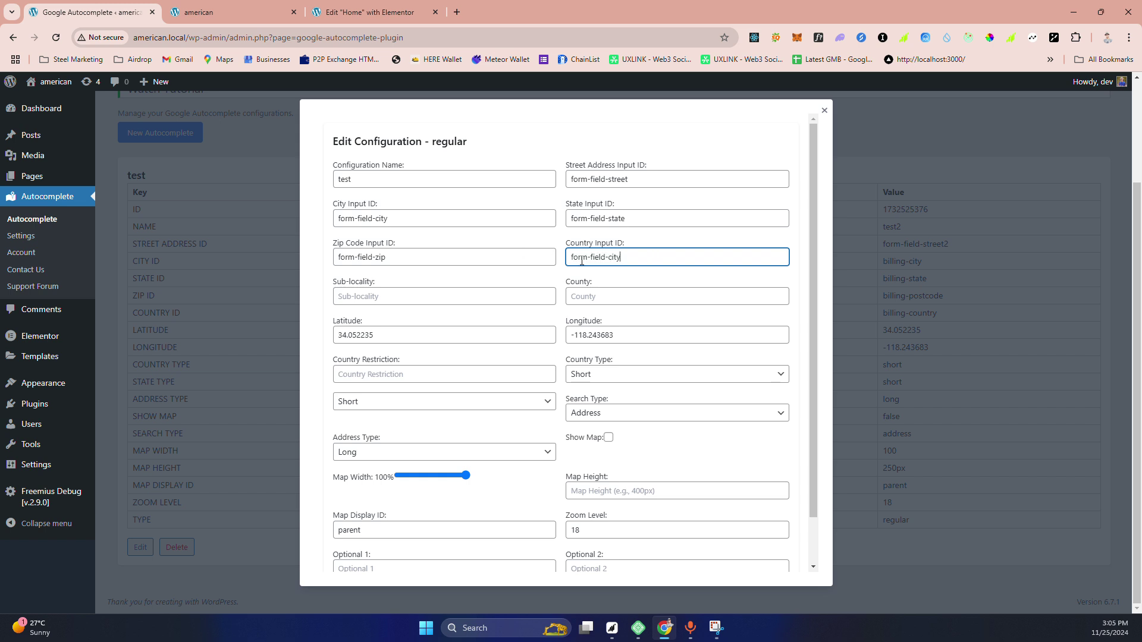
pyautogui.doubleClick(613, 258)
pyautogui.write('c')
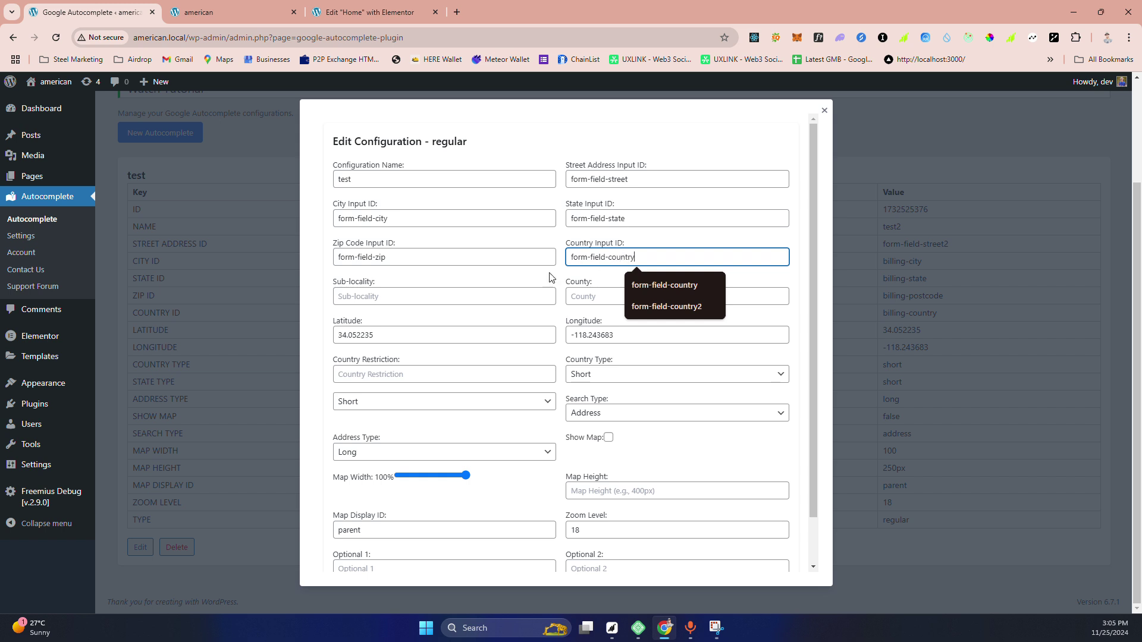
# Review the County, Latitude and Longitude fields, then set Country Restriction to us.
pyautogui.click(486, 276)
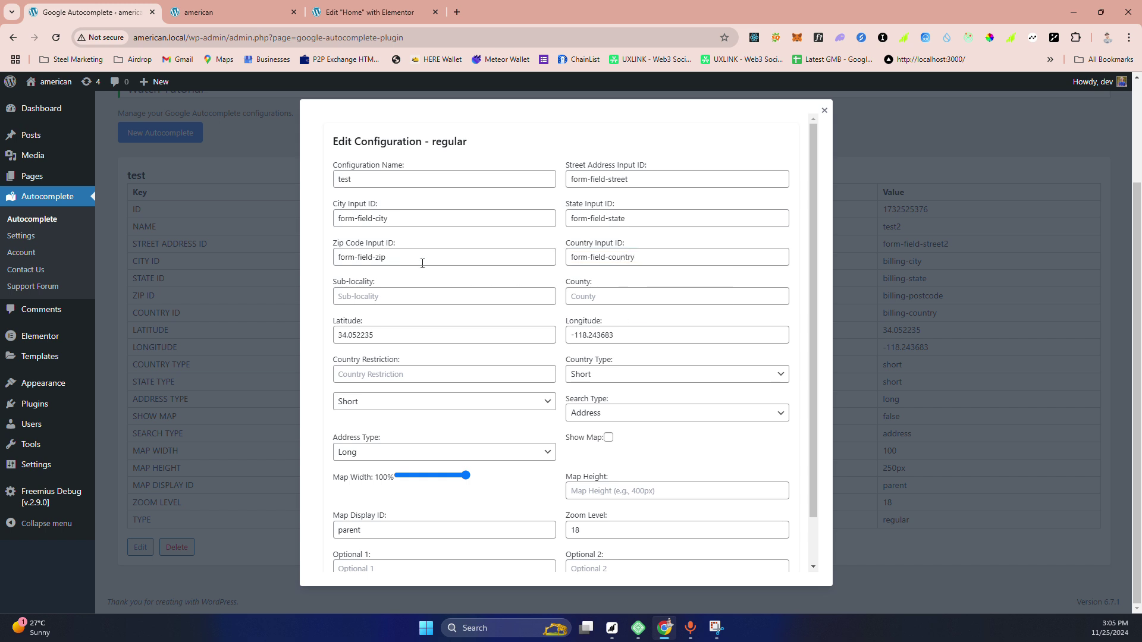
pyautogui.click(594, 297)
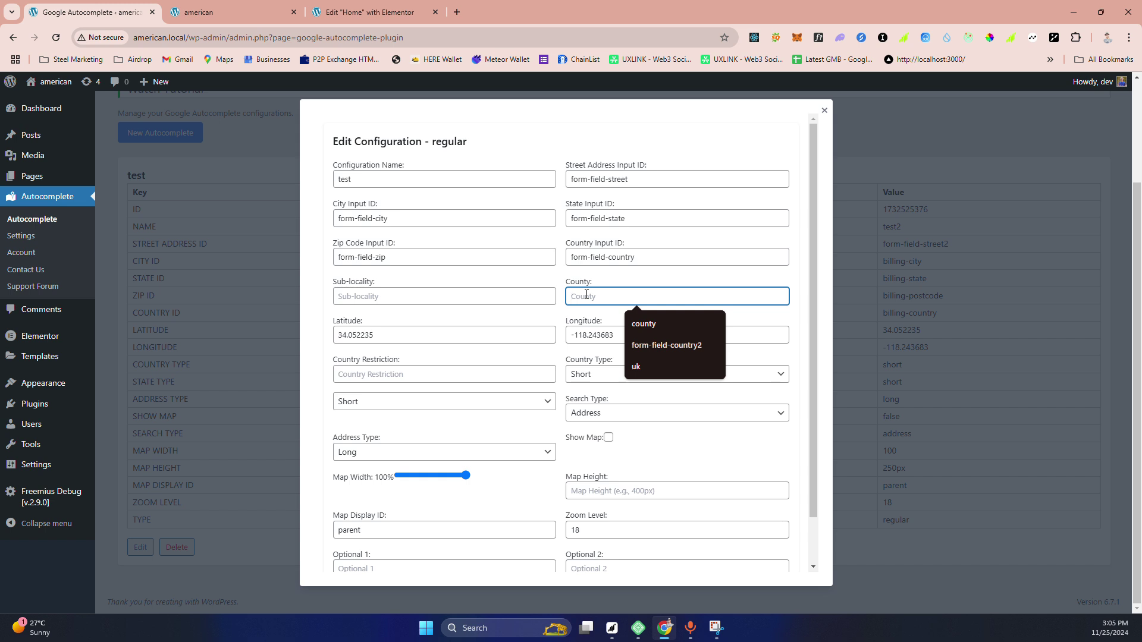
pyautogui.click(444, 336)
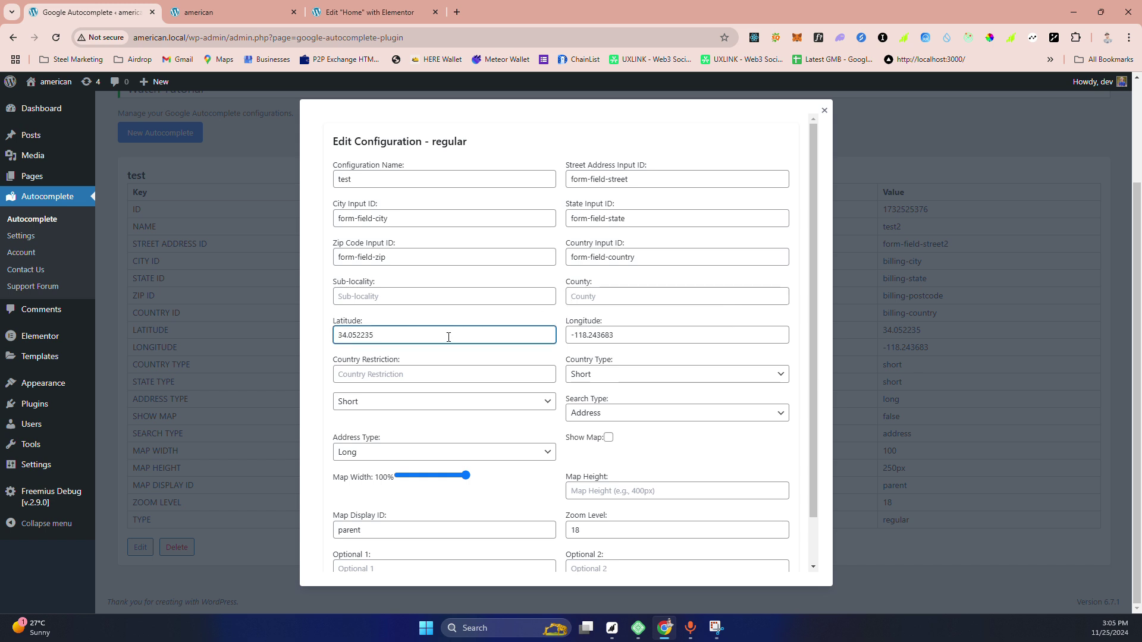
pyautogui.click(645, 338)
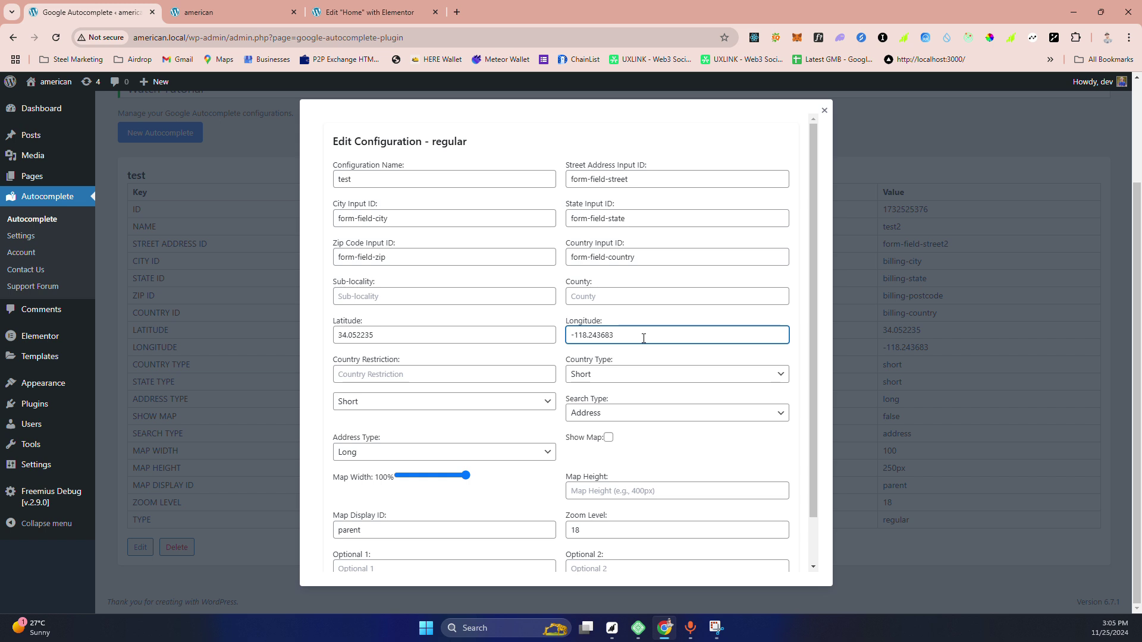
pyautogui.click(503, 369)
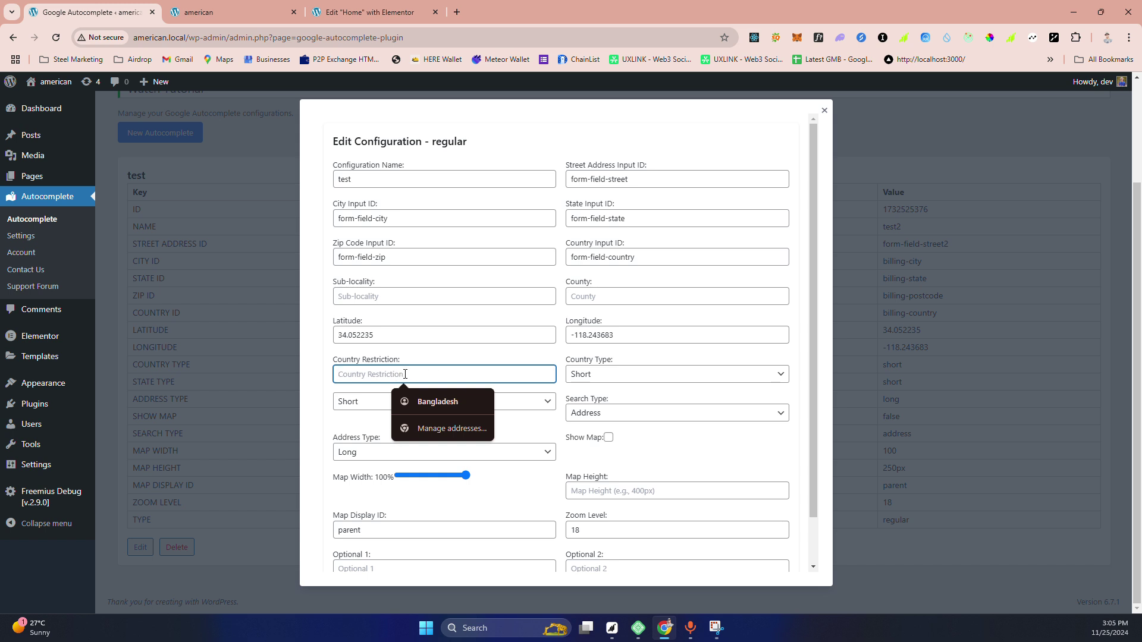
pyautogui.write('us')
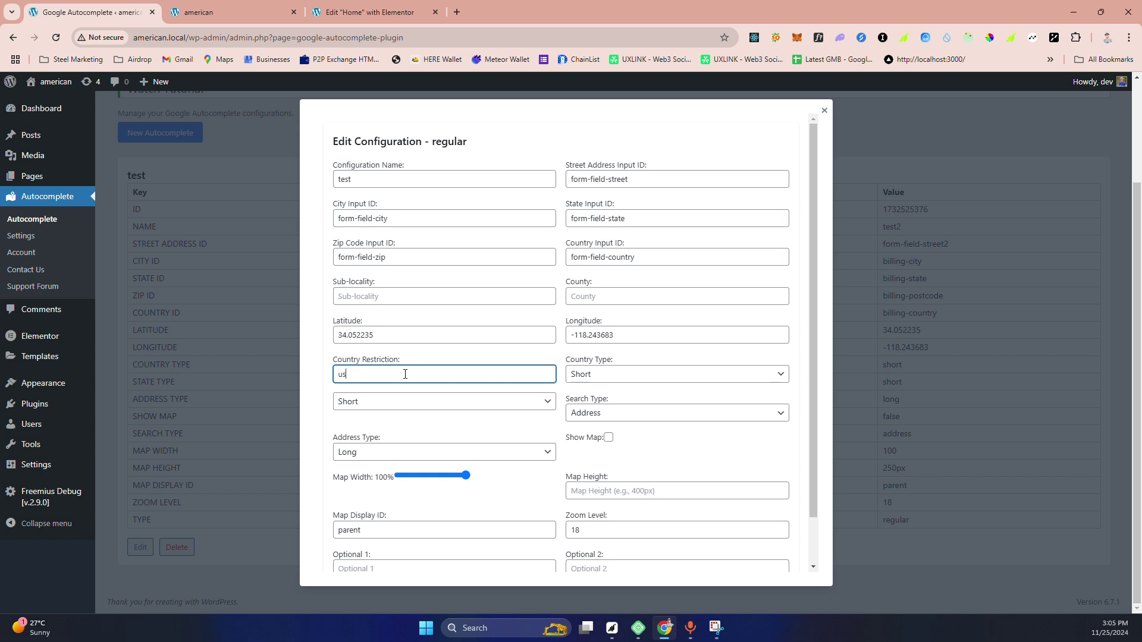
pyautogui.click(639, 376)
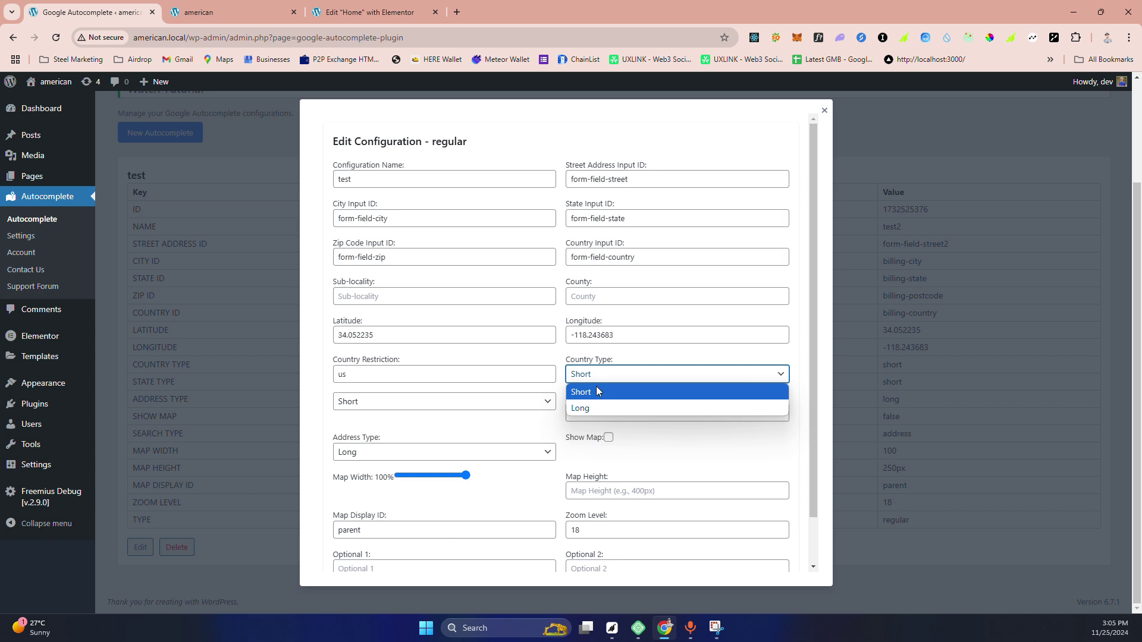
# Set the test configuration's country type to Long.
pyautogui.click(558, 360)
pyautogui.click(620, 374)
pyautogui.click(596, 408)
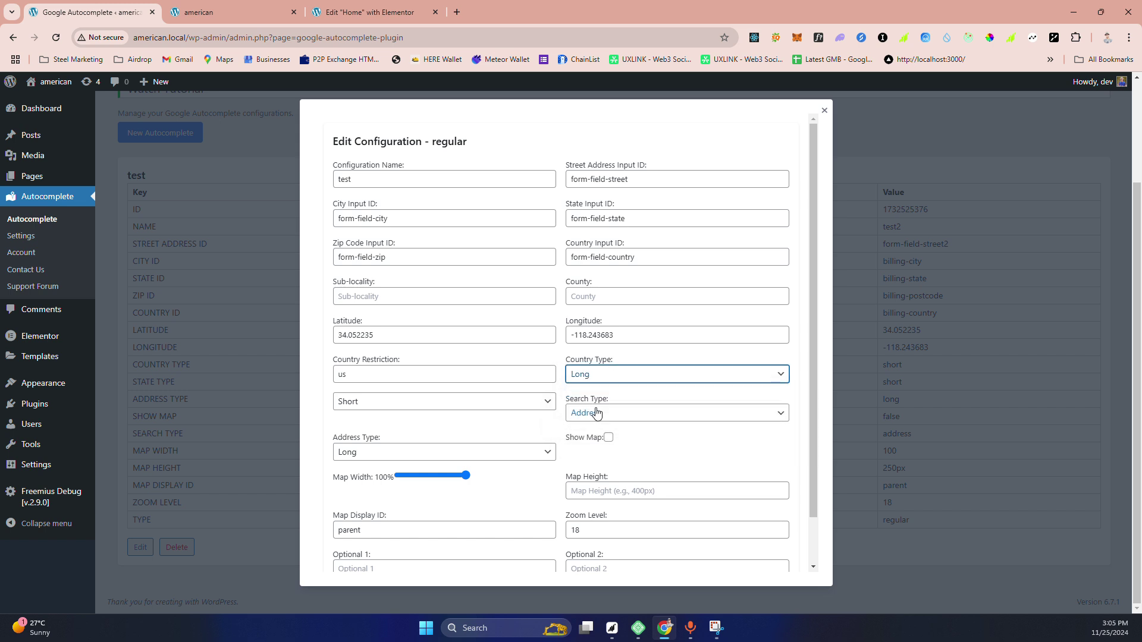
# Keep the state type as Short and inspect the state type dropdown in developer tools.
pyautogui.click(401, 404)
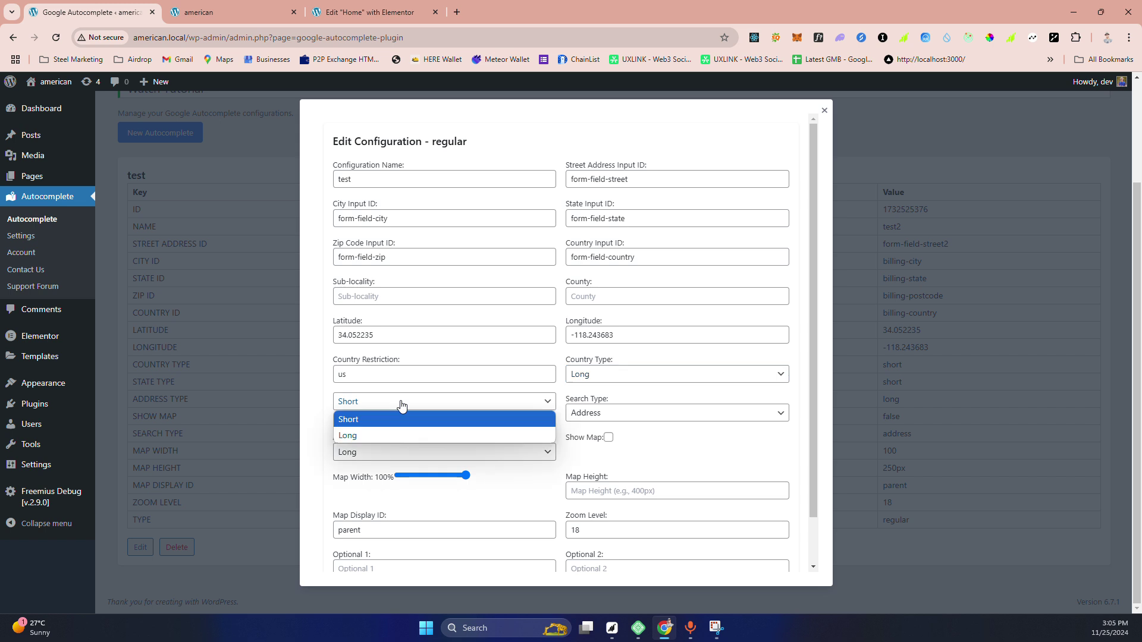
pyautogui.click(400, 404)
pyautogui.click(313, 395)
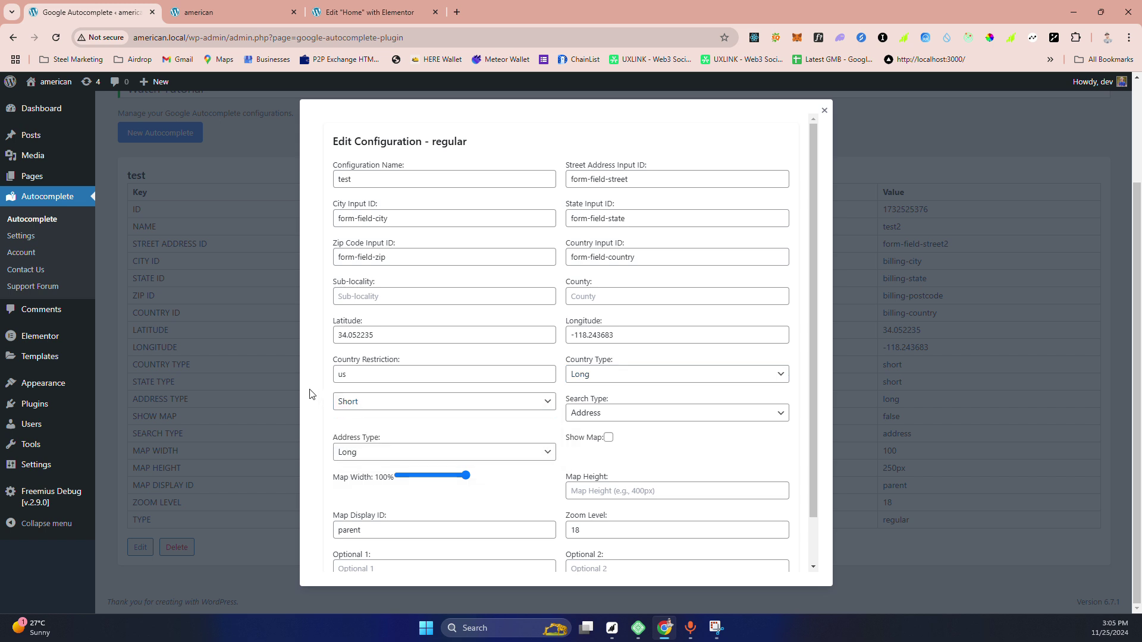
pyautogui.click(379, 405)
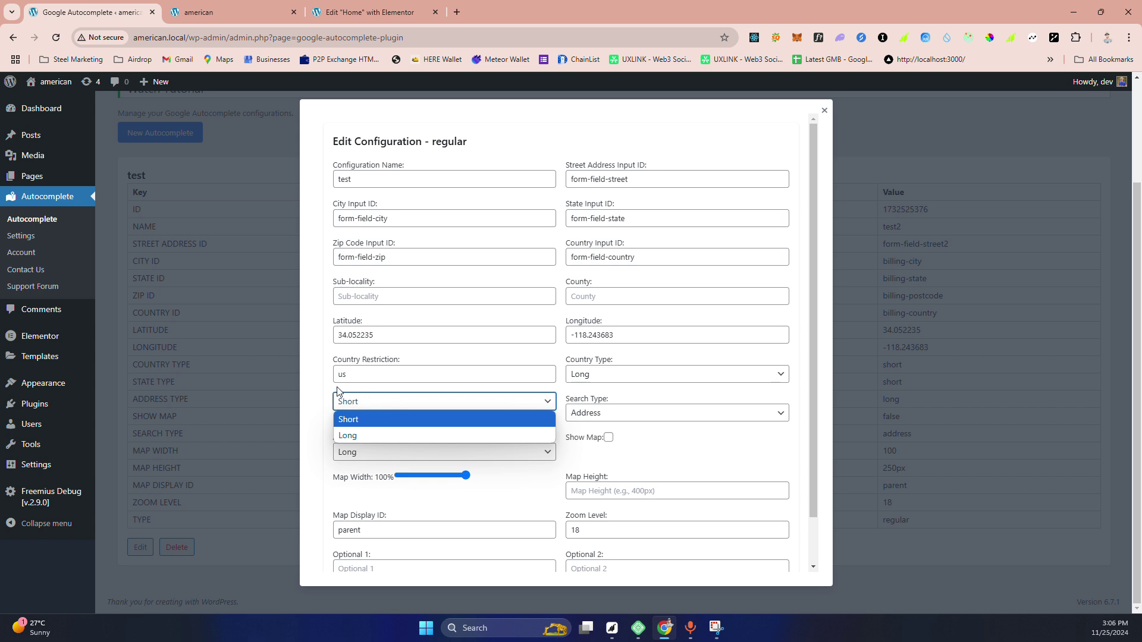
pyautogui.click(324, 355)
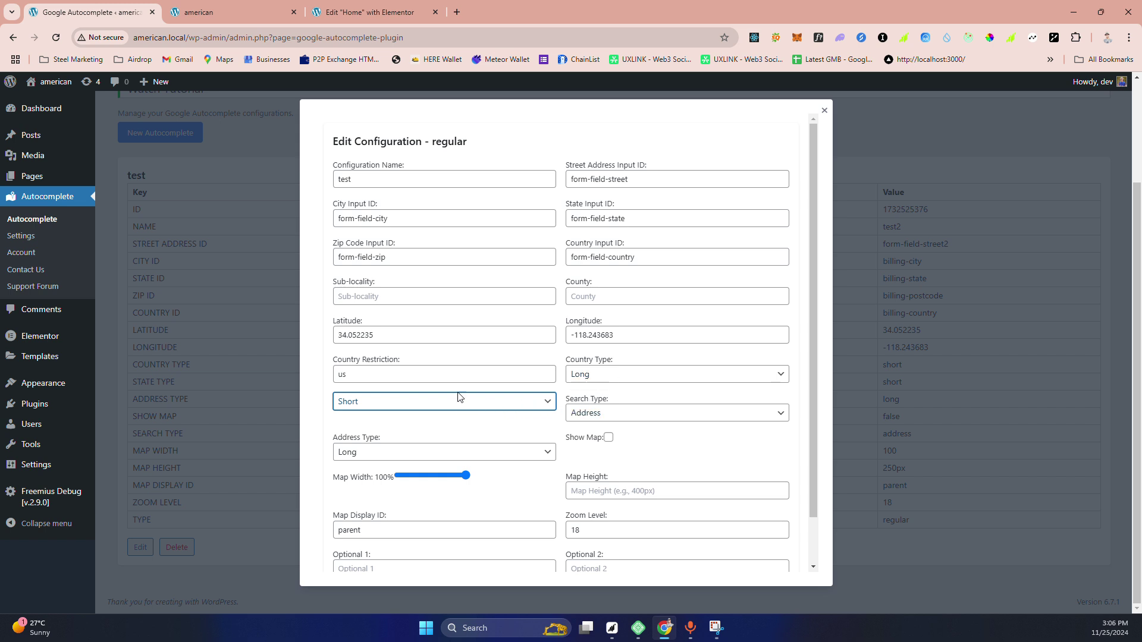
pyautogui.click(458, 428)
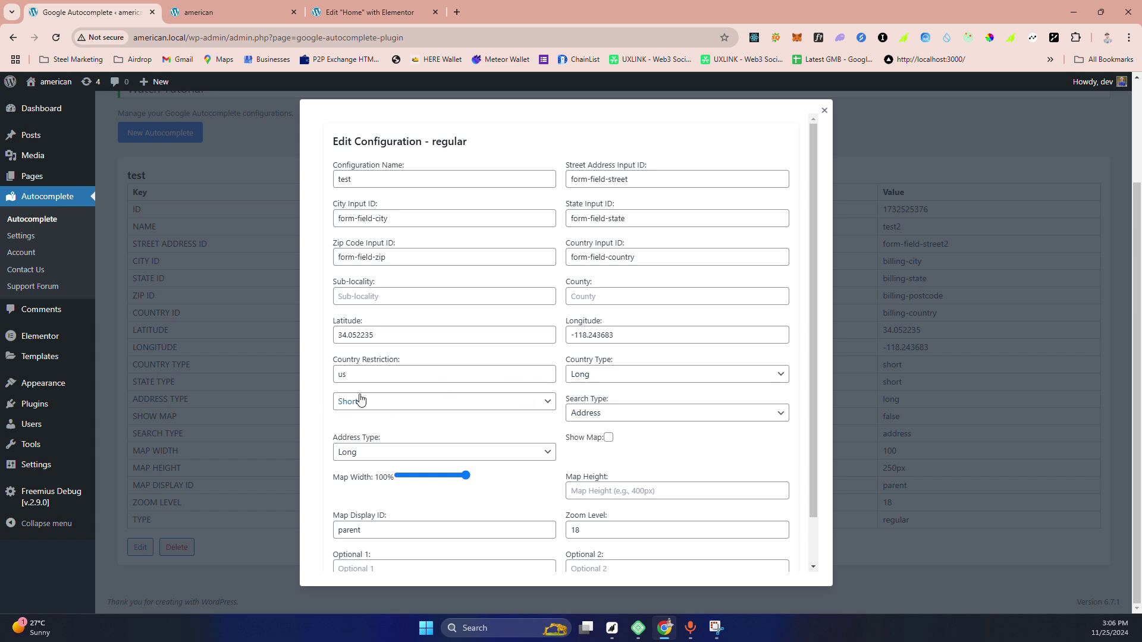
pyautogui.click(366, 405)
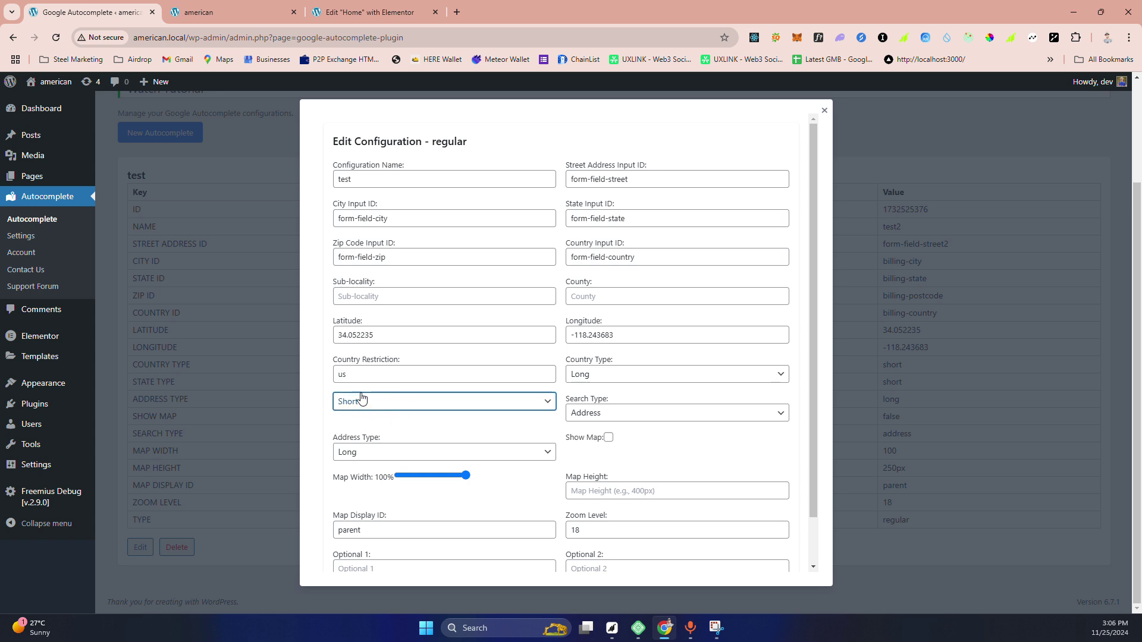
pyautogui.rightClick(365, 404)
pyautogui.click(431, 388)
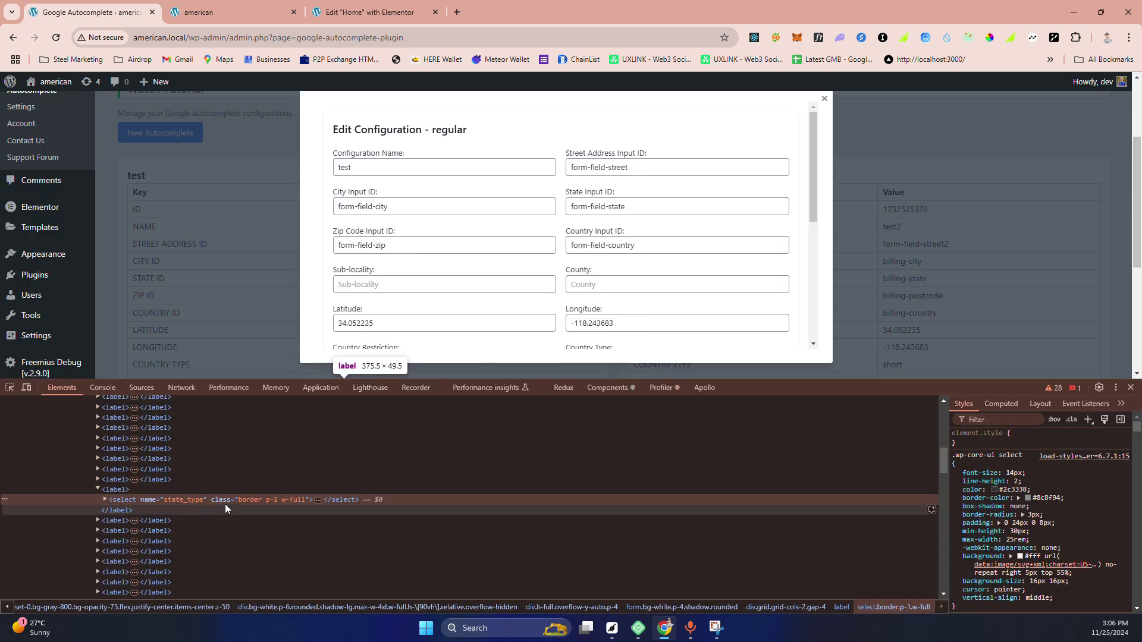
pyautogui.scroll(5, 196, 492)
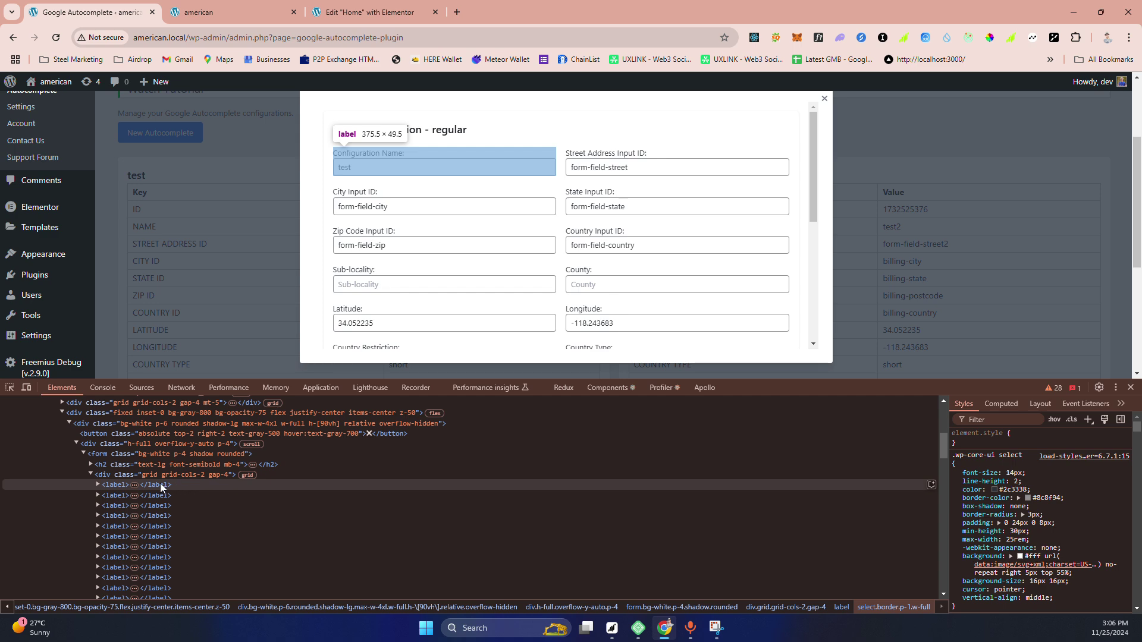
pyautogui.click(98, 485)
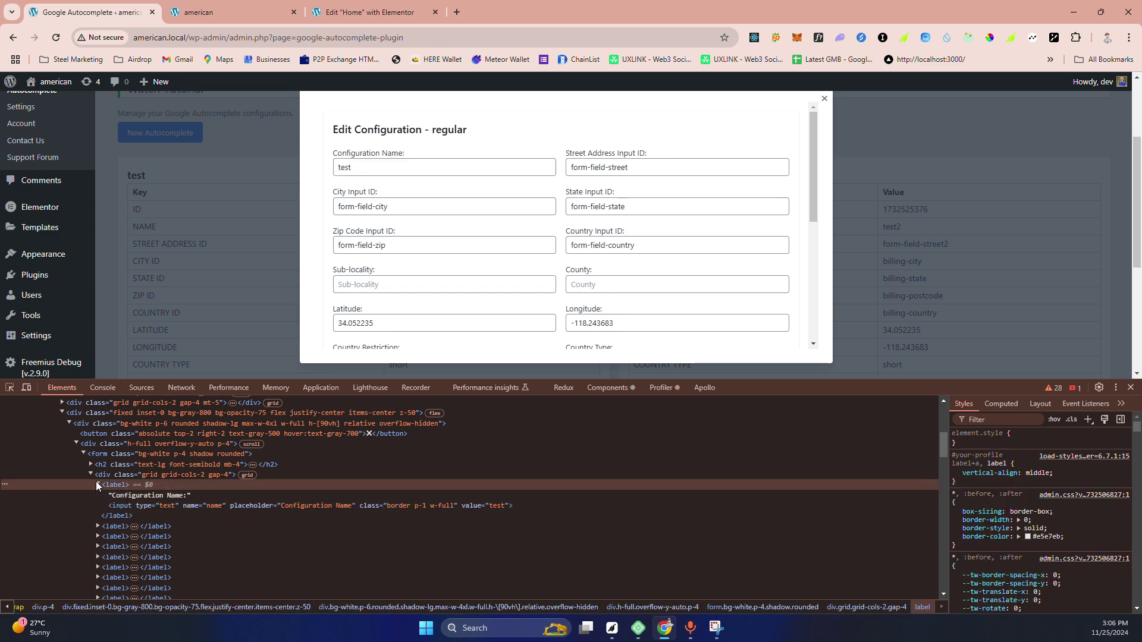
pyautogui.scroll(-4, 101, 486)
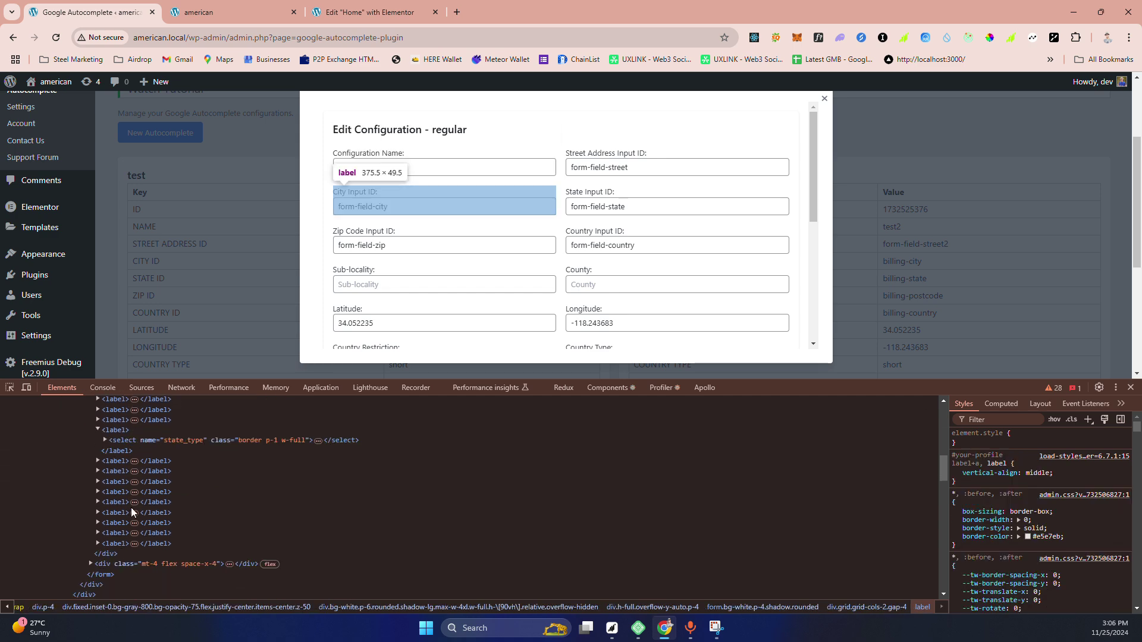
pyautogui.click(105, 439)
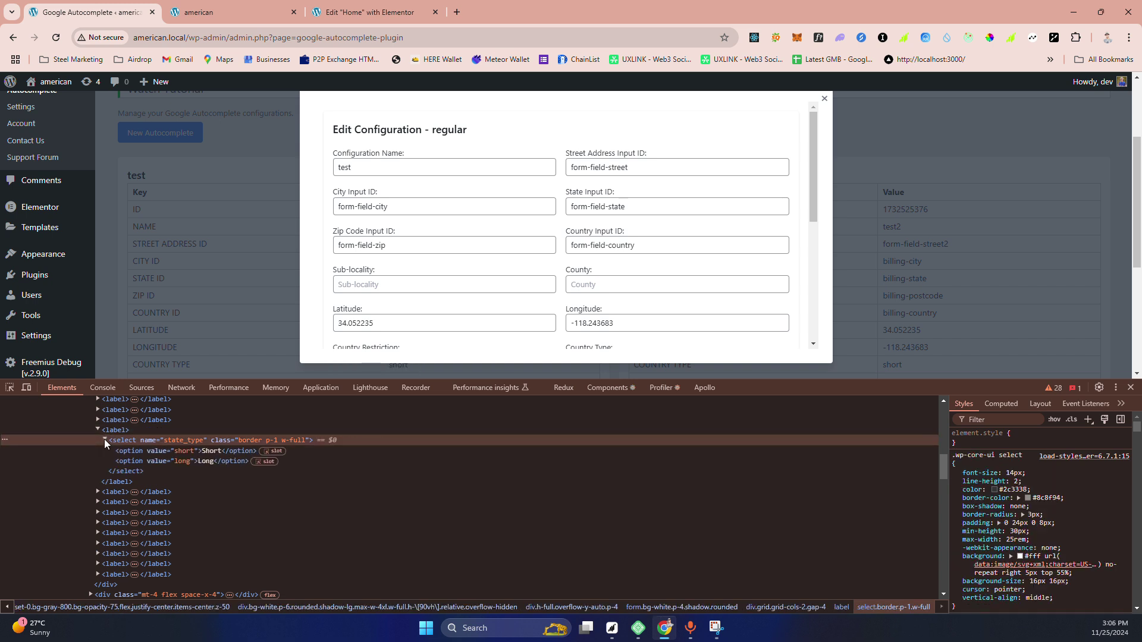
pyautogui.click(105, 439)
pyautogui.click(1114, 389)
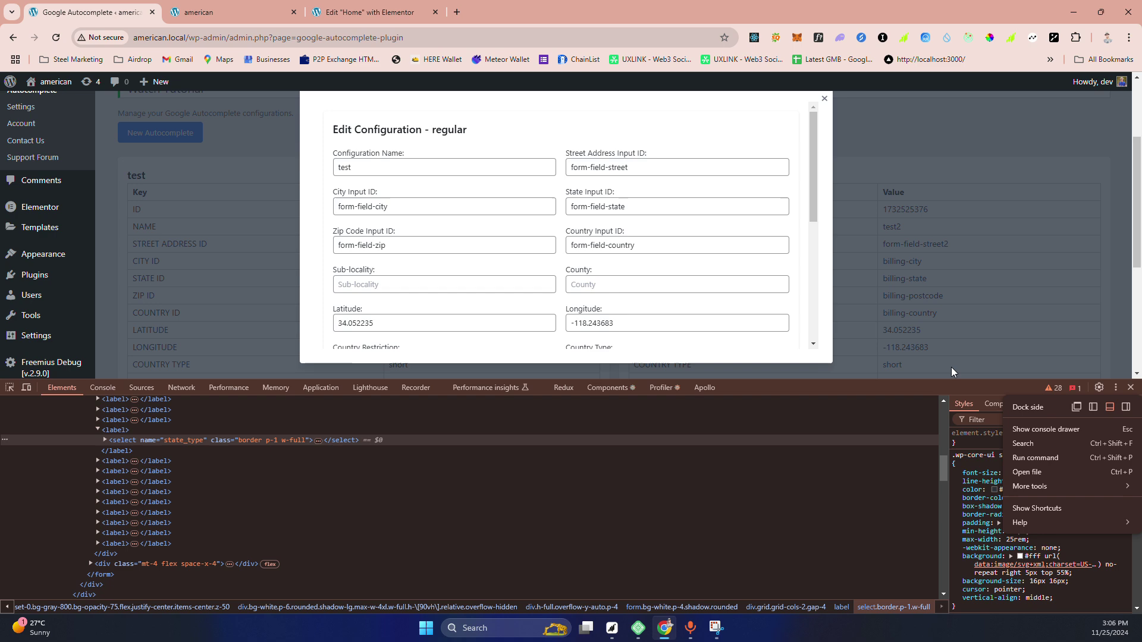
pyautogui.click(1132, 389)
# Close developer tools, leave Search Type on Address, and untick Show Map.
pyautogui.click(1132, 389)
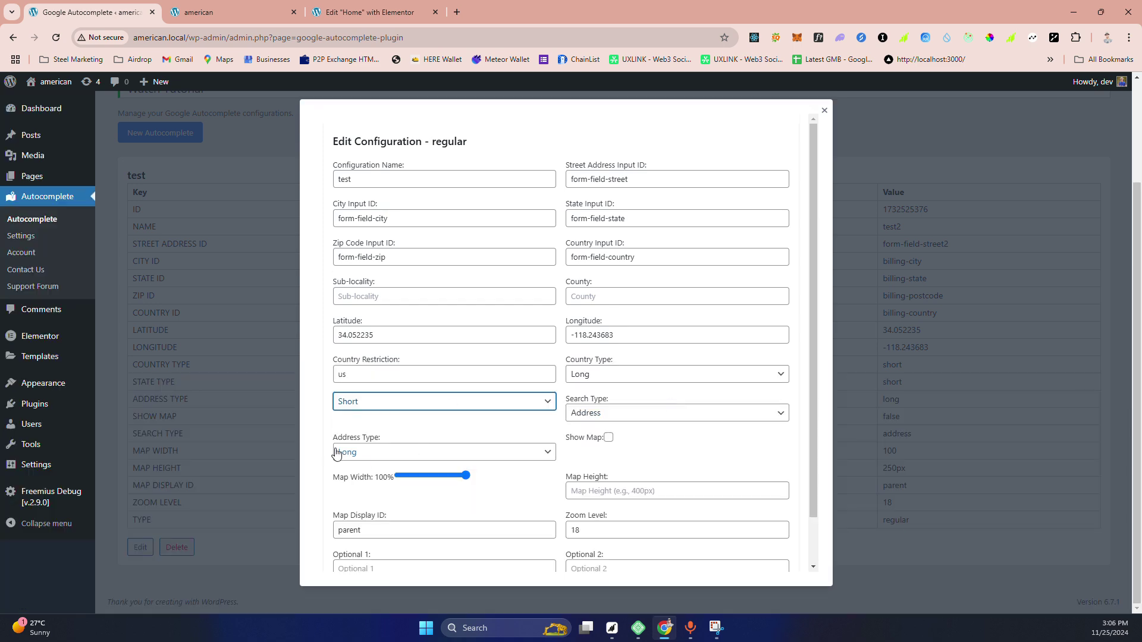
pyautogui.scroll(-1, 354, 486)
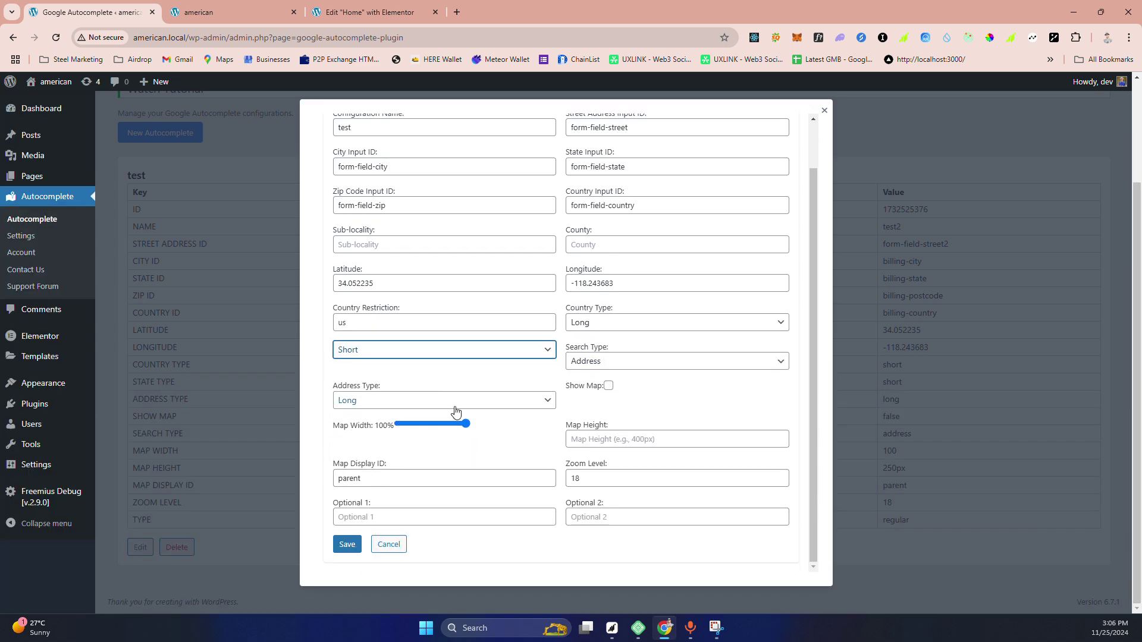
pyautogui.click(649, 364)
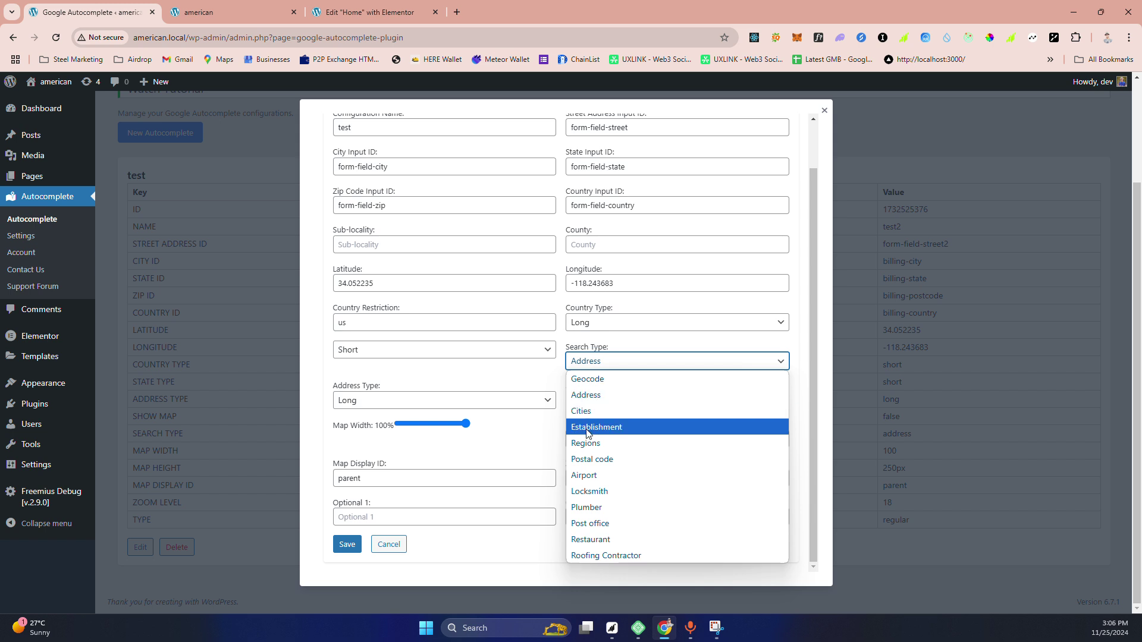
pyautogui.click(322, 355)
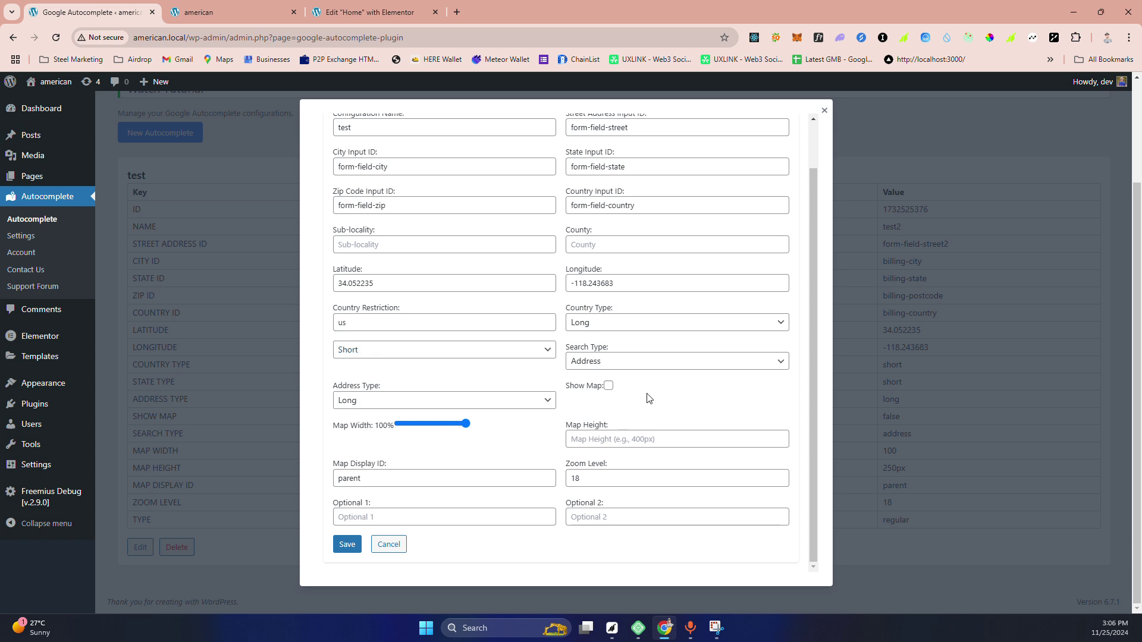
pyautogui.click(632, 363)
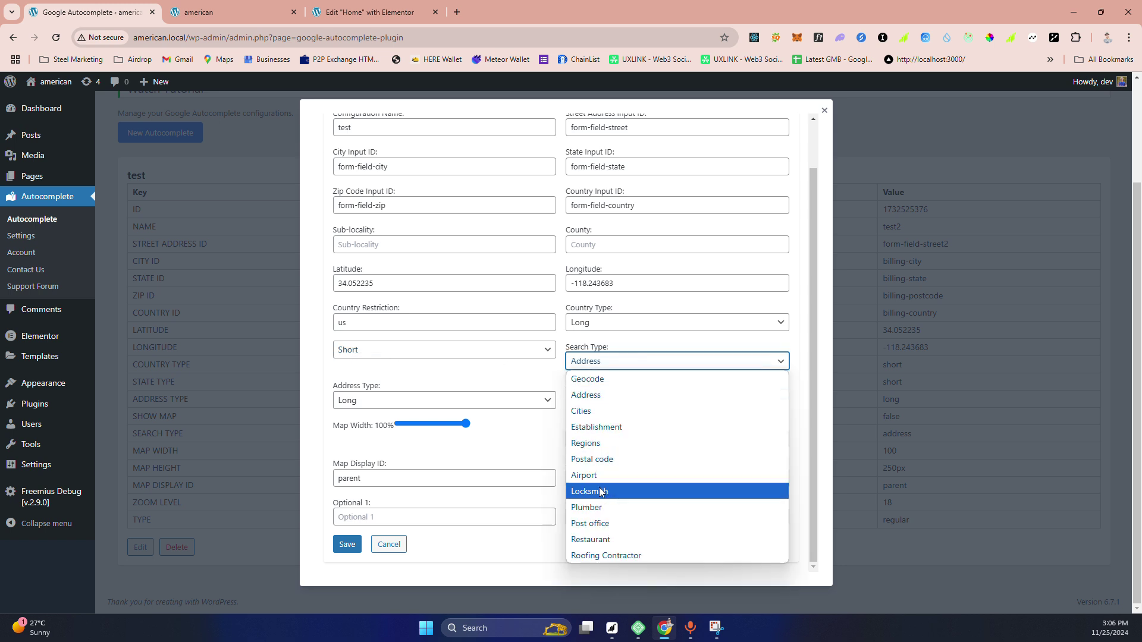
pyautogui.click(598, 395)
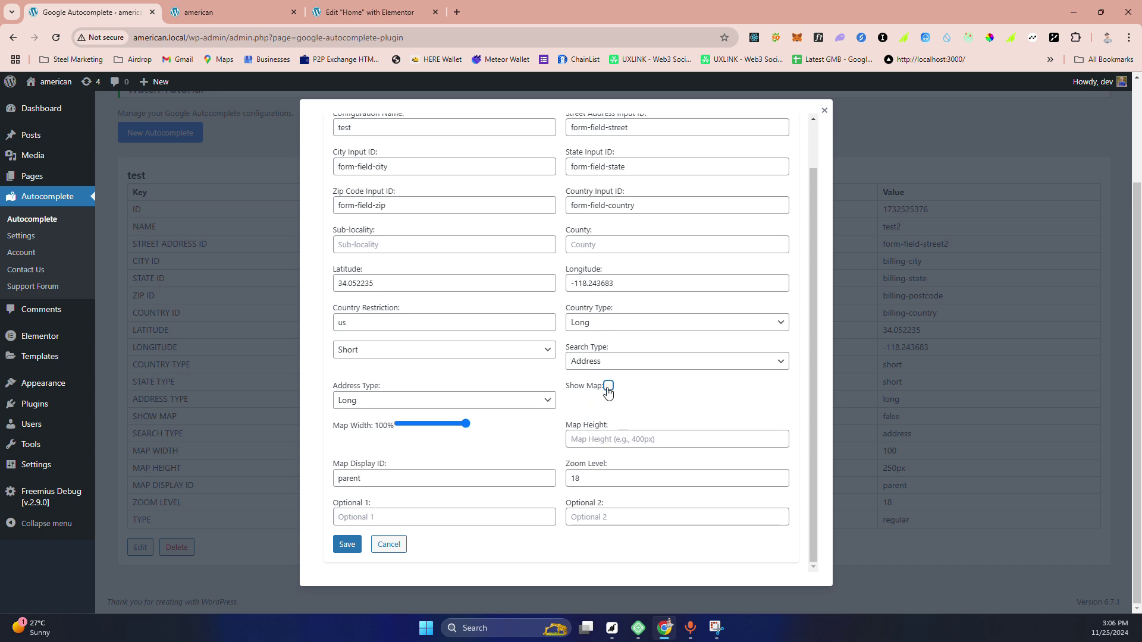
pyautogui.press('space')
pyautogui.press('space')
# Save the test configuration and reload the front-end page with DevTools closed.
pyautogui.click(349, 545)
pyautogui.click(227, 11)
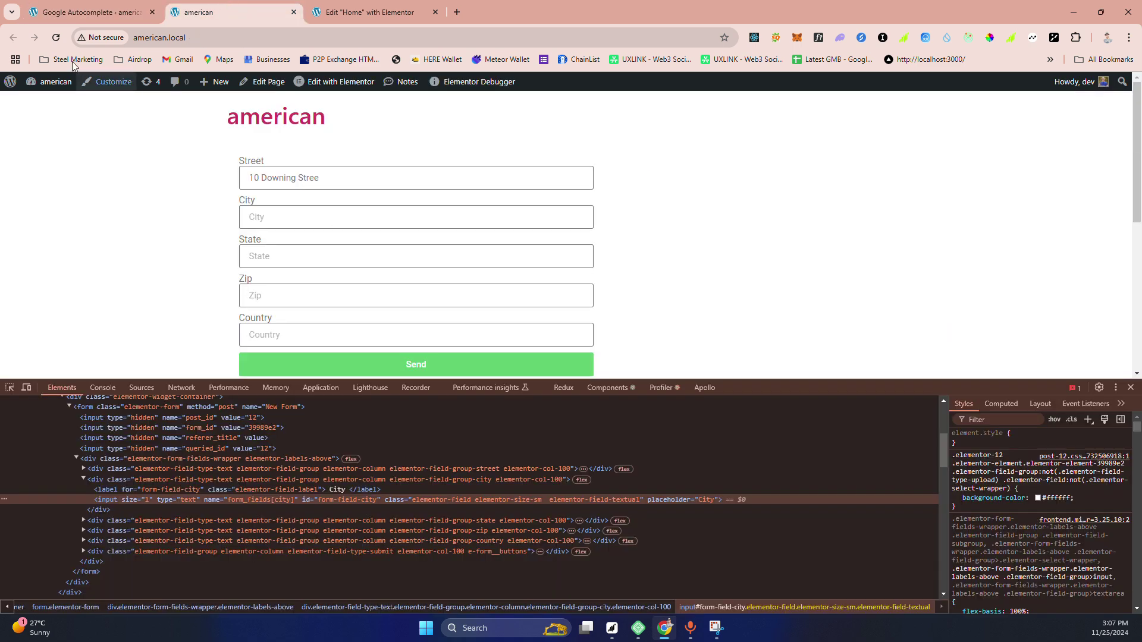
pyautogui.press('F12')
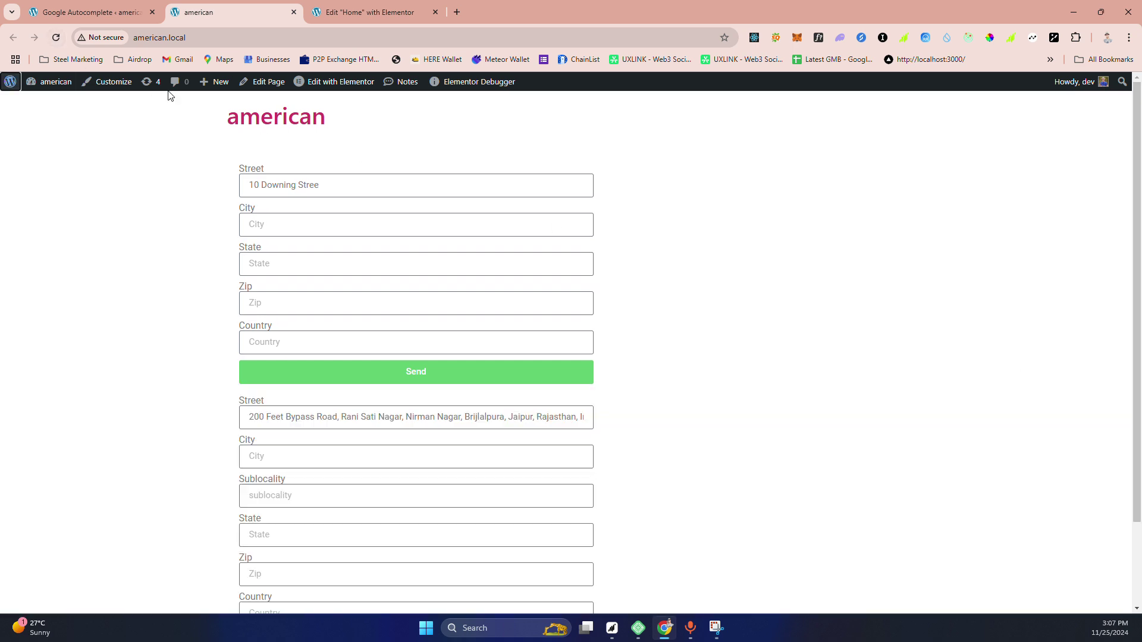
pyautogui.click(57, 37)
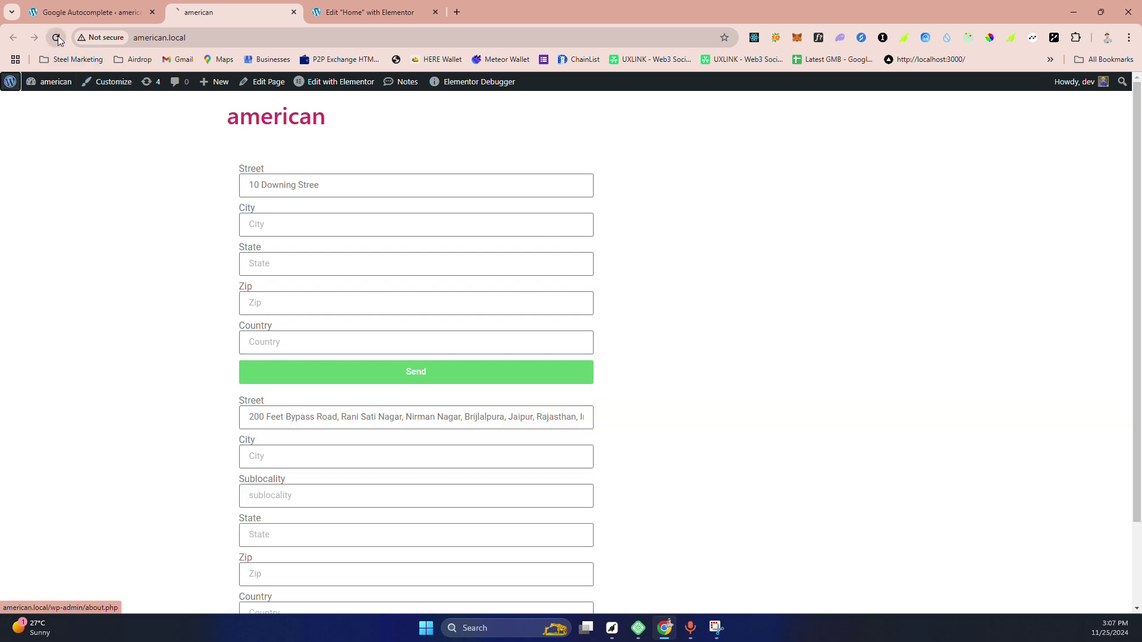
# Type 1 in Street and pick the 123 William Street suggestion.
pyautogui.click(299, 186)
pyautogui.write('1')
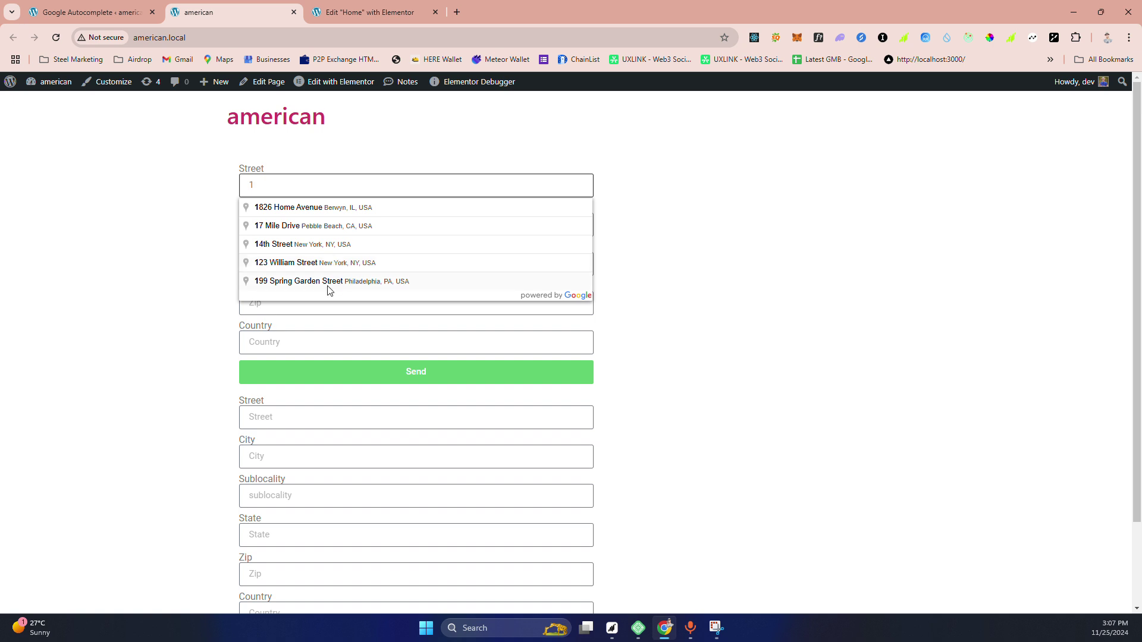
pyautogui.click(326, 266)
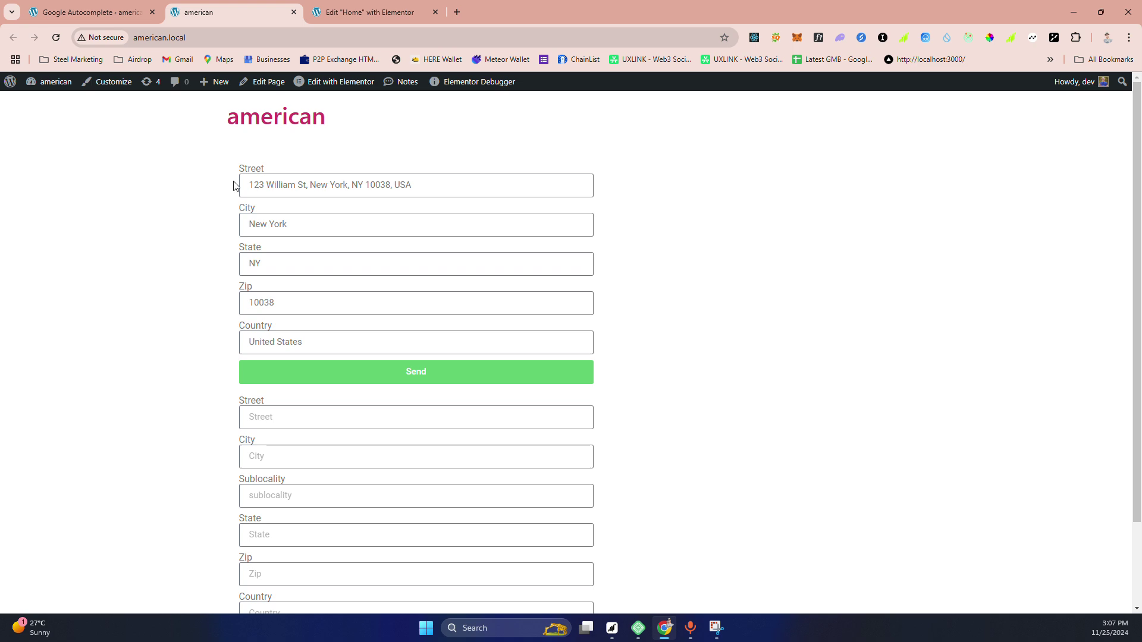
# Set the test configuration's Address Type to Short, keeping short state names, and save.
pyautogui.click(94, 12)
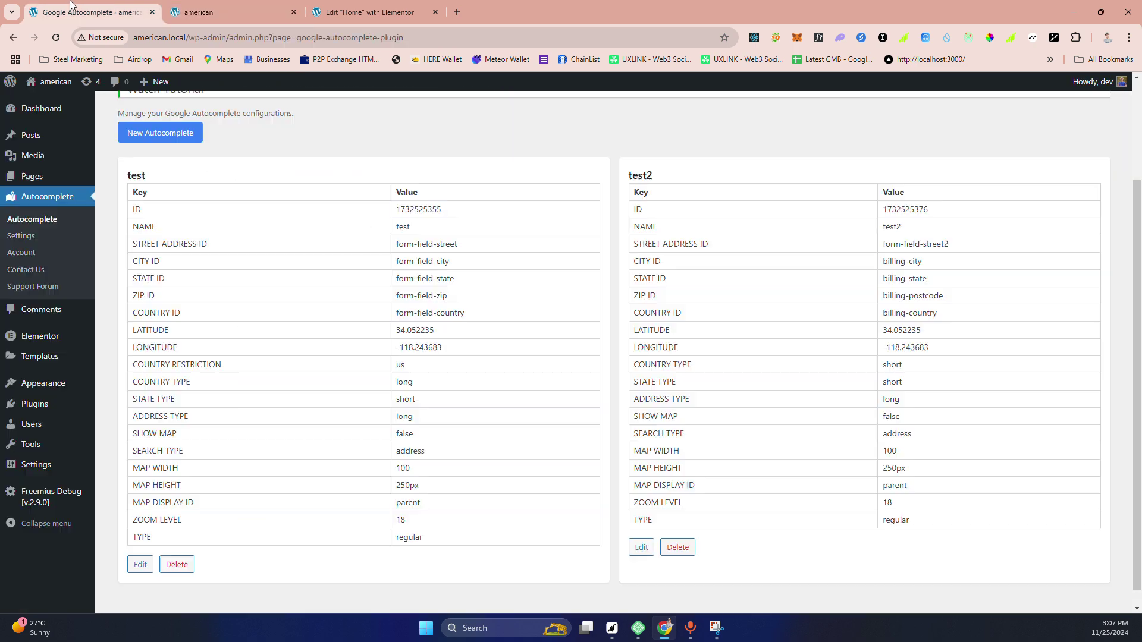
pyautogui.click(141, 565)
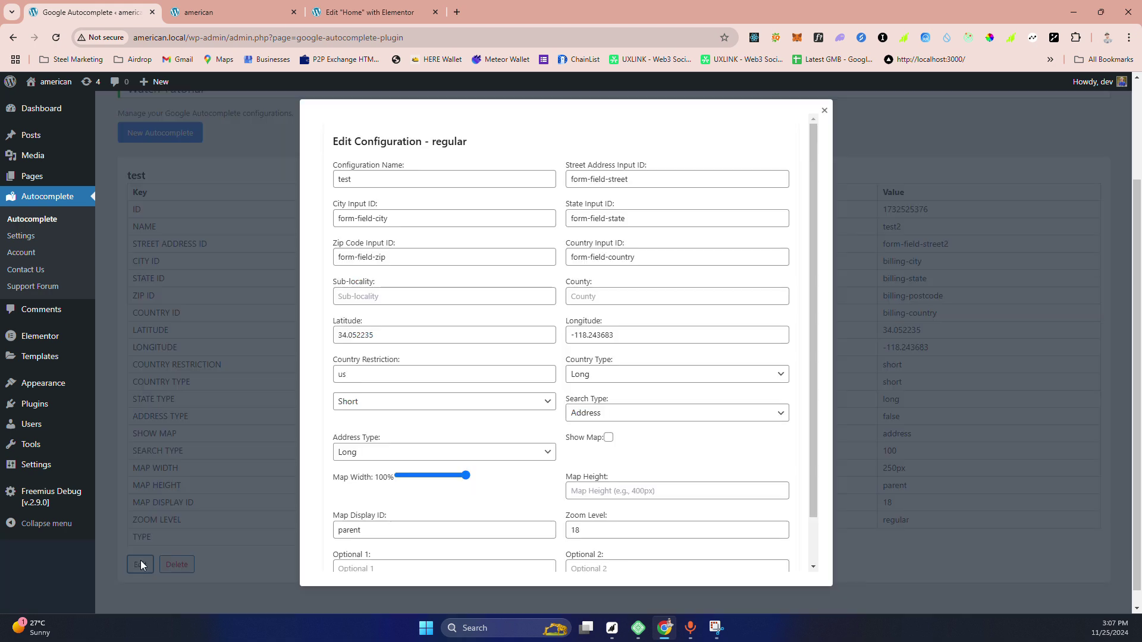
pyautogui.click(397, 406)
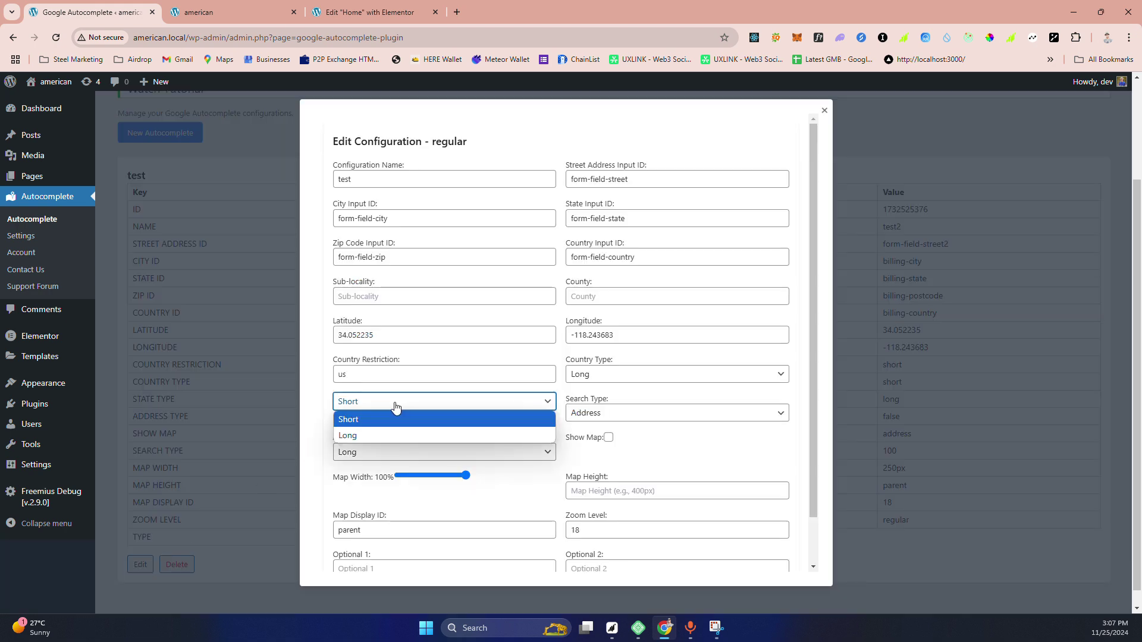
pyautogui.click(321, 398)
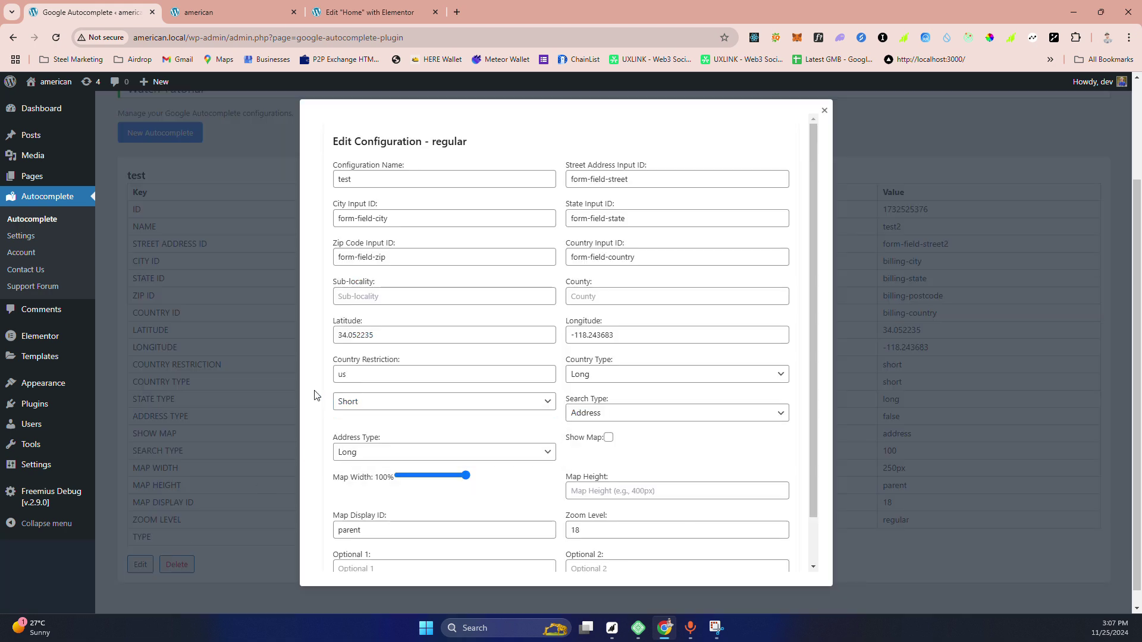
pyautogui.click(372, 453)
pyautogui.click(361, 474)
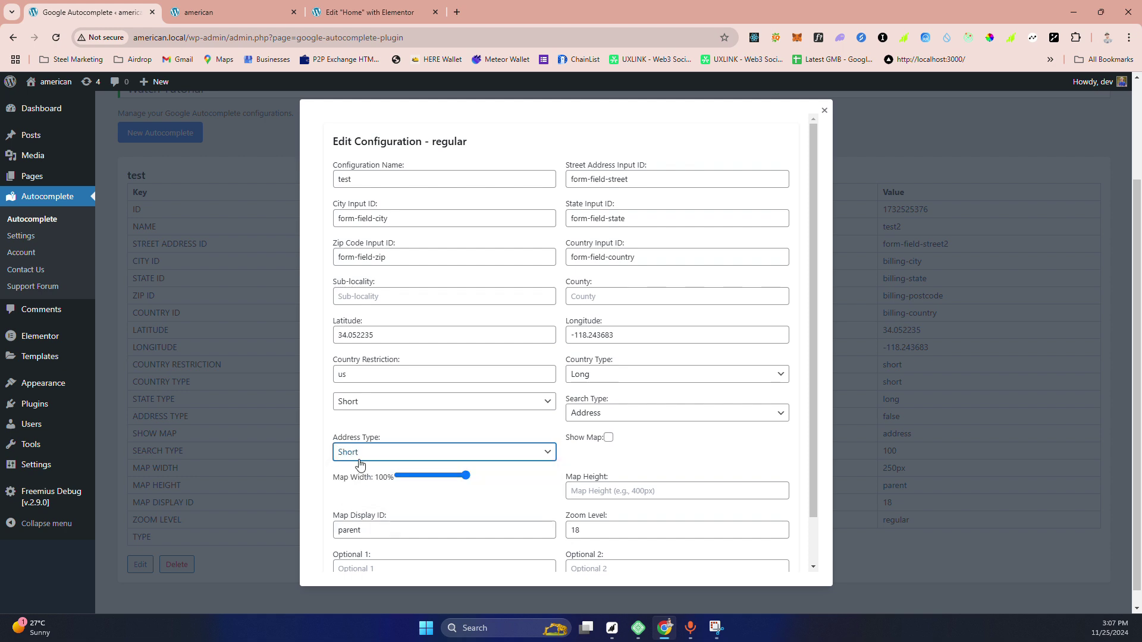
pyautogui.scroll(-2, 361, 478)
pyautogui.click(348, 543)
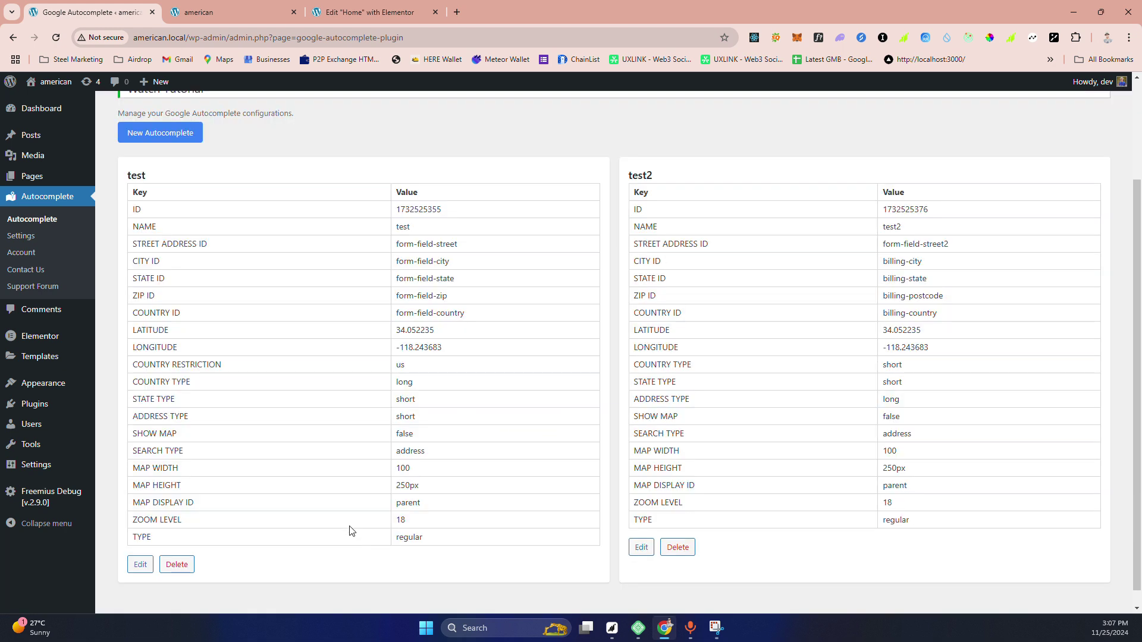
# Reload the front end and fill the form from the 123 William Street suggestion.
pyautogui.click(234, 13)
pyautogui.click(58, 38)
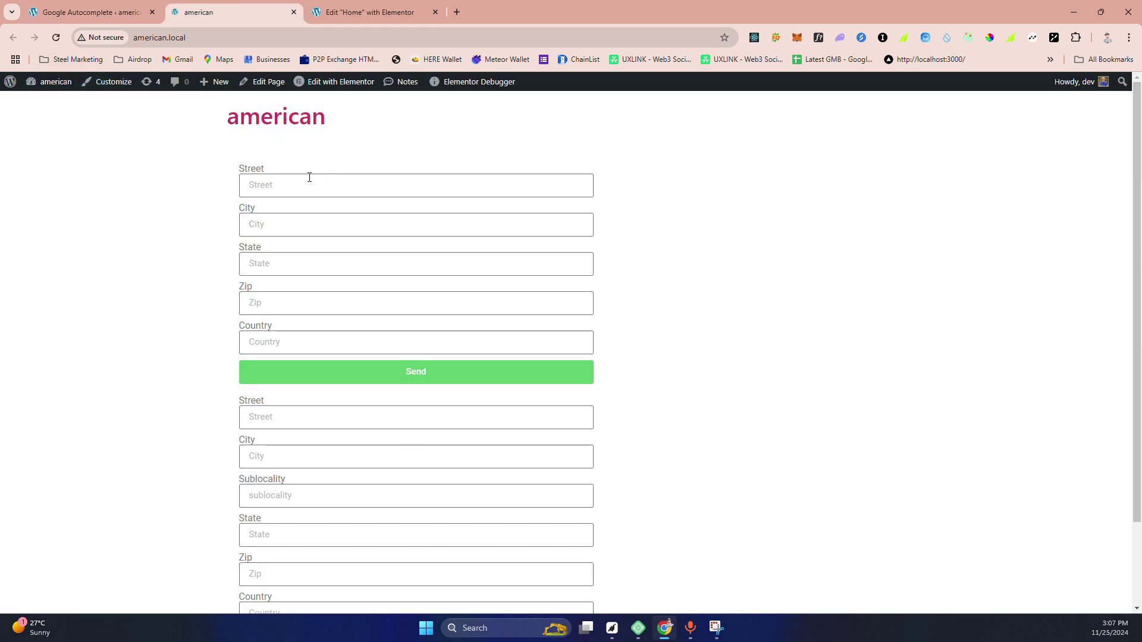
pyautogui.click(309, 180)
pyautogui.write('12')
pyautogui.click(301, 208)
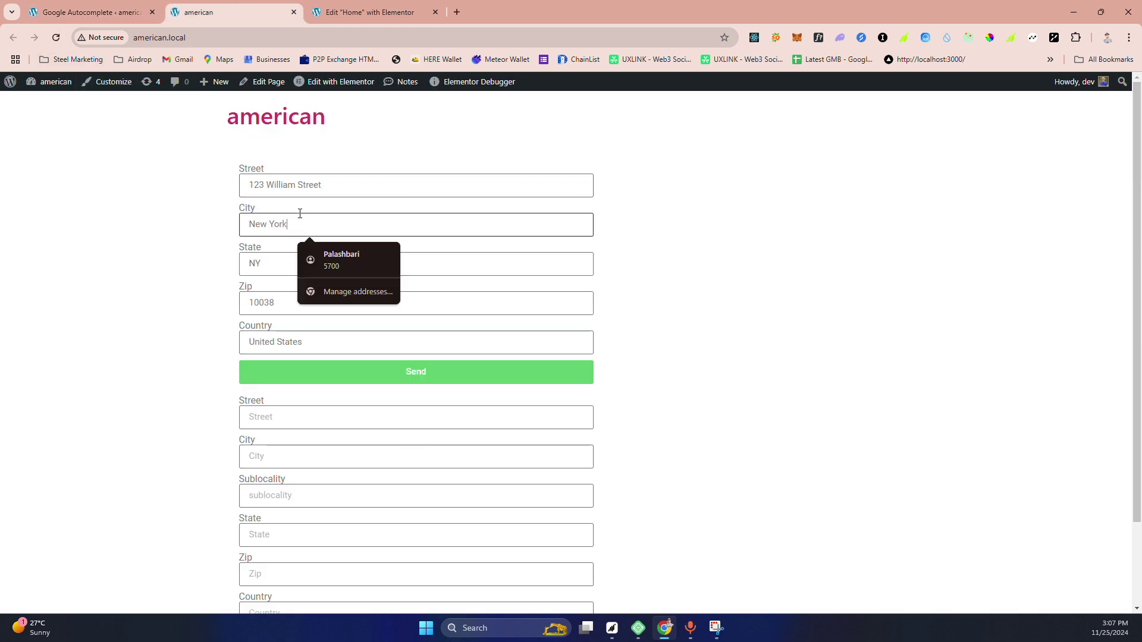
pyautogui.moveTo(331, 184); pyautogui.dragTo(237, 180)
pyautogui.click(212, 180)
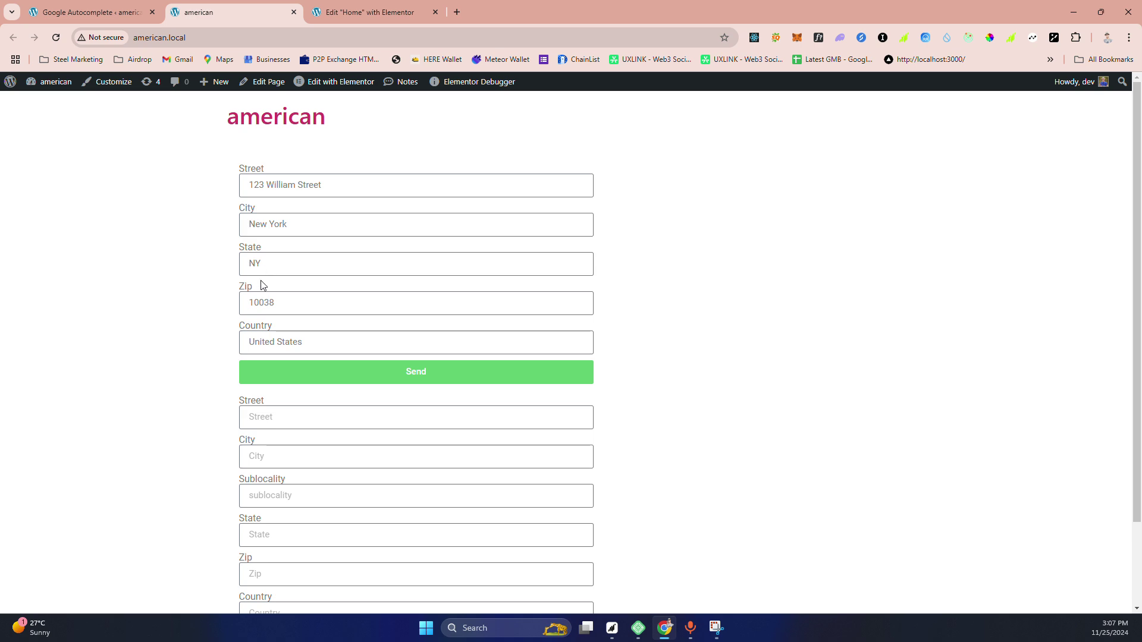
pyautogui.click(112, 6)
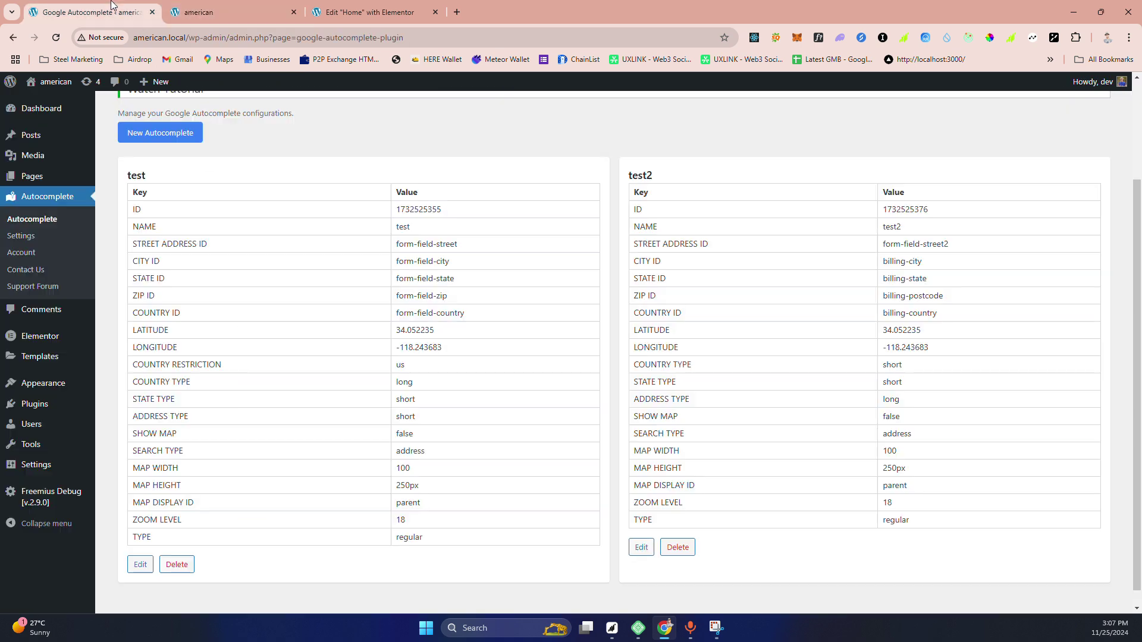
# Switch the test configuration's state names to Long and save.
pyautogui.click(140, 564)
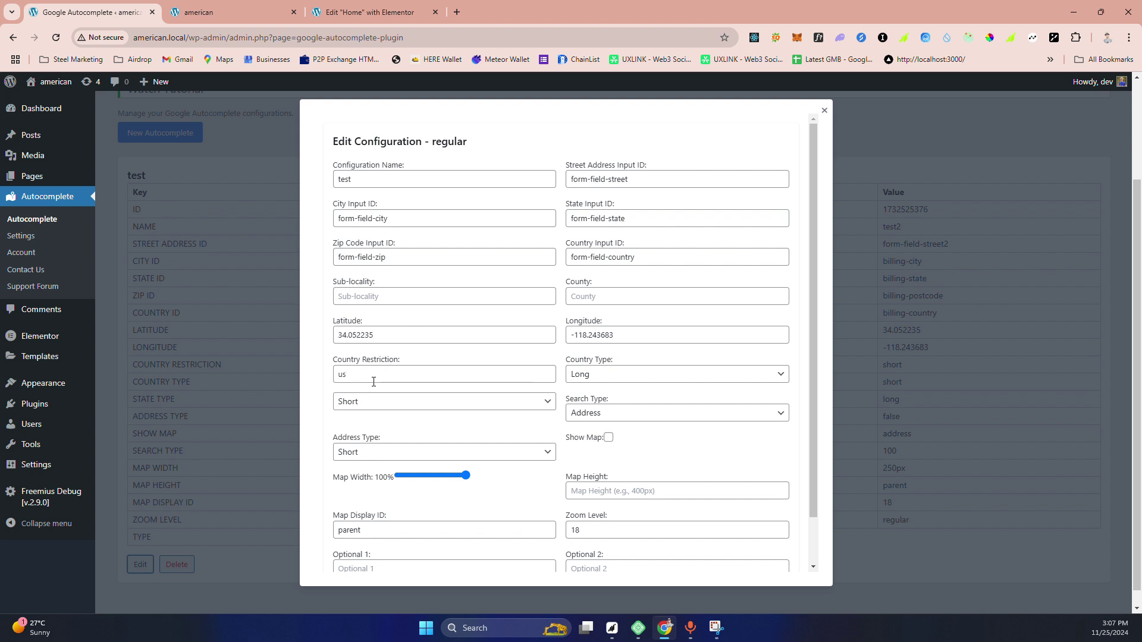
pyautogui.click(372, 401)
pyautogui.click(349, 437)
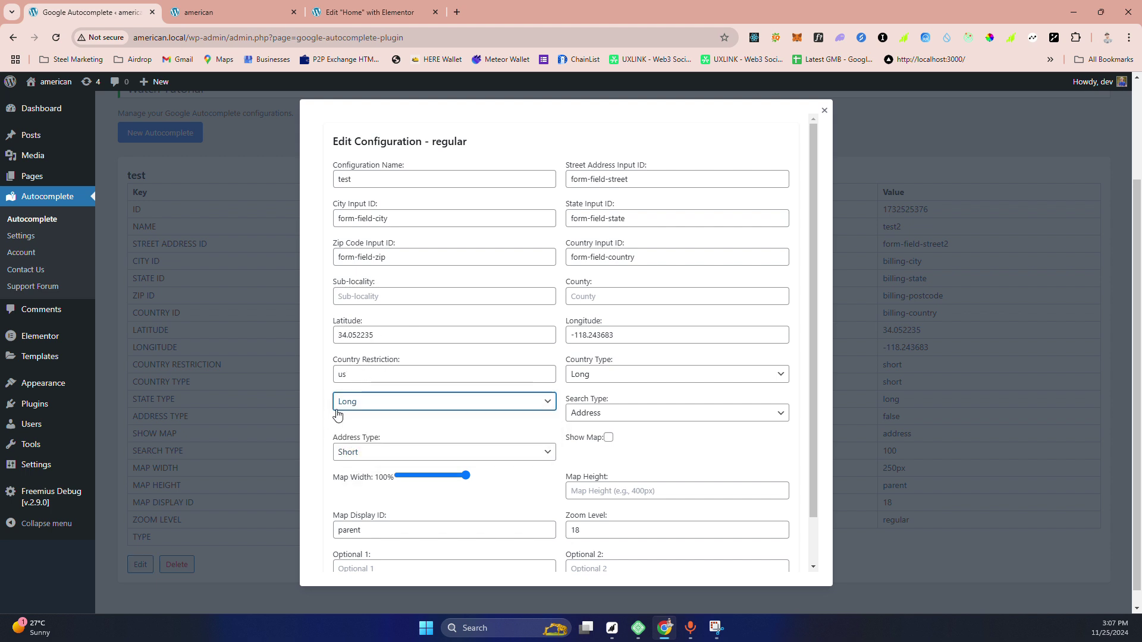
pyautogui.scroll(-1, 585, 439)
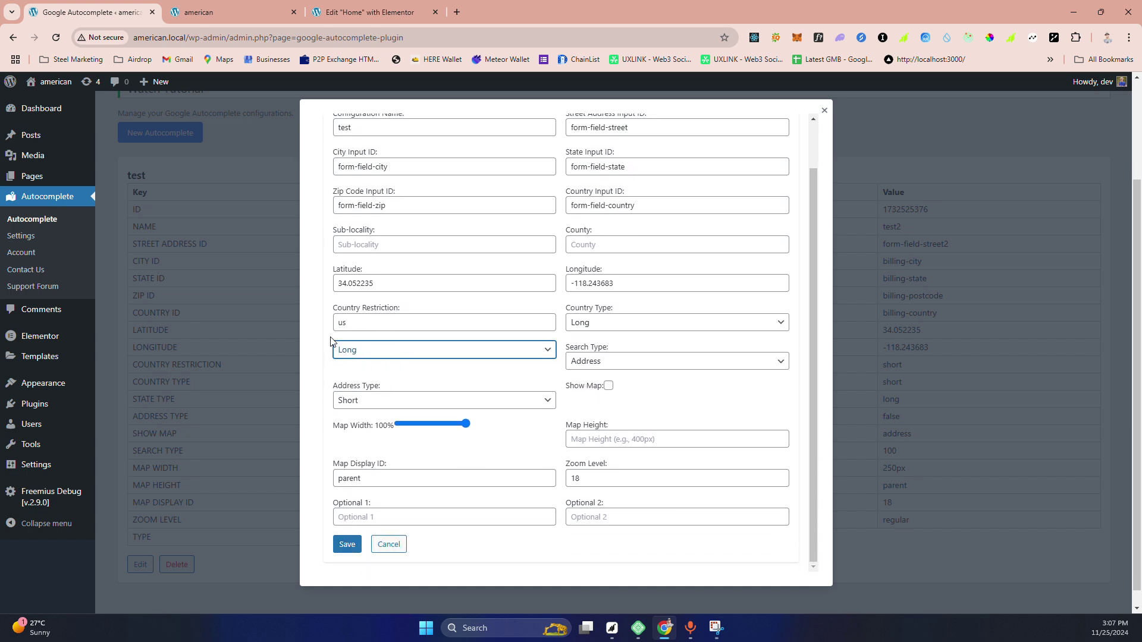
pyautogui.click(346, 543)
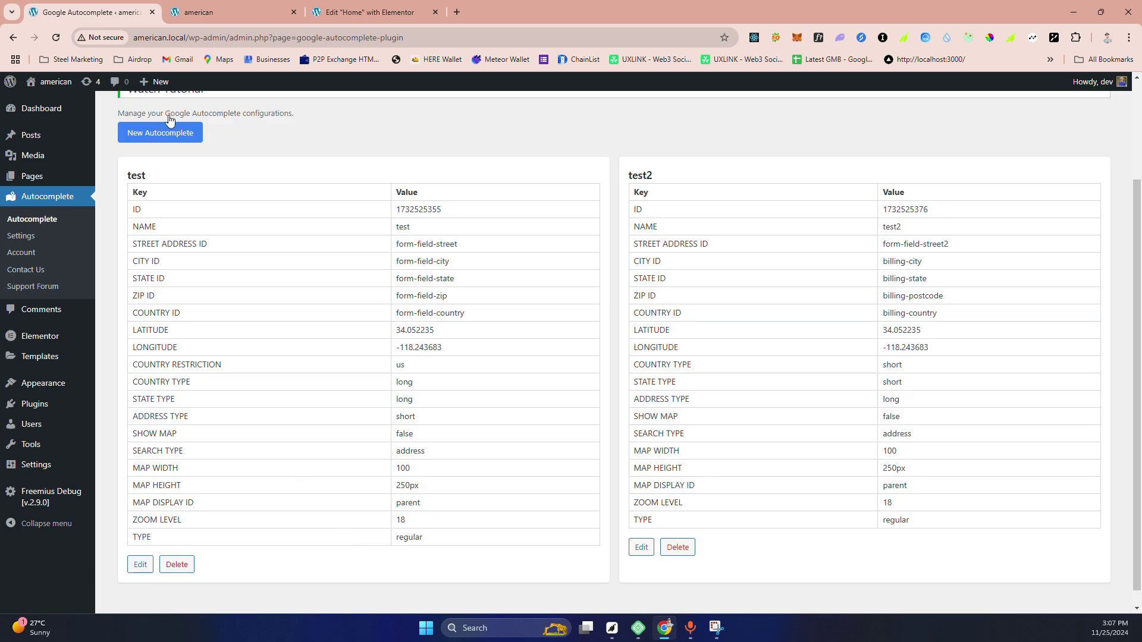
# Reload the front-end form and refill it from 123 William Street.
pyautogui.click(227, 19)
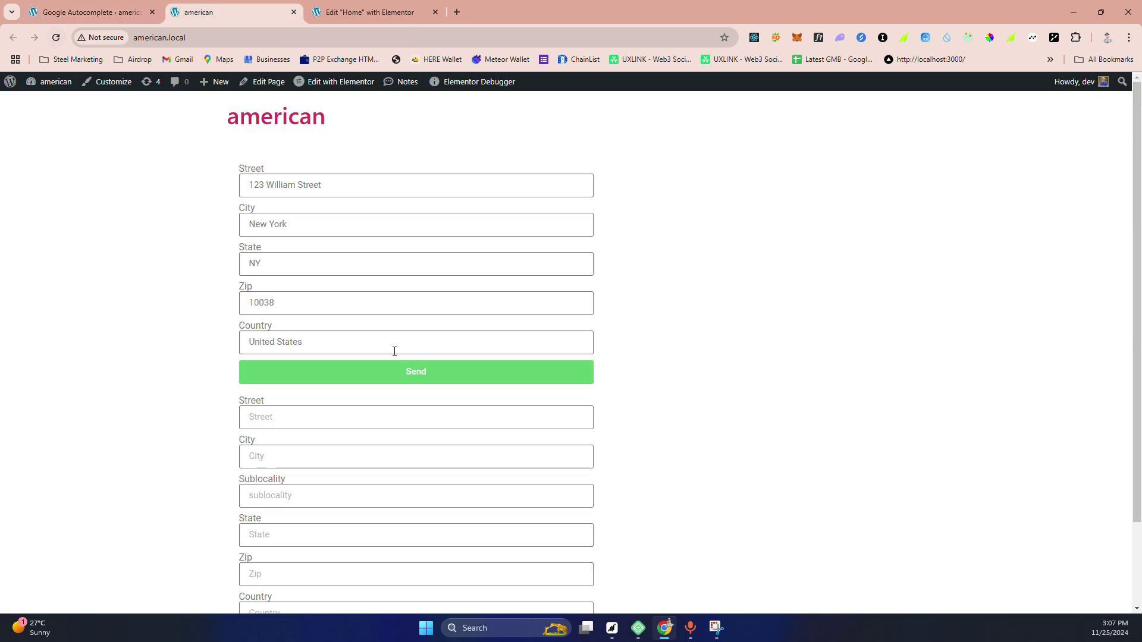
pyautogui.moveTo(268, 264); pyautogui.dragTo(226, 260)
pyautogui.click(158, 225)
pyautogui.click(261, 185)
pyautogui.write('12')
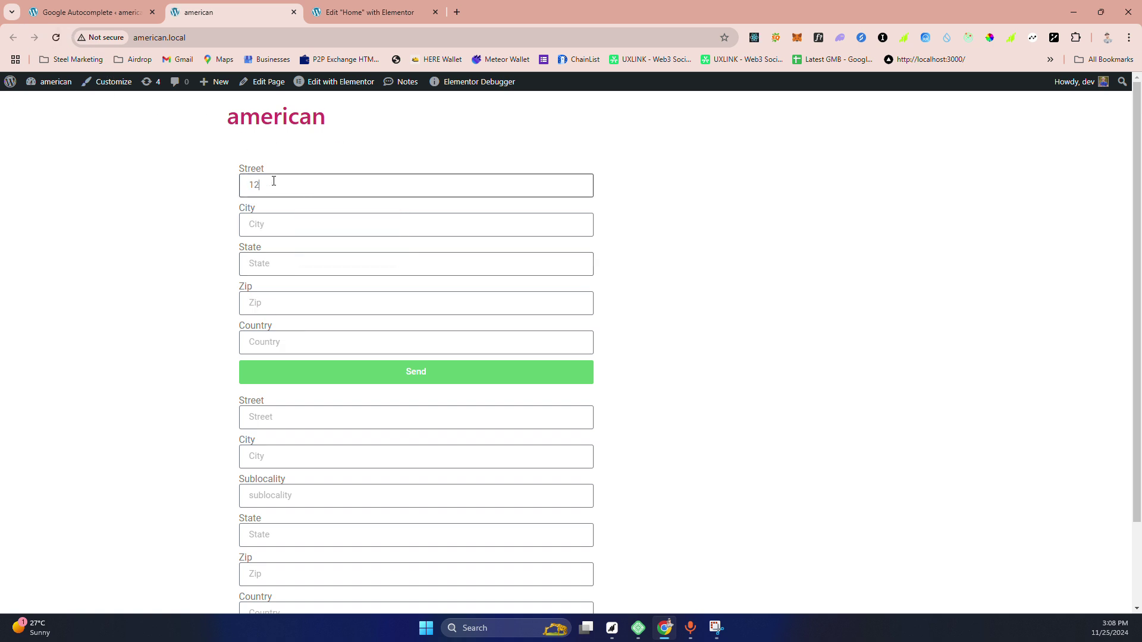
pyautogui.click(264, 206)
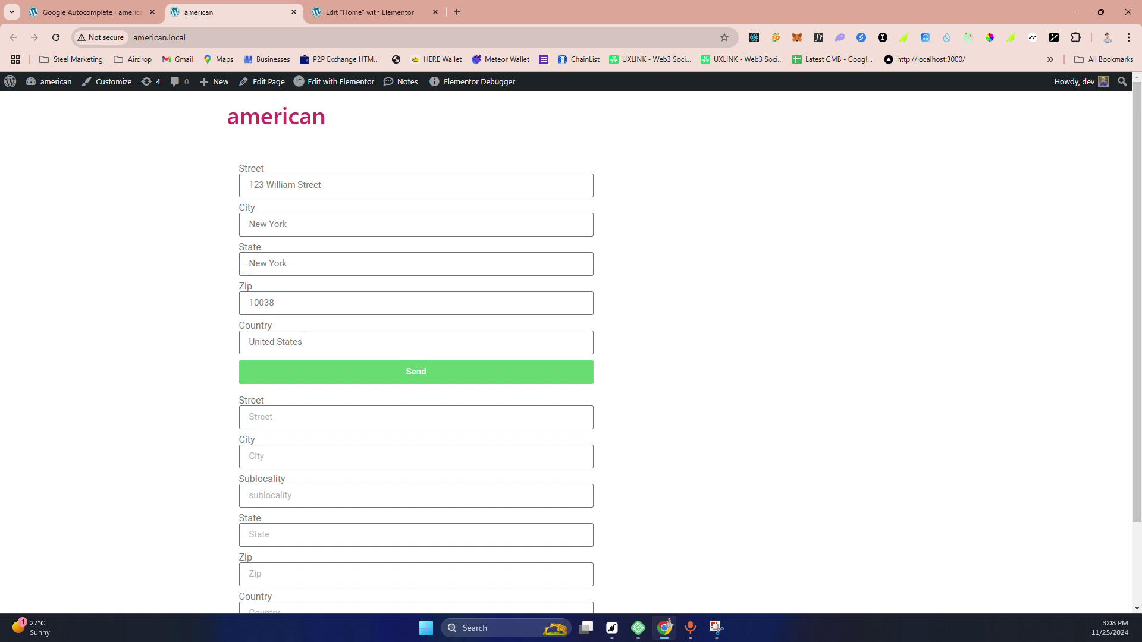
# Replace the street with 15 and pick 1515 Holcombe Boulevard, filling Texas in full.
pyautogui.moveTo(246, 267); pyautogui.dragTo(384, 273)
pyautogui.click(184, 235)
pyautogui.click(377, 179)
pyautogui.moveTo(378, 178); pyautogui.dragTo(94, 164)
pyautogui.write('1')
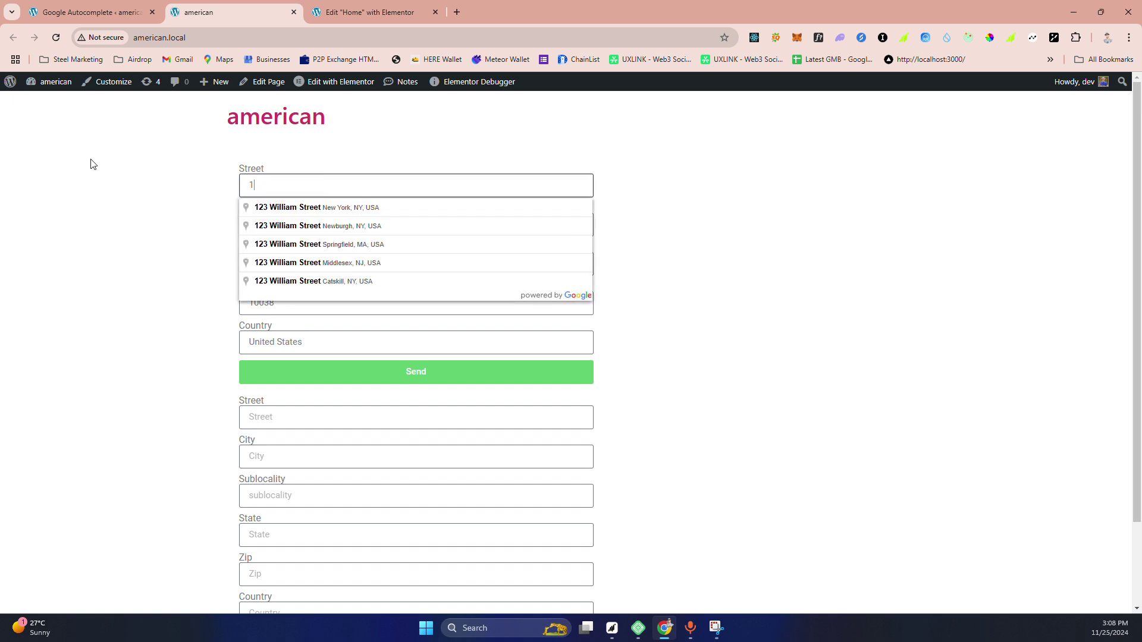
pyautogui.write('5')
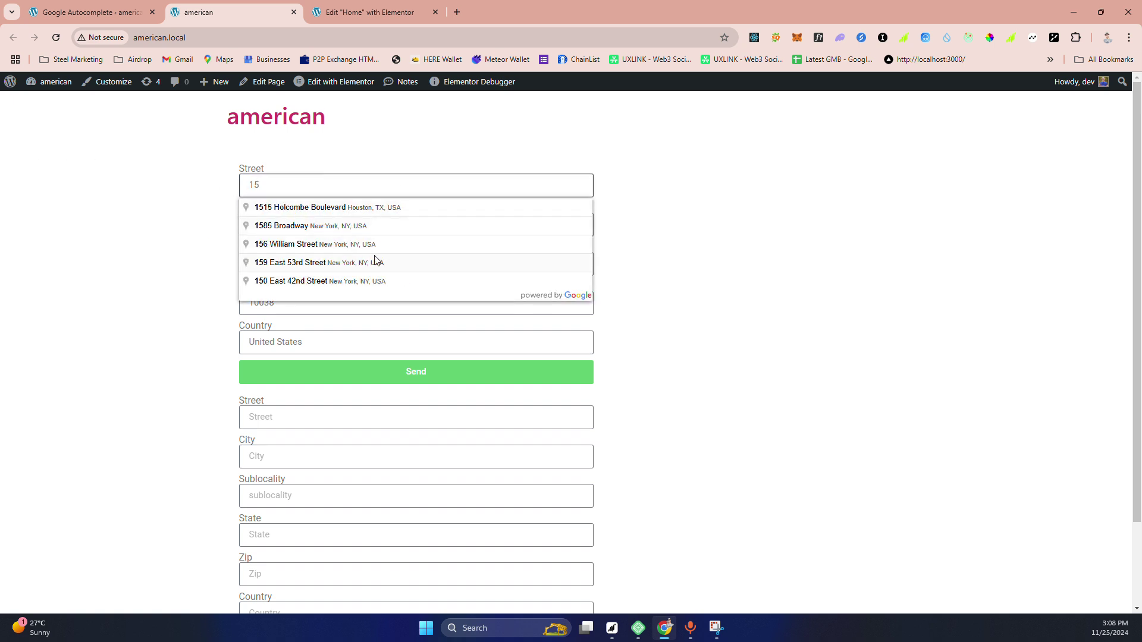
pyautogui.click(380, 213)
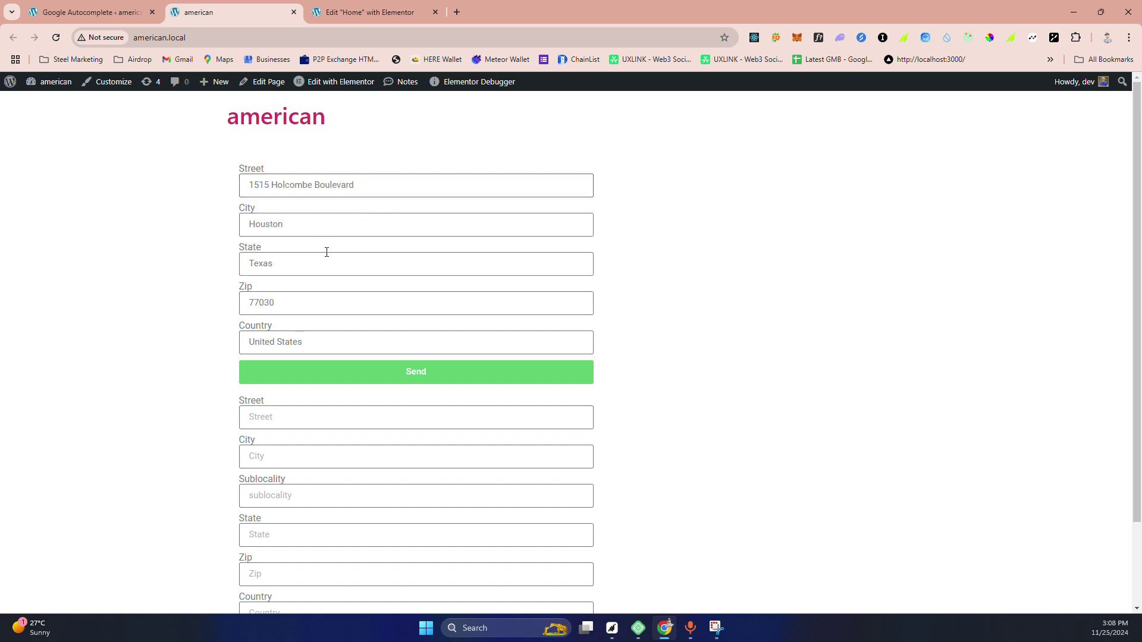
# Enable Show Map in the test configuration and save it.
pyautogui.click(90, 12)
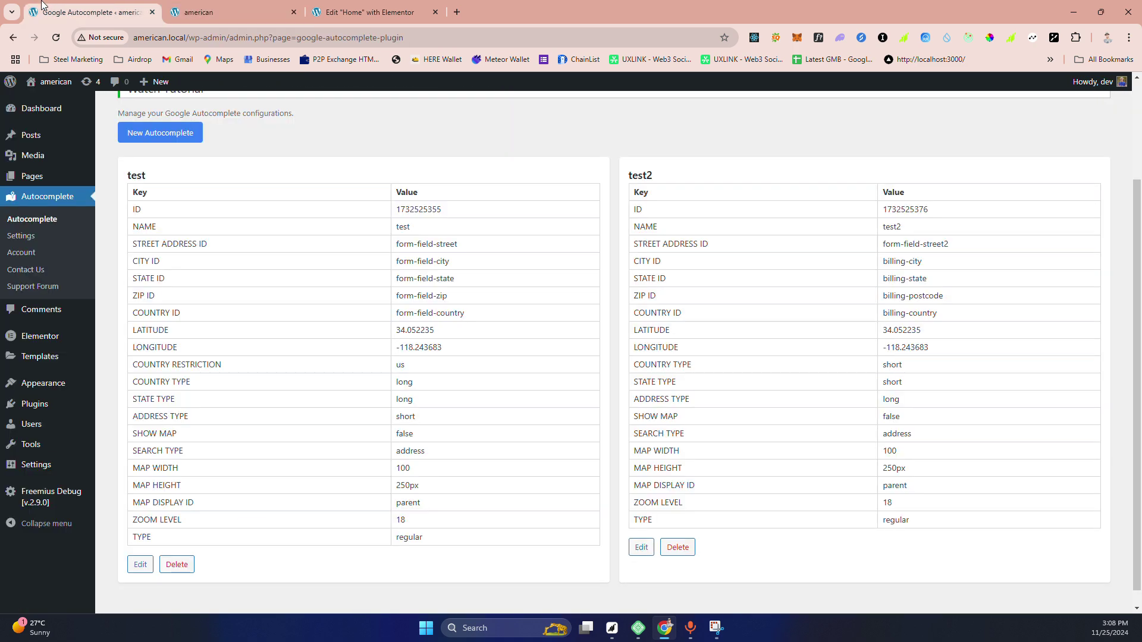
pyautogui.scroll(-1, 357, 307)
pyautogui.click(140, 547)
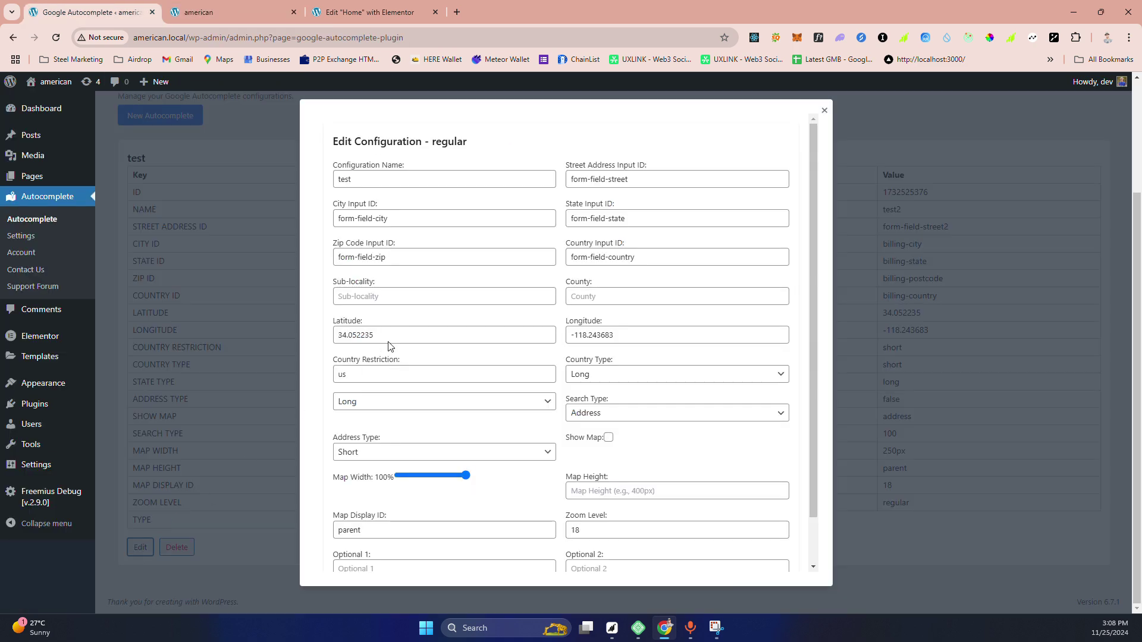
pyautogui.scroll(-1, 503, 327)
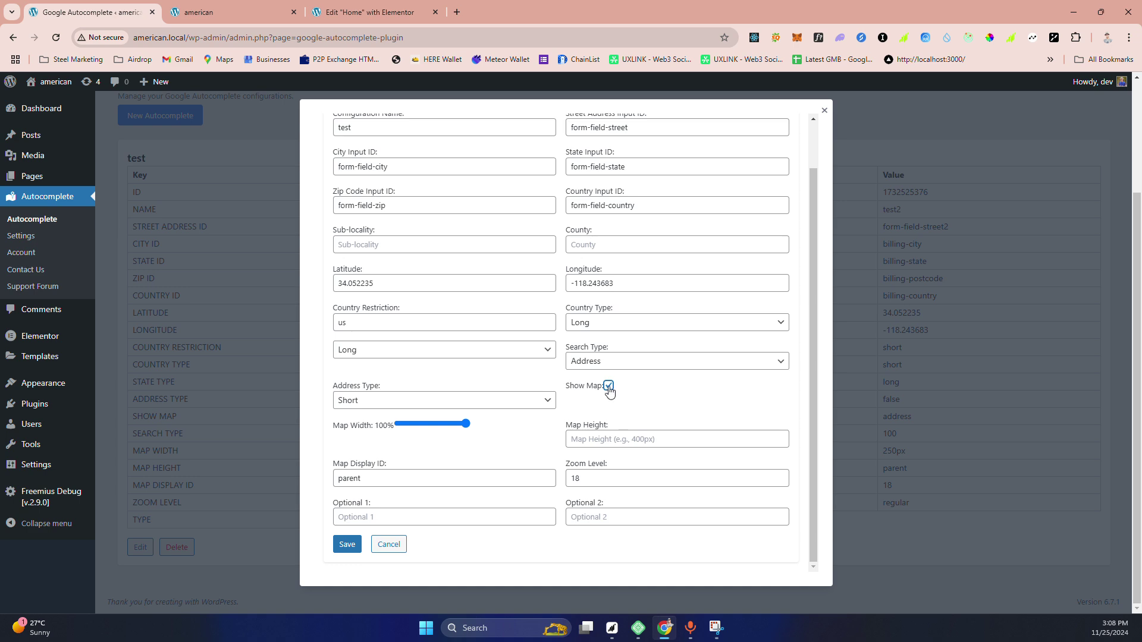
pyautogui.click(347, 545)
# Reload the front end and choose 12000 East Skelly Drive, Tulsa from the Street suggestions.
pyautogui.click(230, 16)
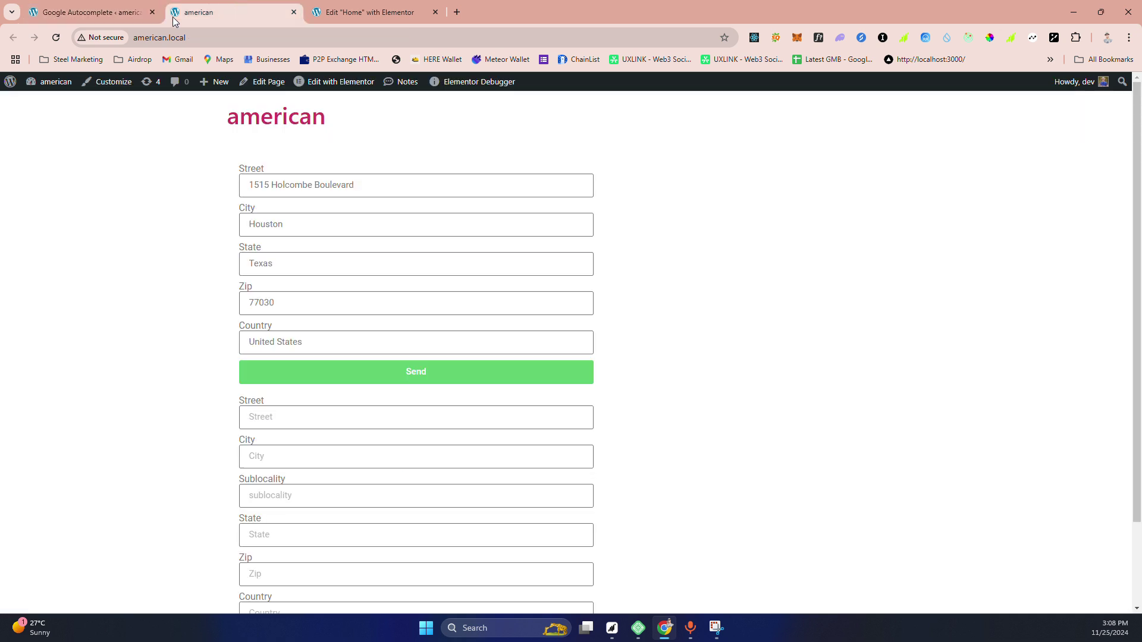
pyautogui.click(56, 37)
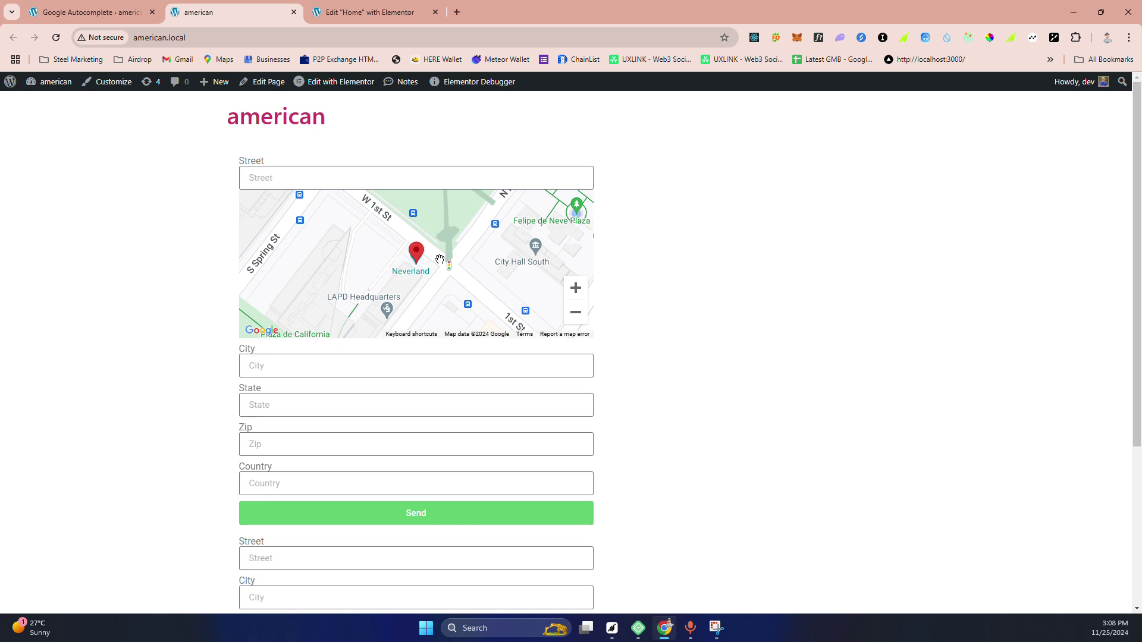
pyautogui.click(268, 171)
pyautogui.write('12')
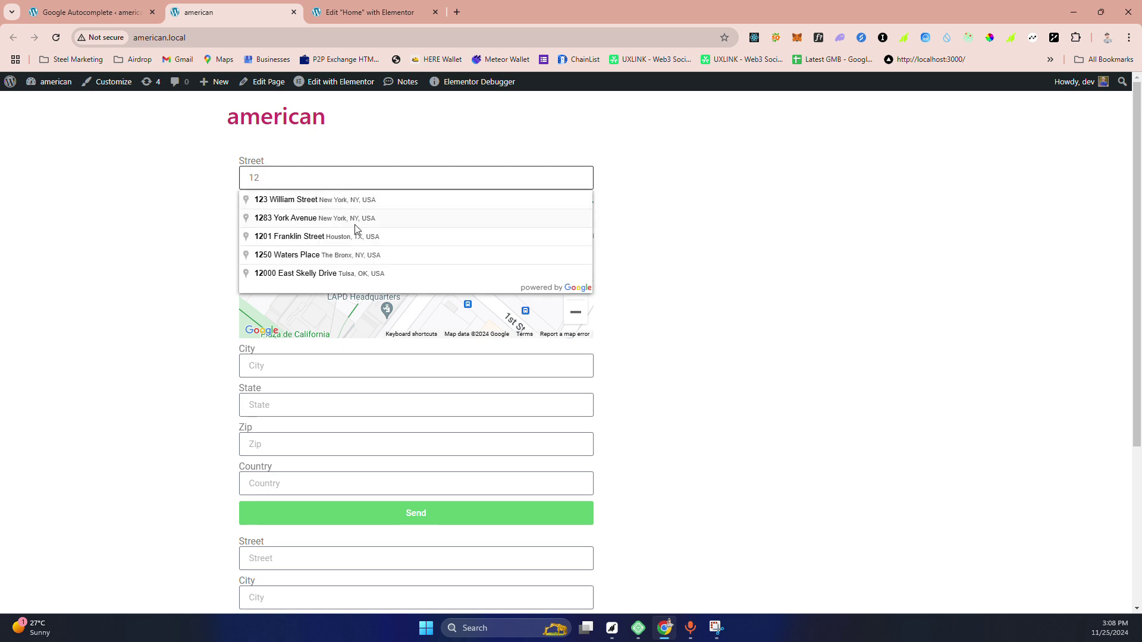
pyautogui.click(374, 275)
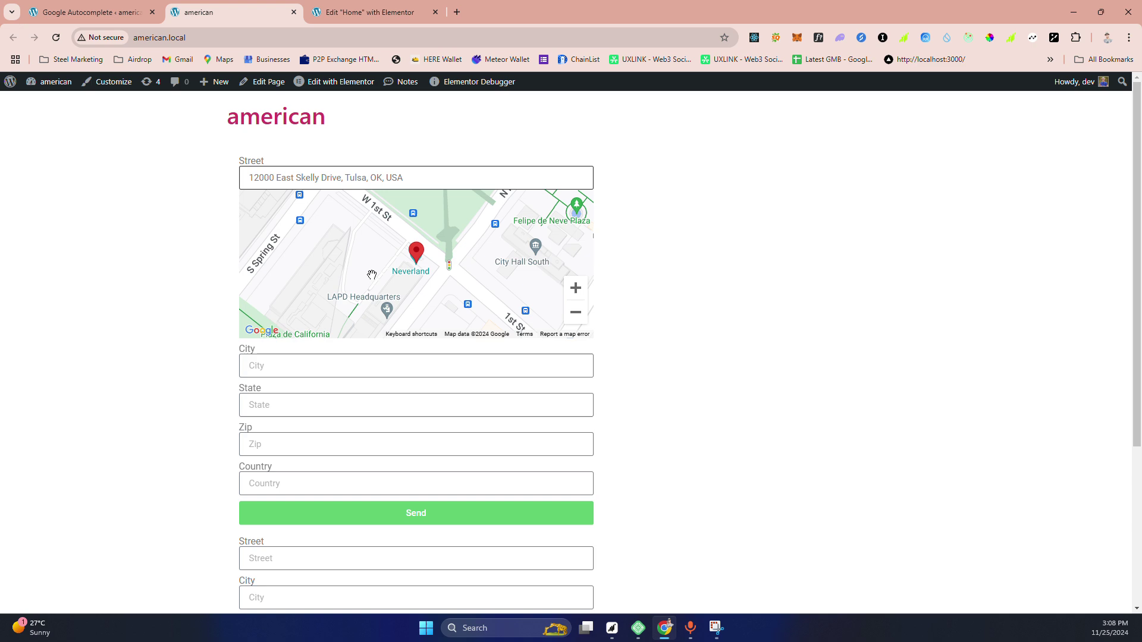
pyautogui.moveTo(411, 254); pyautogui.dragTo(412, 254)
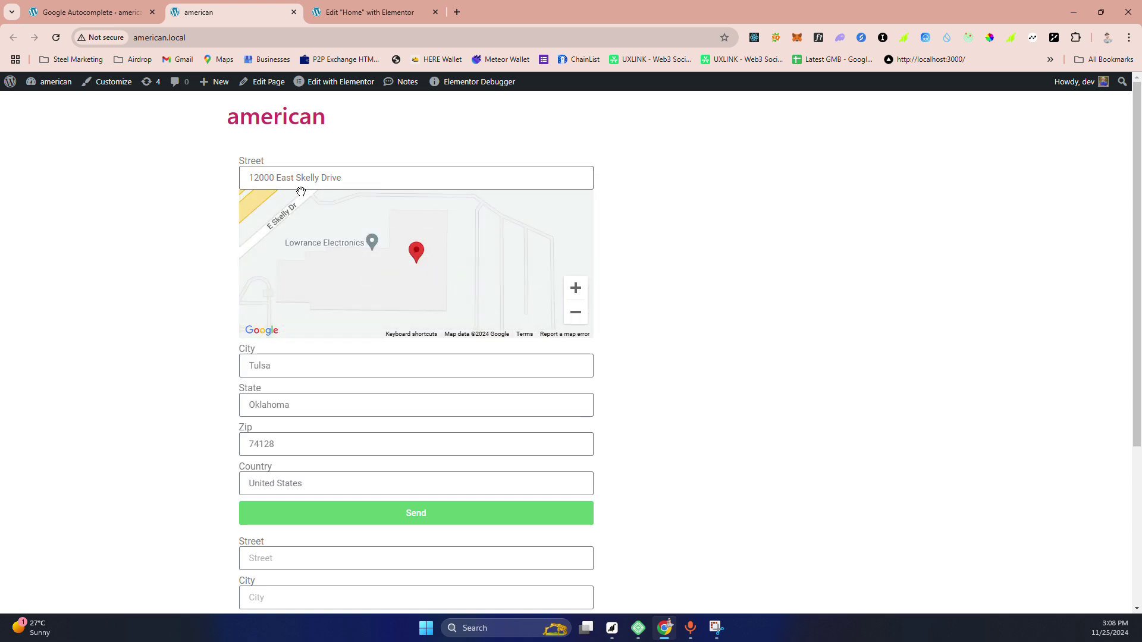
pyautogui.click(89, 8)
# Set the test configuration's Address Type to Long and save.
pyautogui.click(215, 4)
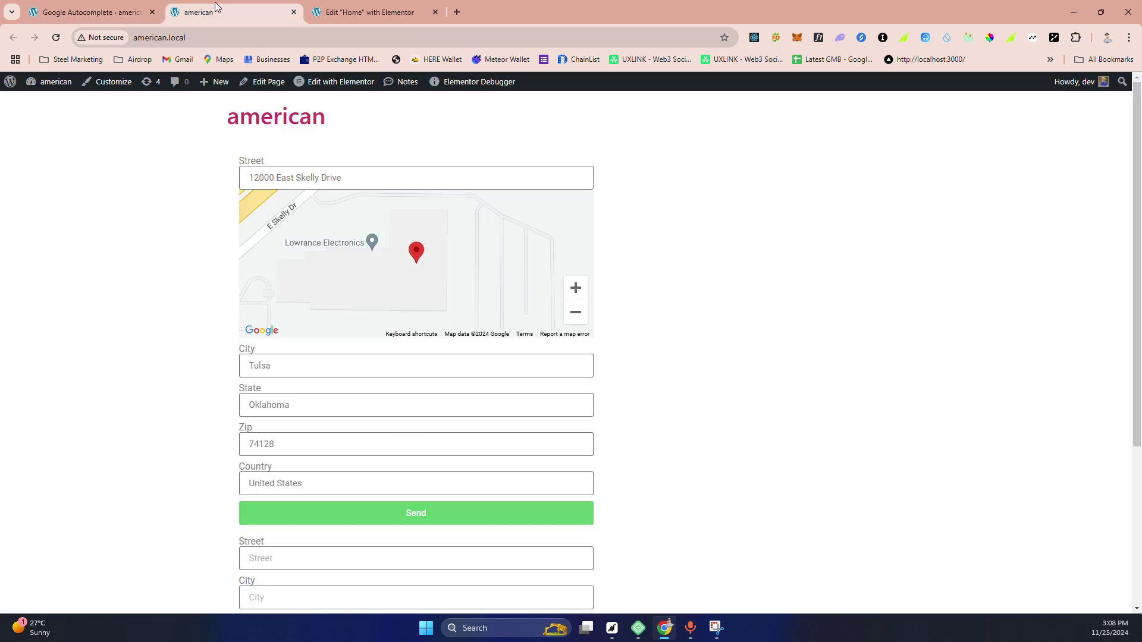
pyautogui.click(95, 7)
pyautogui.click(140, 547)
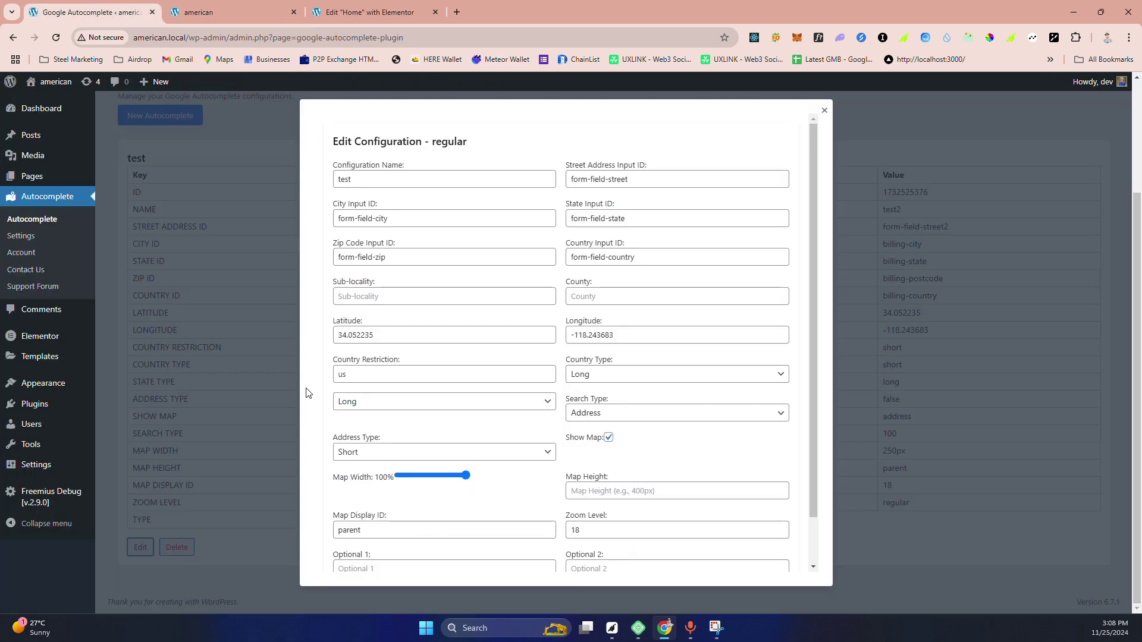
pyautogui.scroll(-1, 391, 490)
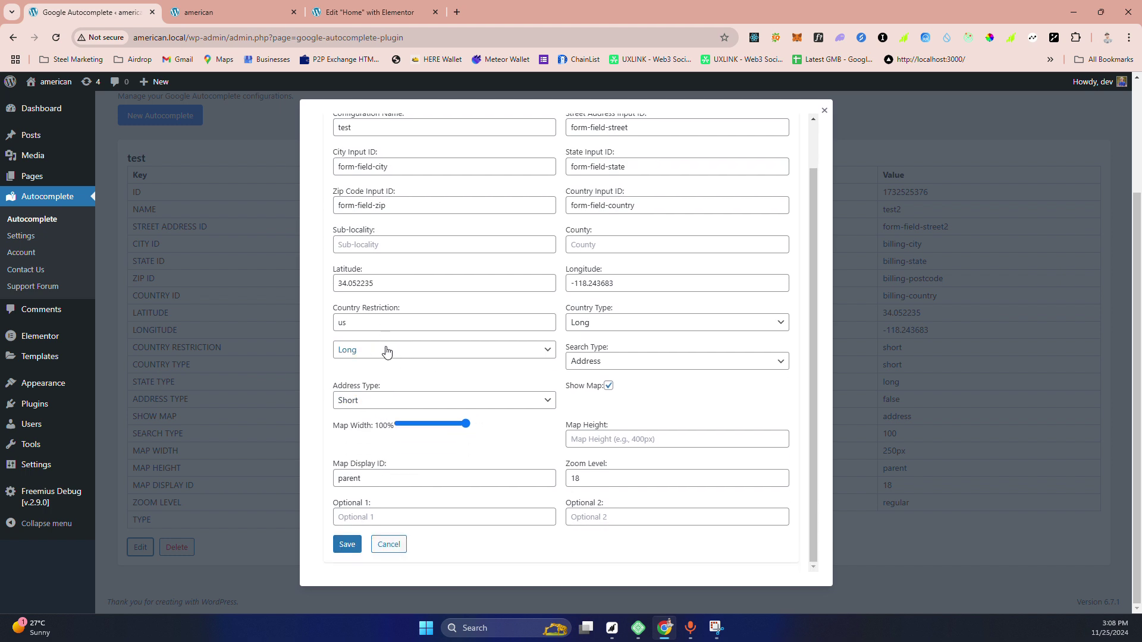
pyautogui.click(383, 406)
pyautogui.click(381, 408)
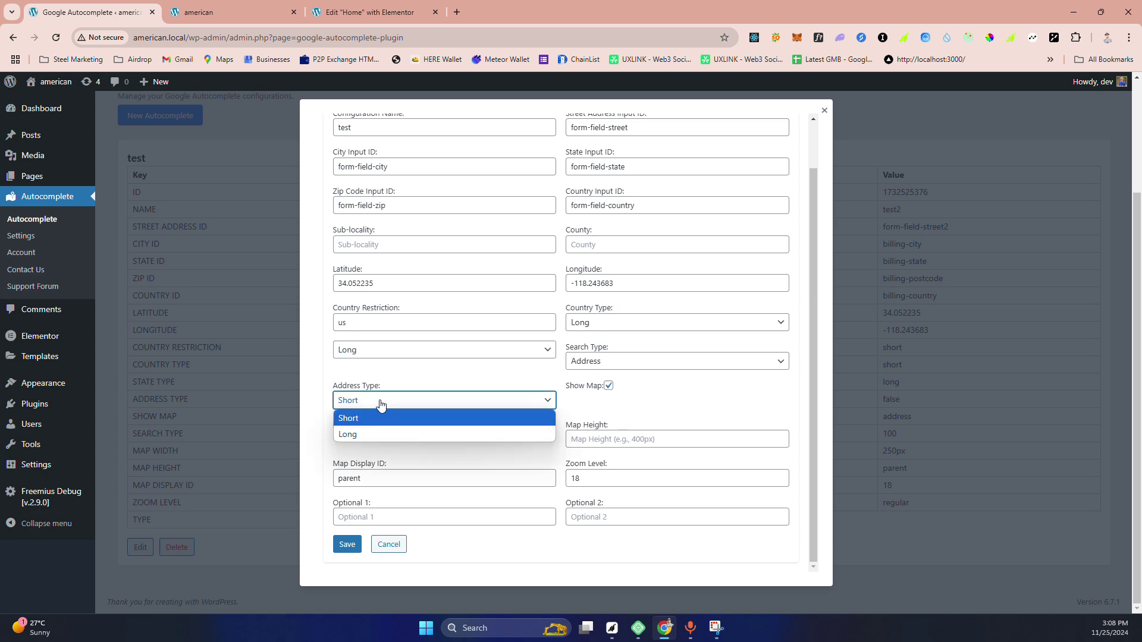
pyautogui.click(359, 435)
pyautogui.click(347, 544)
# Reload the front end and pick the 123 William St suggestion.
pyautogui.click(214, 11)
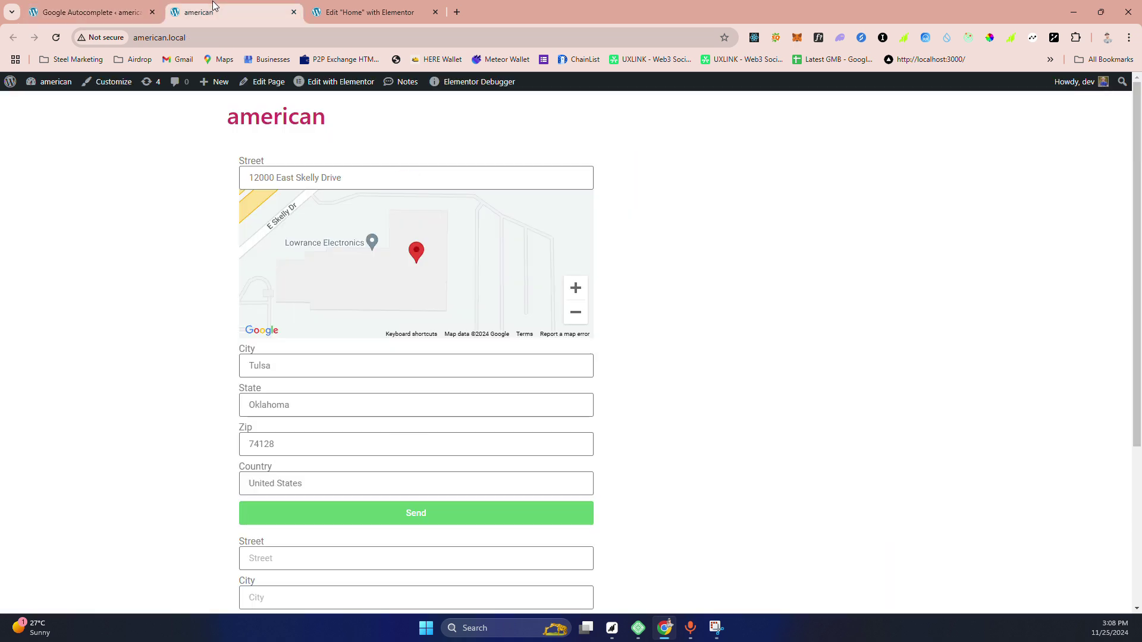
pyautogui.click(56, 38)
pyautogui.click(295, 180)
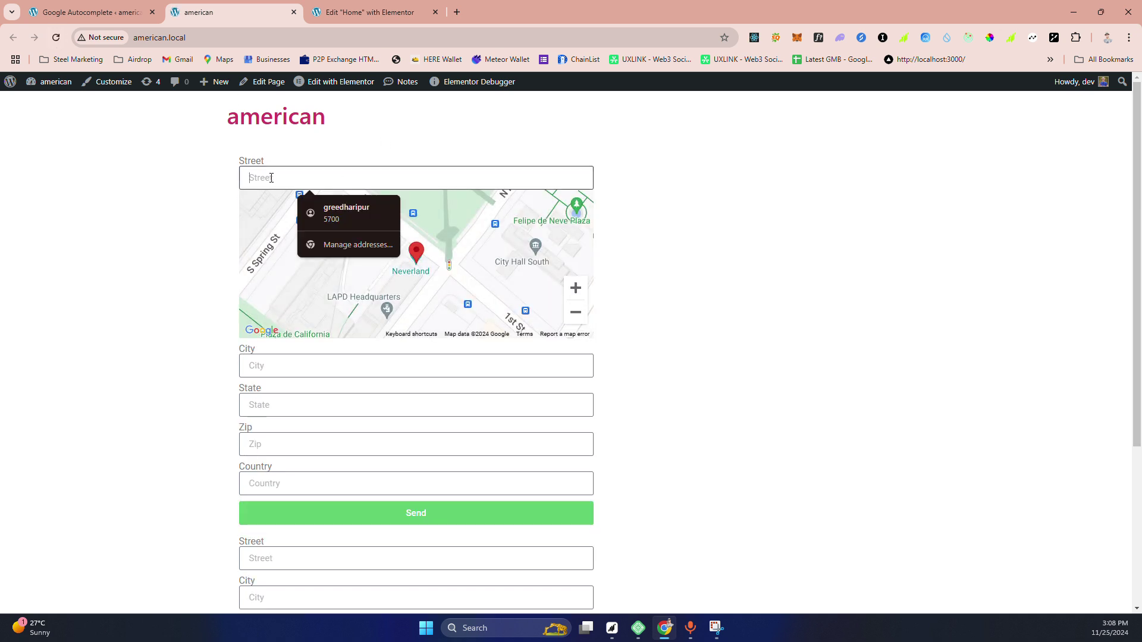
pyautogui.write('12')
pyautogui.click(332, 207)
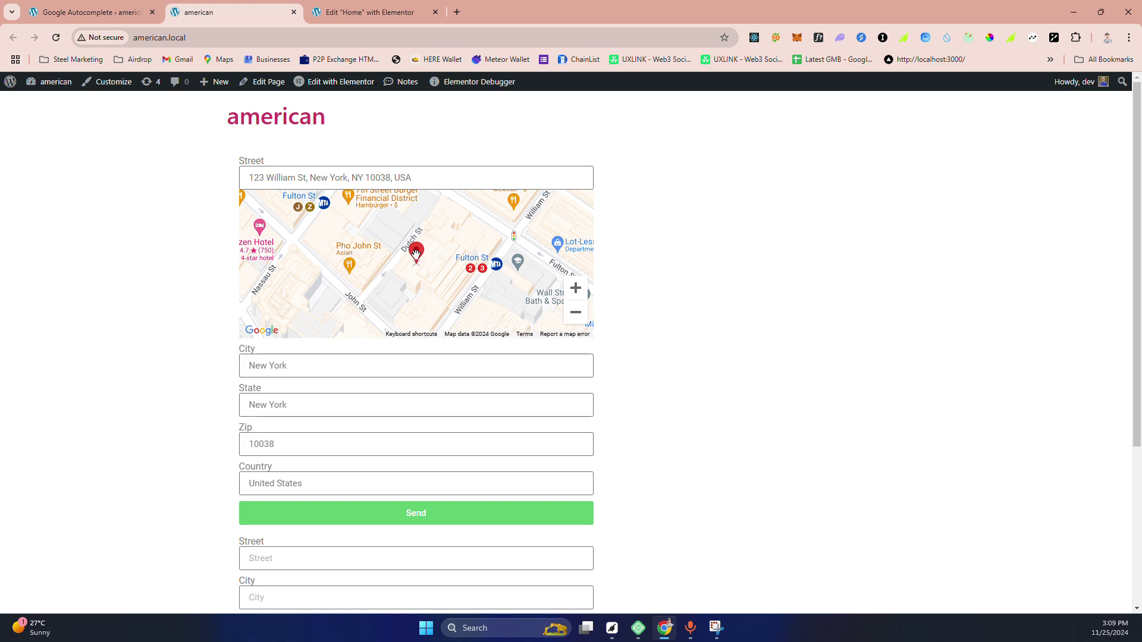
# Drag the map marker to Nassau St, zoom out twice, and move it to Jersey City.
pyautogui.moveTo(416, 253); pyautogui.dragTo(296, 287)
pyautogui.click(576, 314)
pyautogui.click(576, 314)
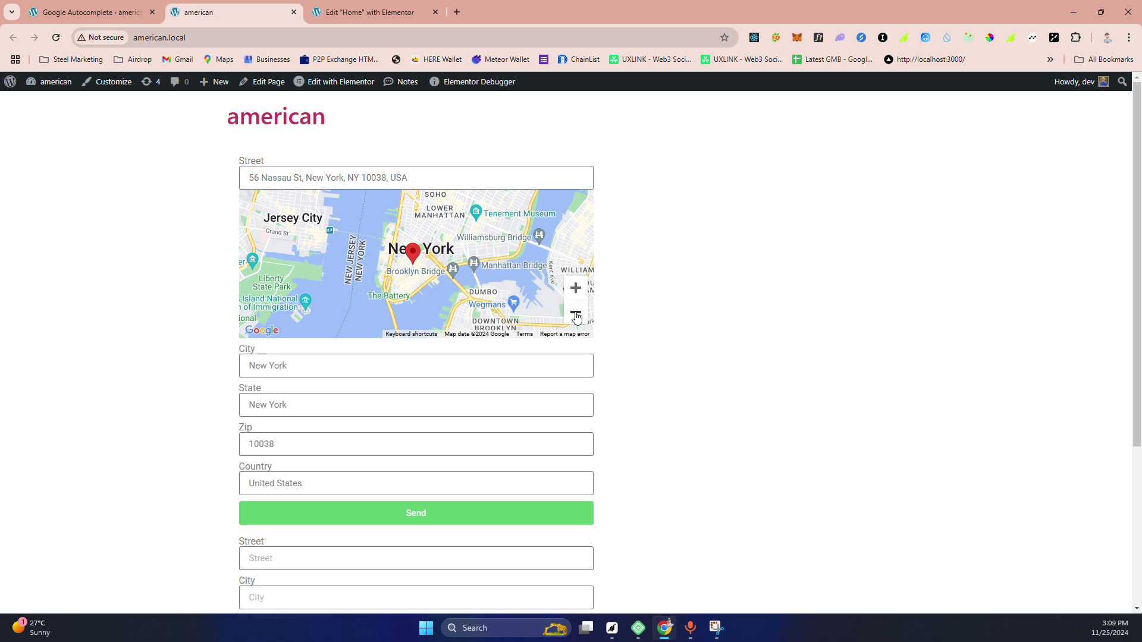
pyautogui.moveTo(413, 256)
pyautogui.mouseDown()
pyautogui.moveTo(292, 214)
pyautogui.moveTo(277, 230)
pyautogui.mouseUp()
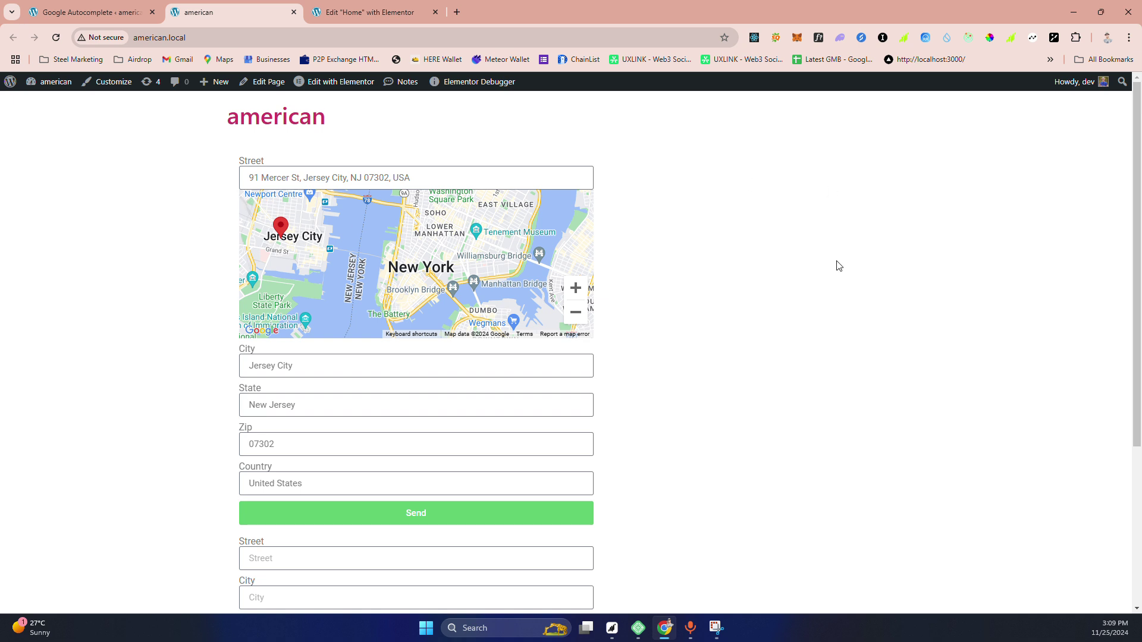
pyautogui.click(366, 12)
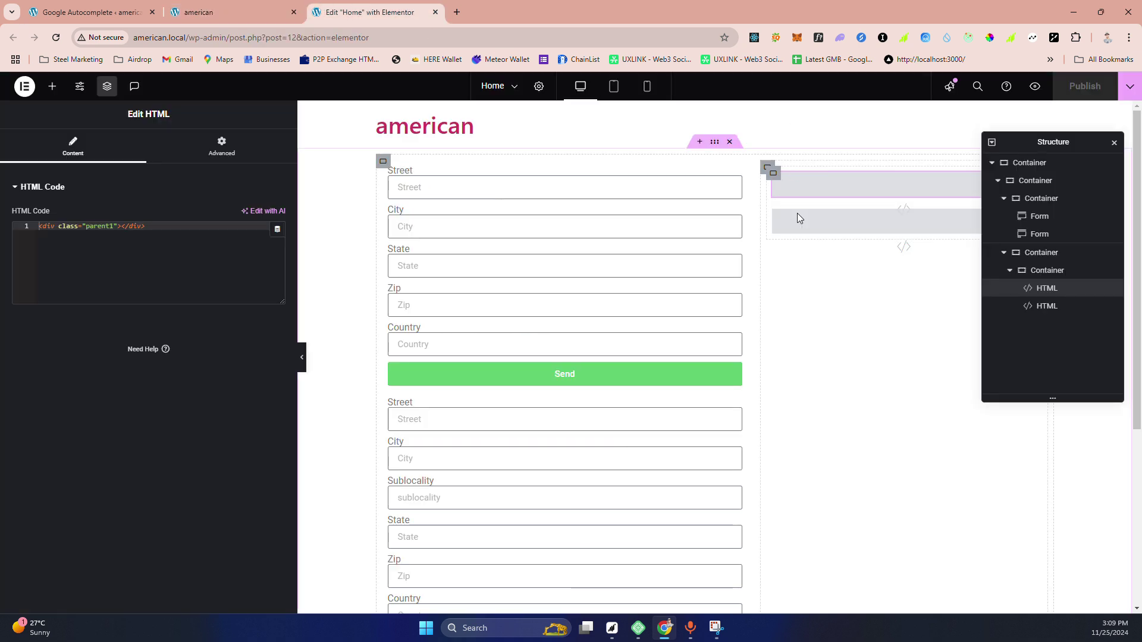
# Copy the parent1 class from the HTML widget and enter it as the test configuration's Map Display ID.
pyautogui.doubleClick(101, 230)
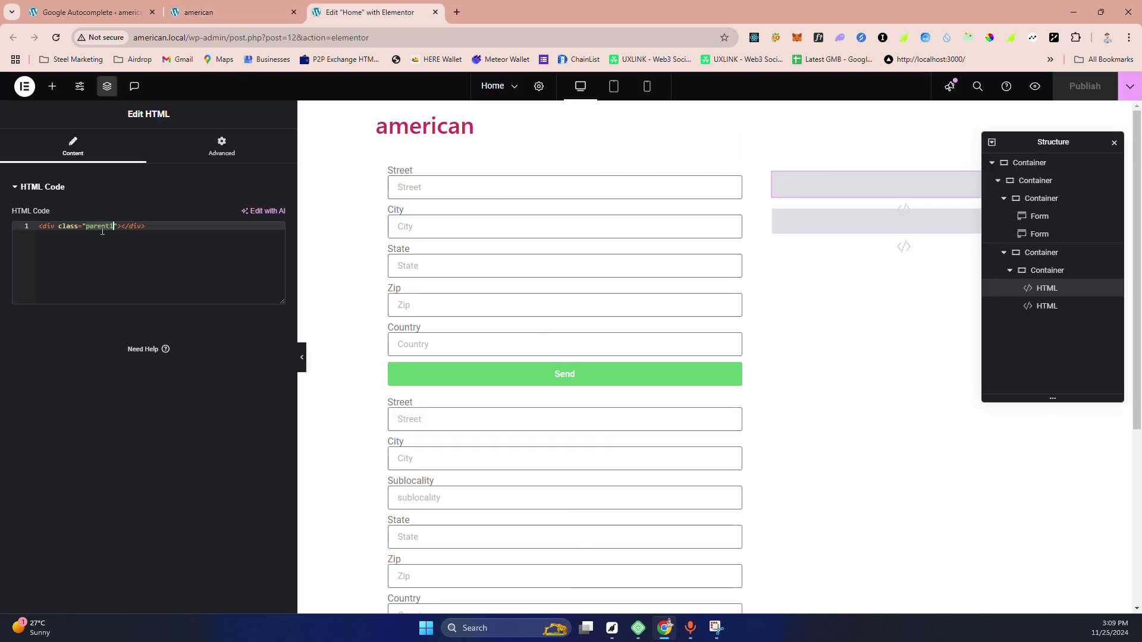
pyautogui.click(222, 11)
pyautogui.click(112, 10)
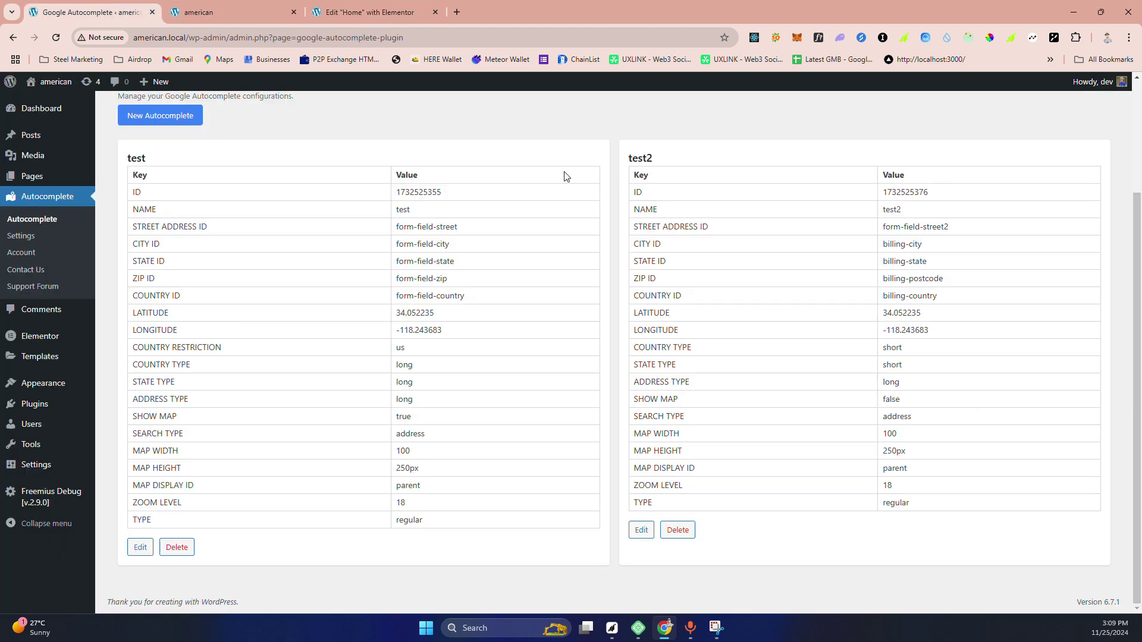
pyautogui.click(141, 548)
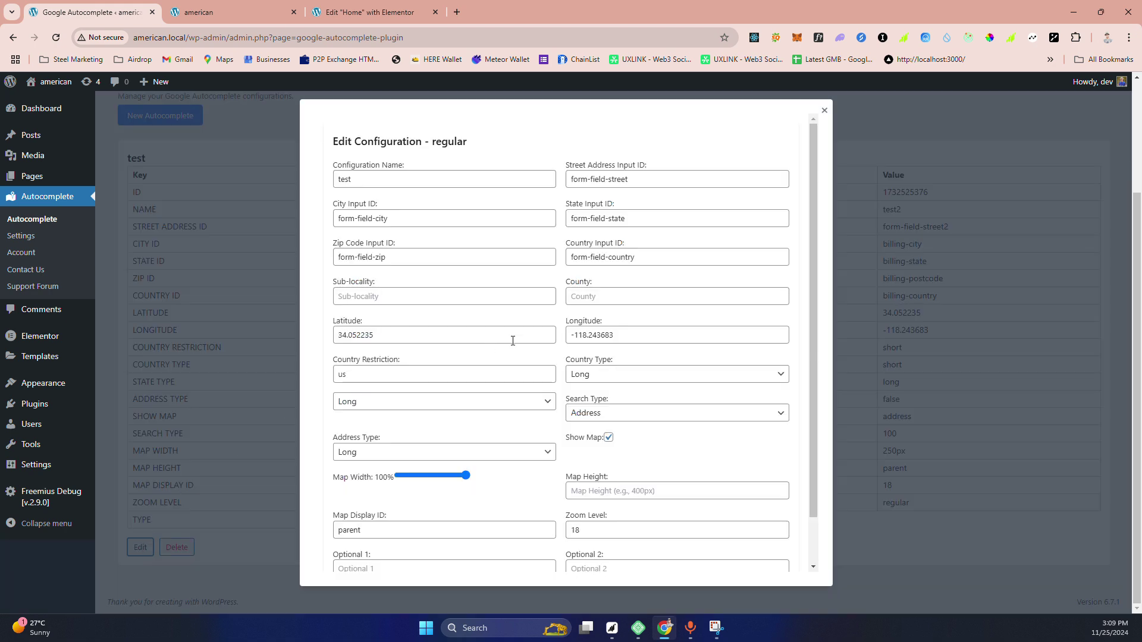
pyautogui.scroll(-1, 580, 375)
pyautogui.click(369, 479)
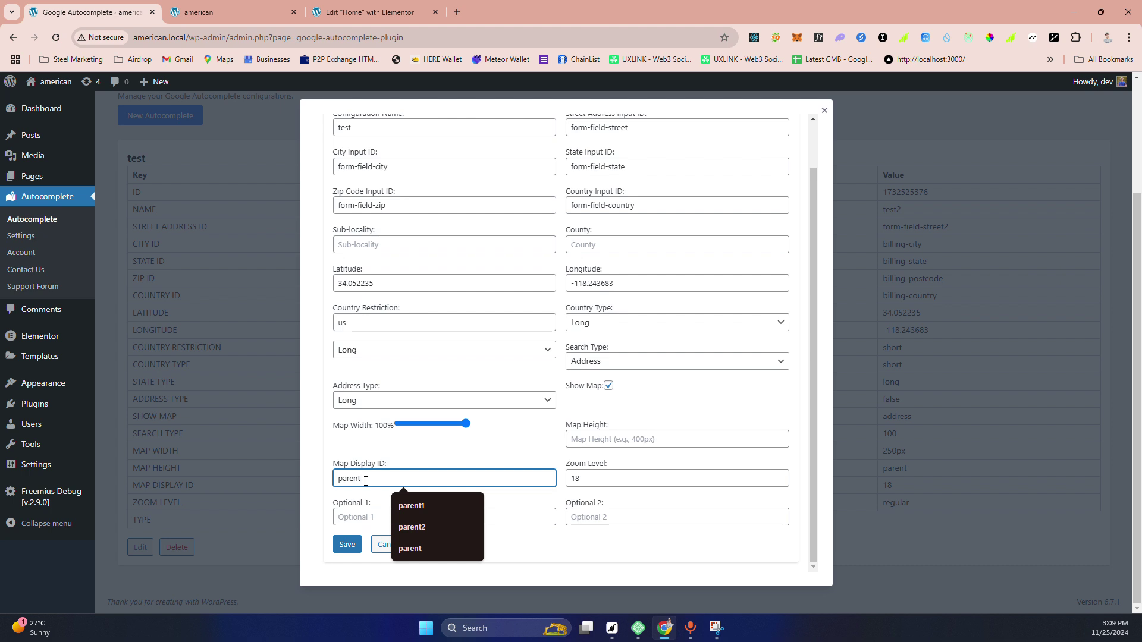
pyautogui.click(357, 7)
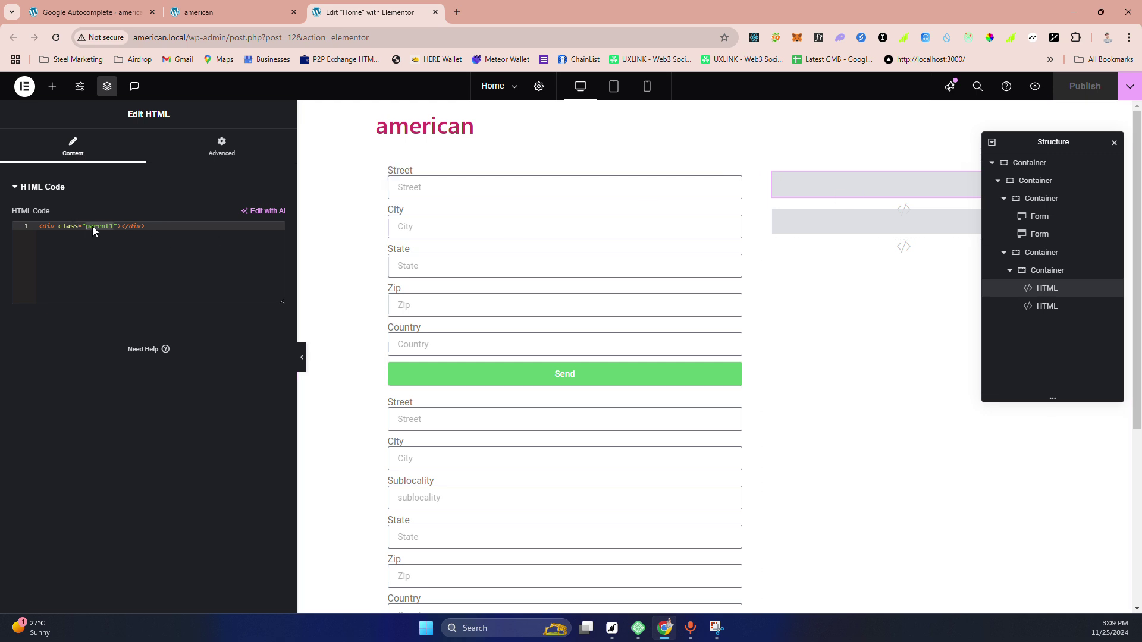
pyautogui.click(89, 12)
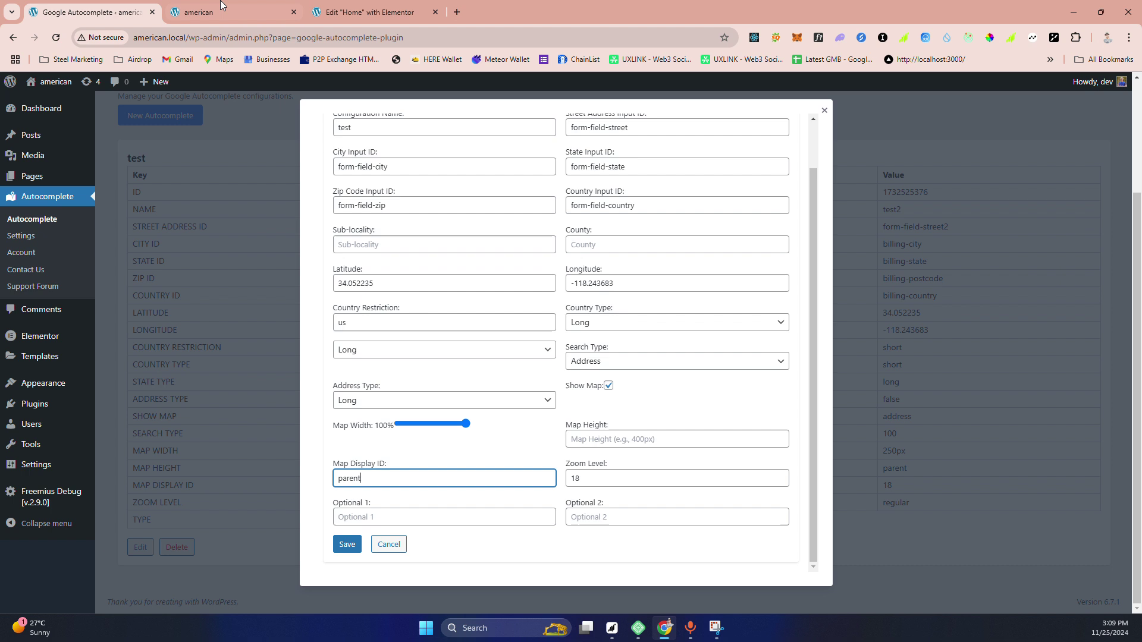
pyautogui.click(367, 476)
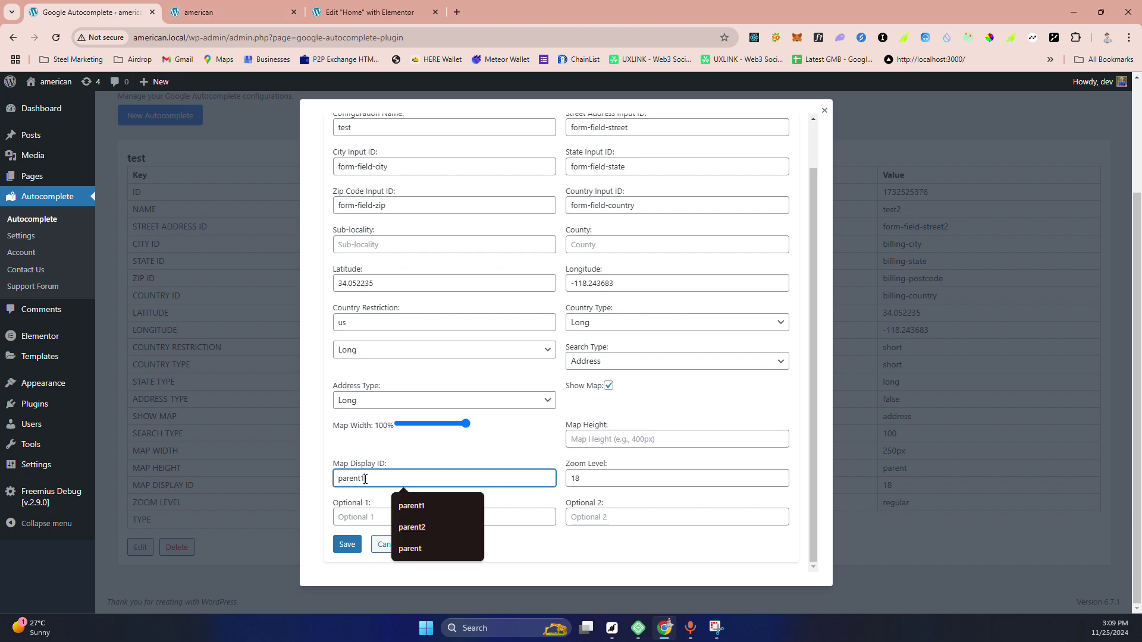
pyautogui.click(365, 479)
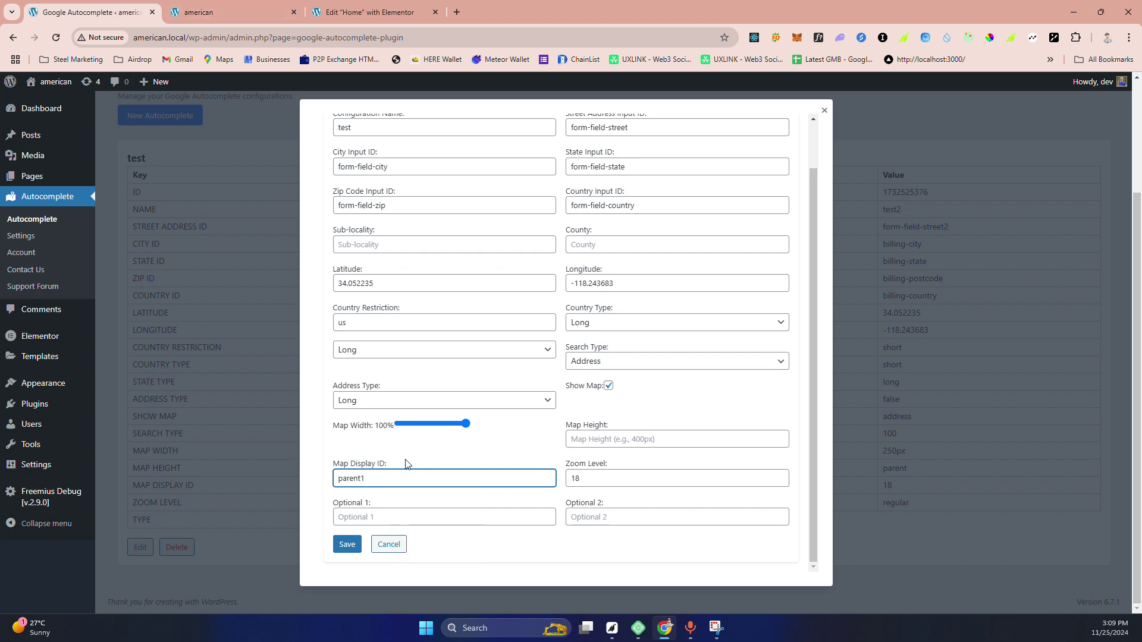
# Leave Zoom Level at 18 and save the test configuration.
pyautogui.press('Tab')
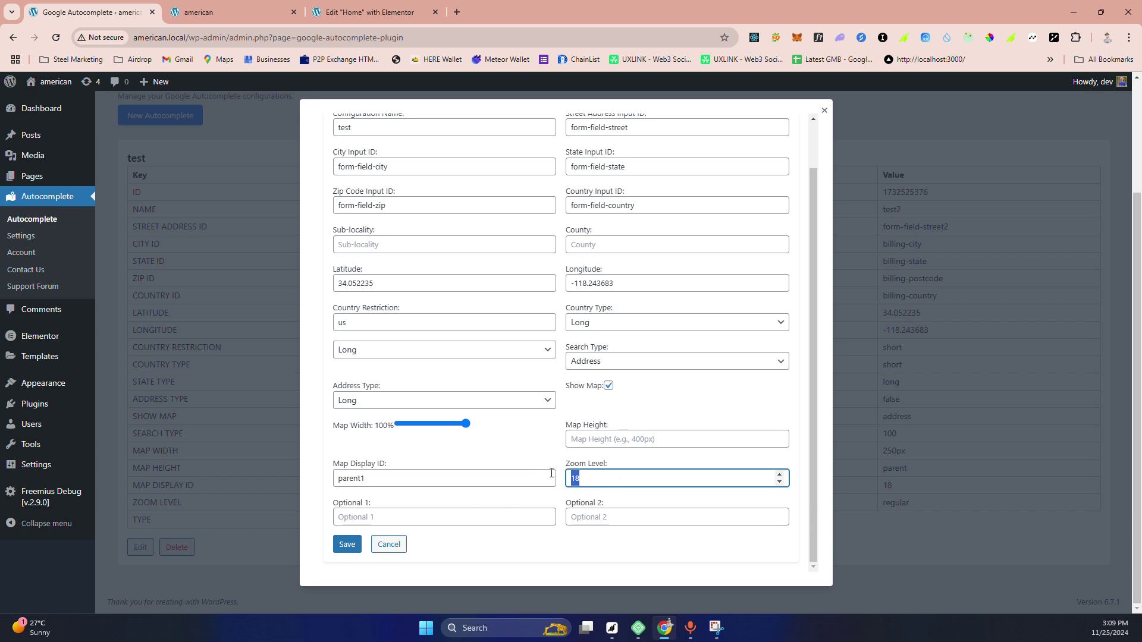
pyautogui.click(584, 479)
pyautogui.moveTo(584, 478); pyautogui.dragTo(551, 477)
pyautogui.click(607, 498)
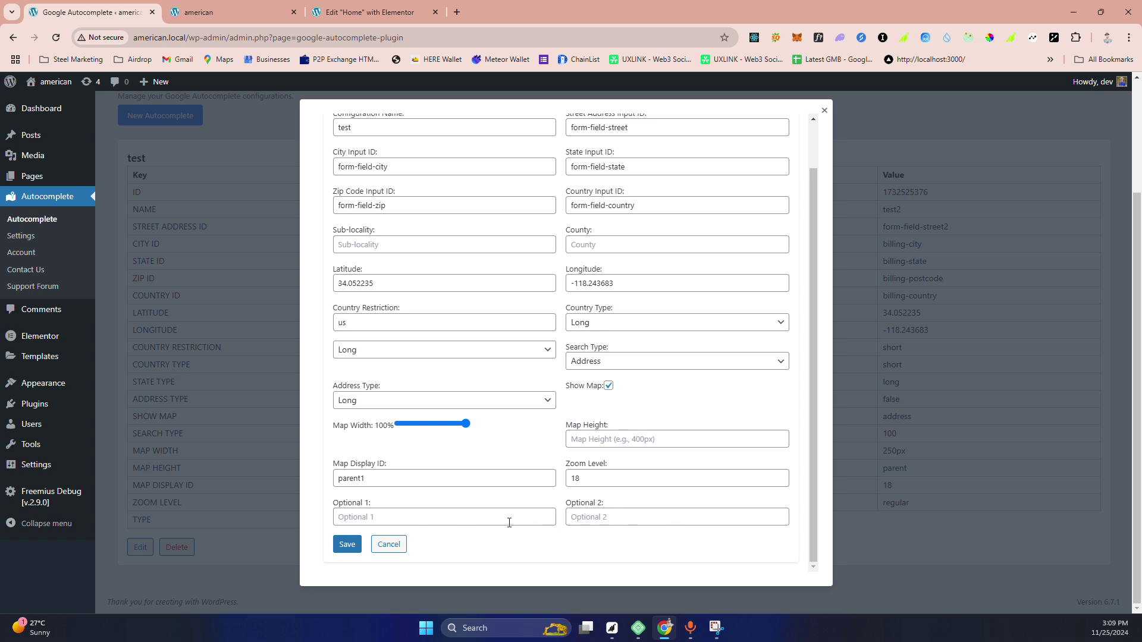
pyautogui.click(348, 544)
# Reload the front end, then enable Show Map for test2 and save.
pyautogui.click(179, 13)
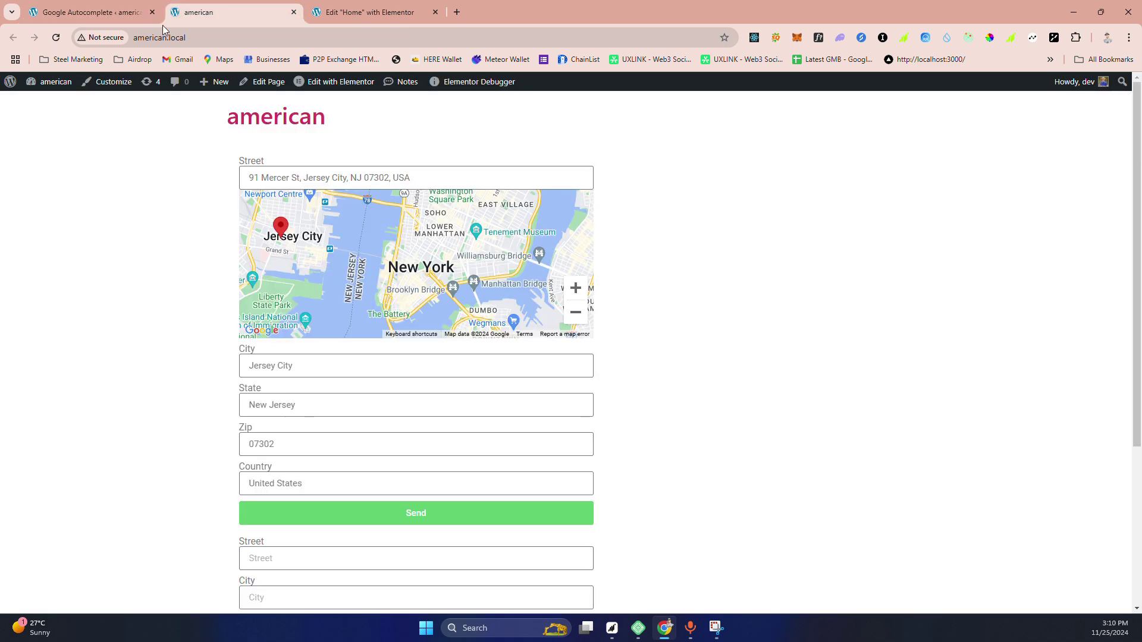
pyautogui.click(57, 37)
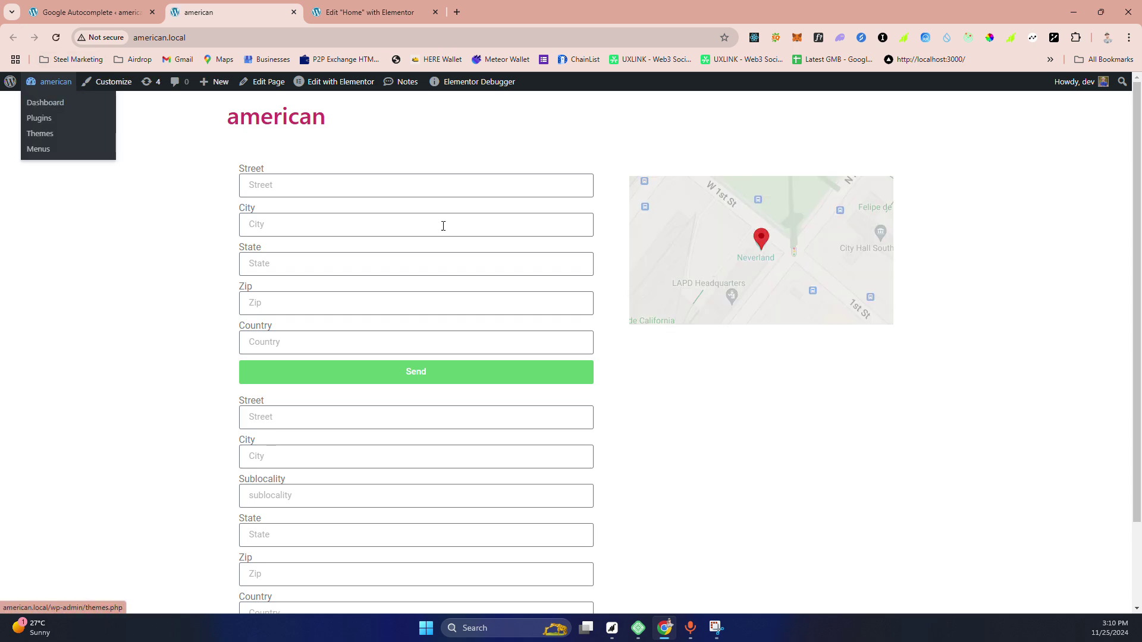
pyautogui.click(68, 7)
pyautogui.click(643, 530)
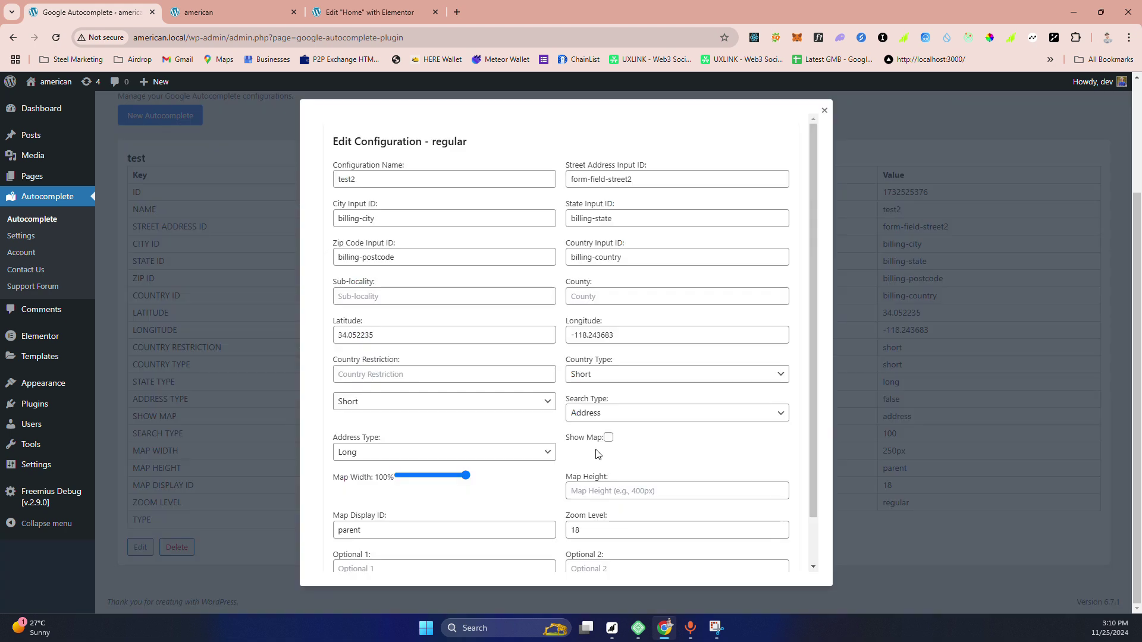
pyautogui.click(609, 439)
pyautogui.scroll(-2, 571, 458)
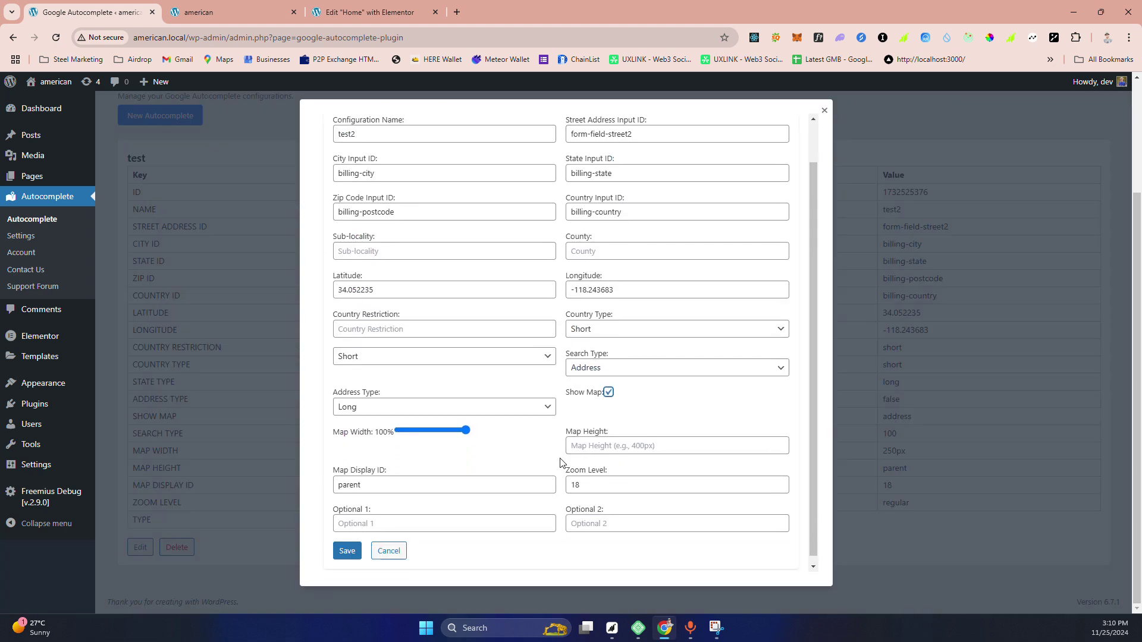
pyautogui.click(348, 545)
# Check the front end, then reopen test2 and edit its Map Display ID.
pyautogui.click(232, 12)
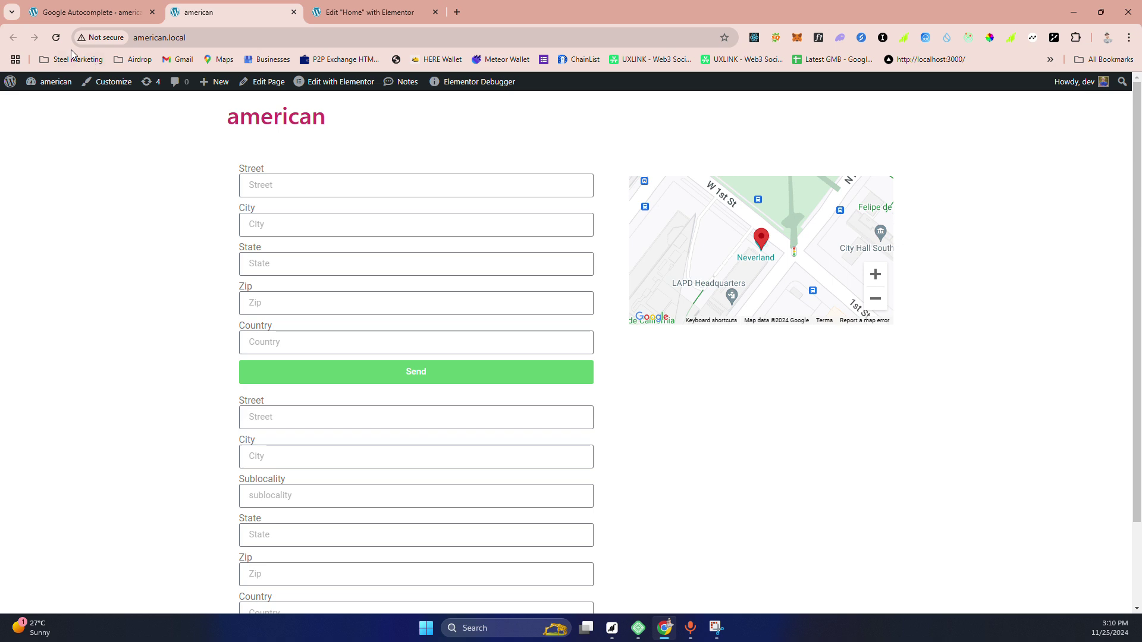
pyautogui.scroll(-2, 461, 201)
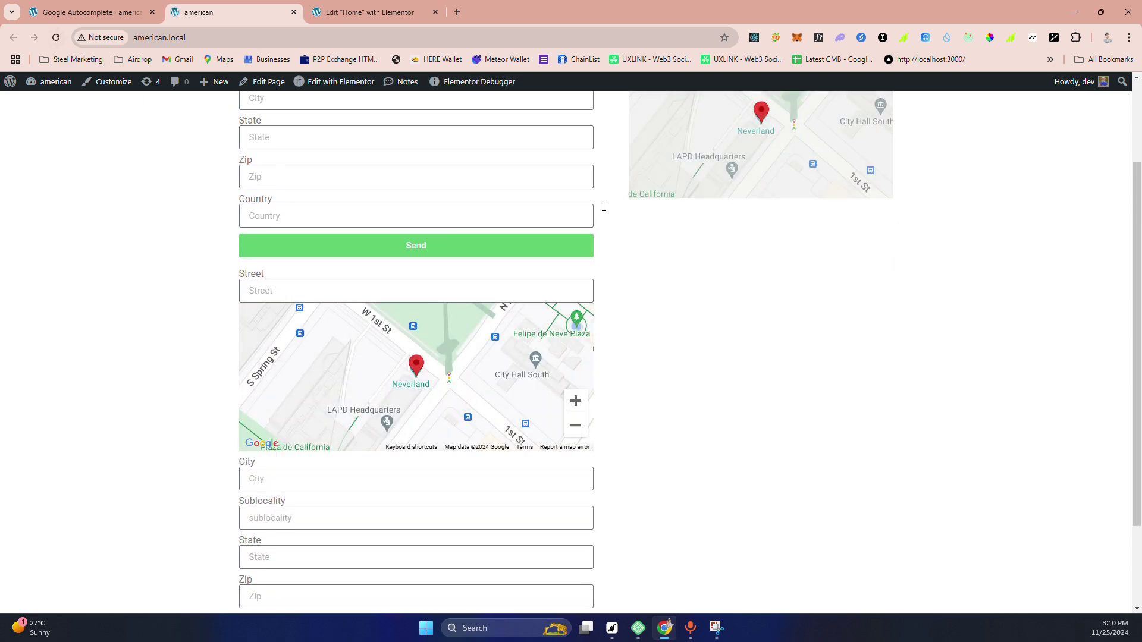
pyautogui.click(117, 13)
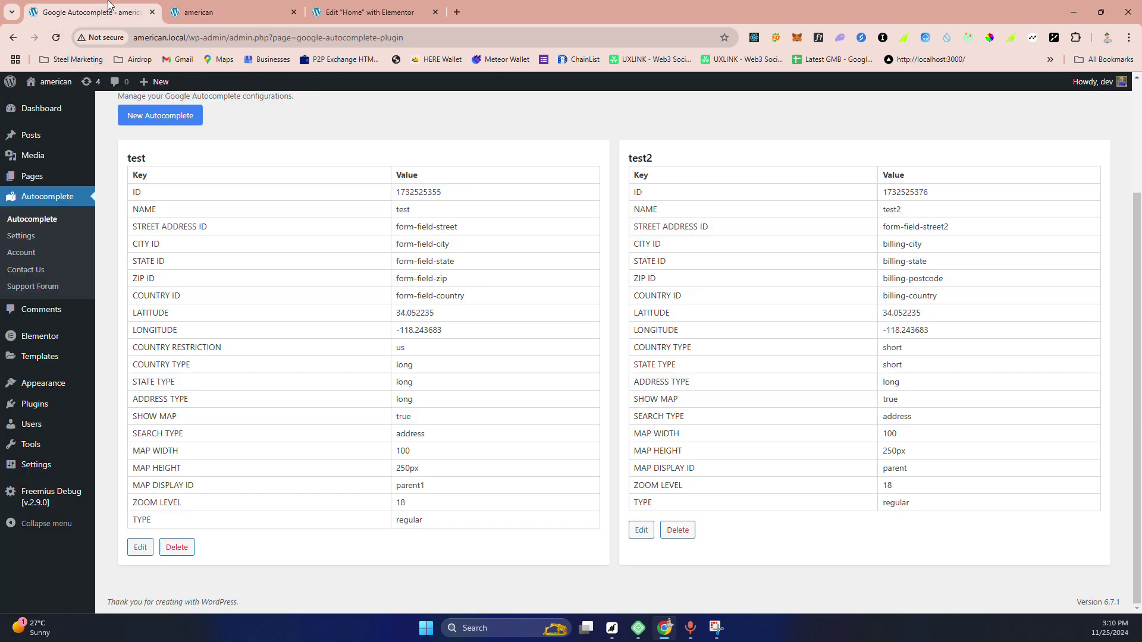
pyautogui.click(639, 531)
pyautogui.scroll(-2, 388, 477)
pyautogui.click(382, 478)
# Change test2's Map Display ID to parent2, save, and reload the front end.
pyautogui.write('2')
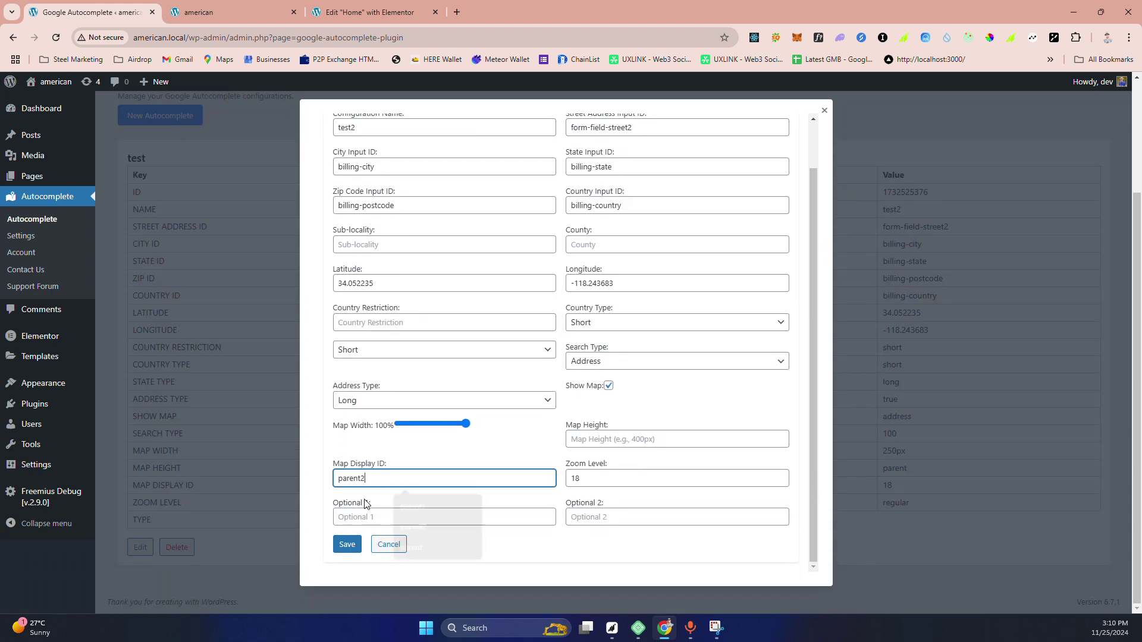
pyautogui.click(347, 546)
pyautogui.click(232, 12)
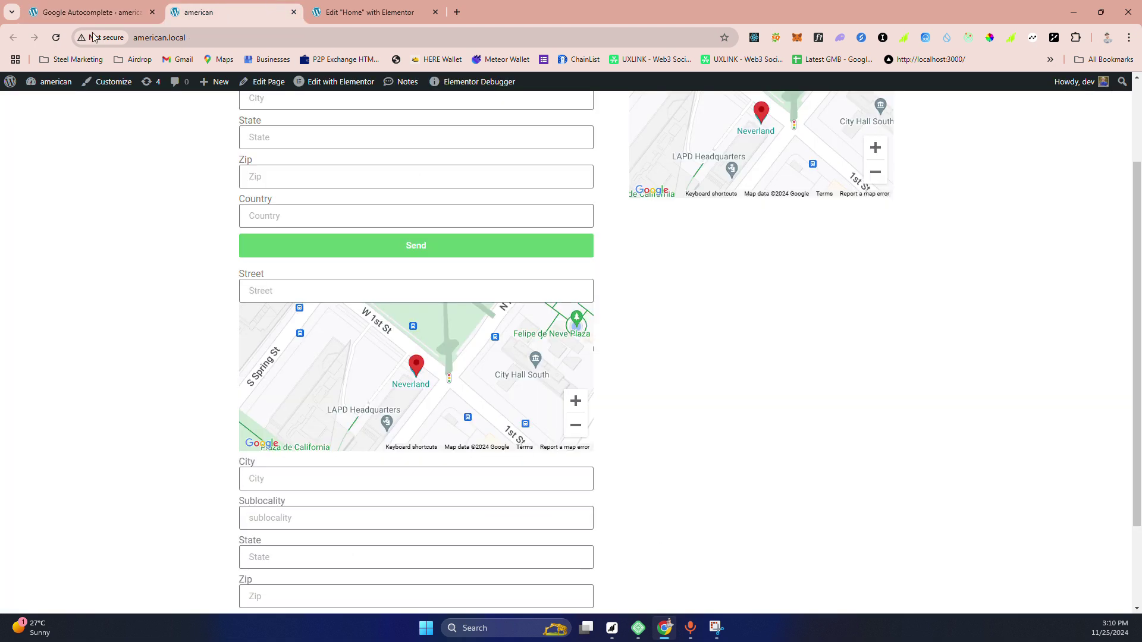
pyautogui.click(54, 38)
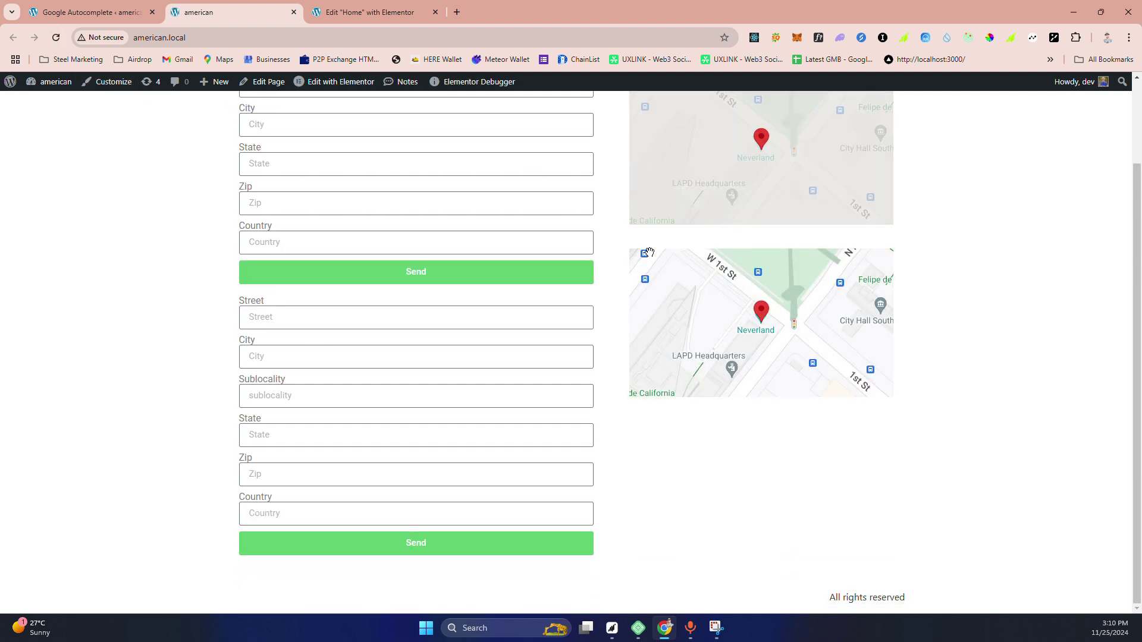
# In the lower form, pick a Jodhpur suggestion, then replace it with 4K Chowrangi Karachi.
pyautogui.click(297, 316)
pyautogui.write('12')
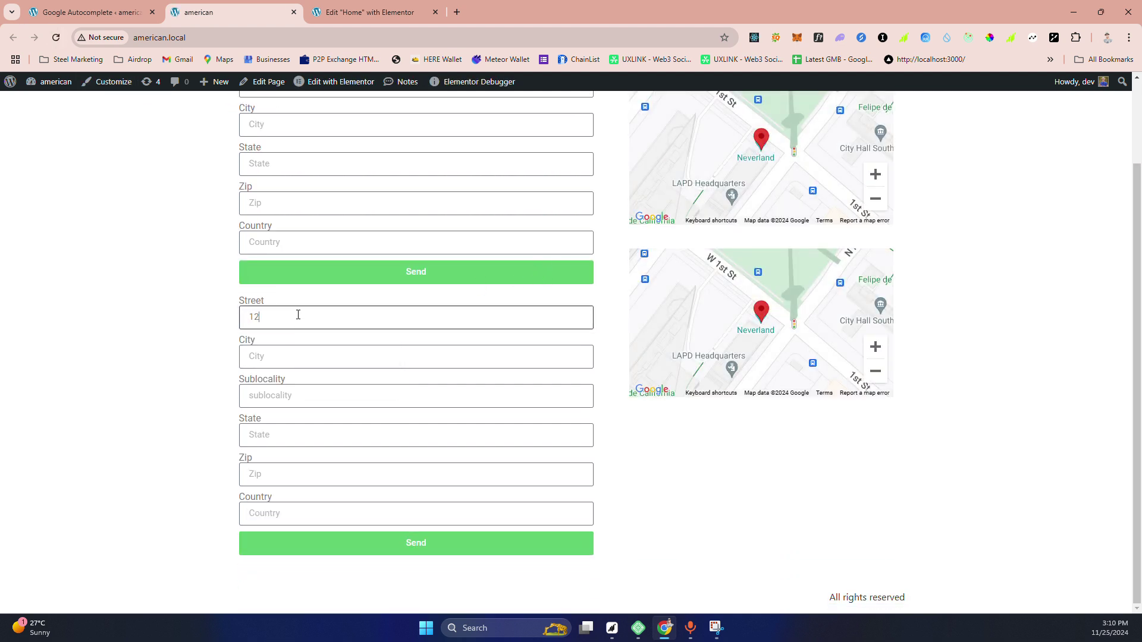
pyautogui.click(398, 361)
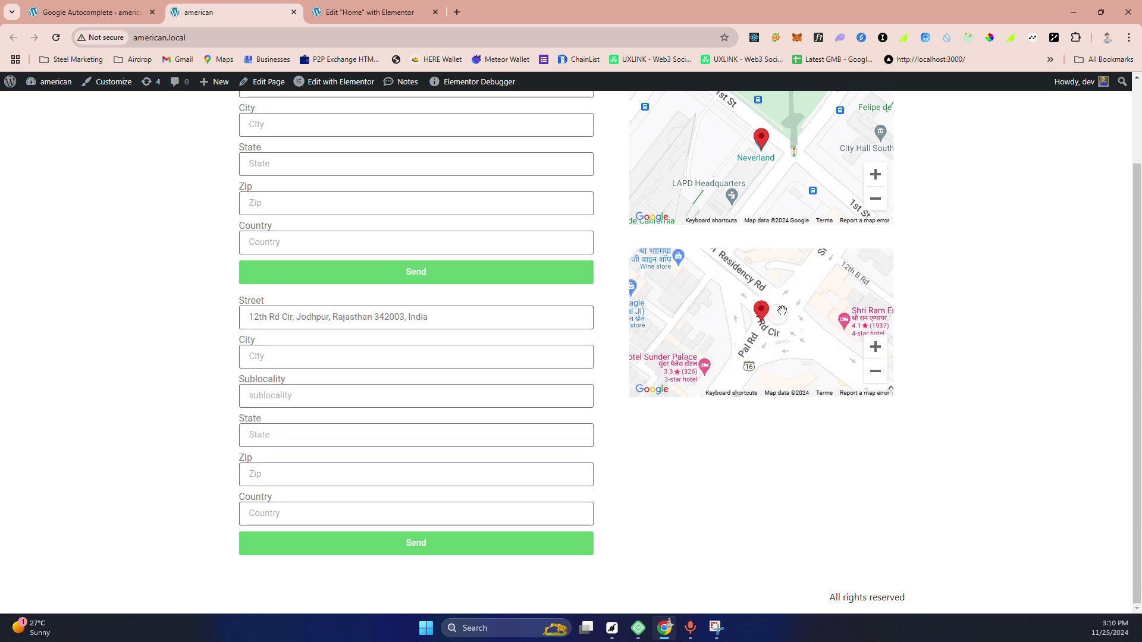
pyautogui.tripleClick(446, 316)
pyautogui.write('4')
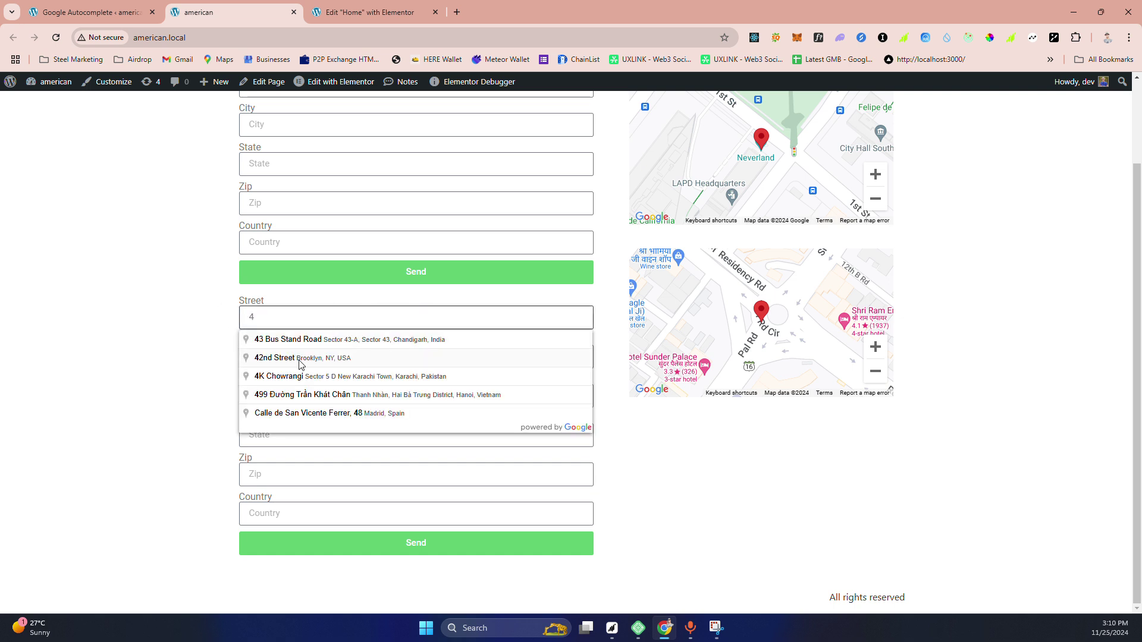
pyautogui.click(344, 381)
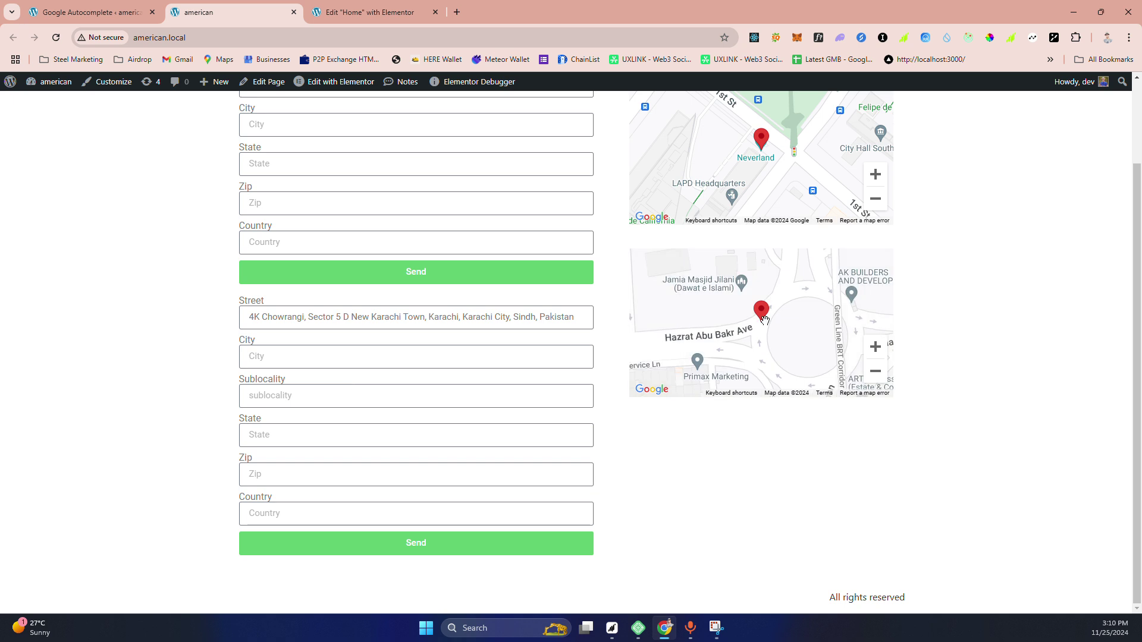
# Drag the lower and upper map markers so both forms update.
pyautogui.moveTo(765, 319)
pyautogui.mouseDown()
pyautogui.moveTo(778, 283)
pyautogui.moveTo(752, 262)
pyautogui.moveTo(754, 288)
pyautogui.moveTo(754, 274)
pyautogui.mouseUp()
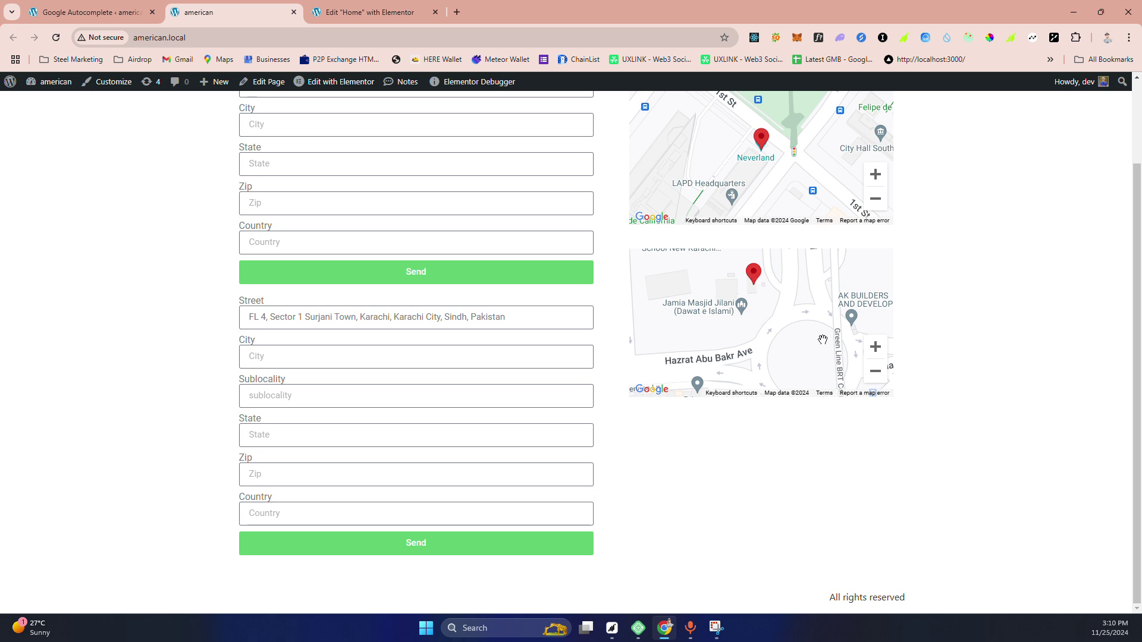
pyautogui.scroll(2, 1010, 324)
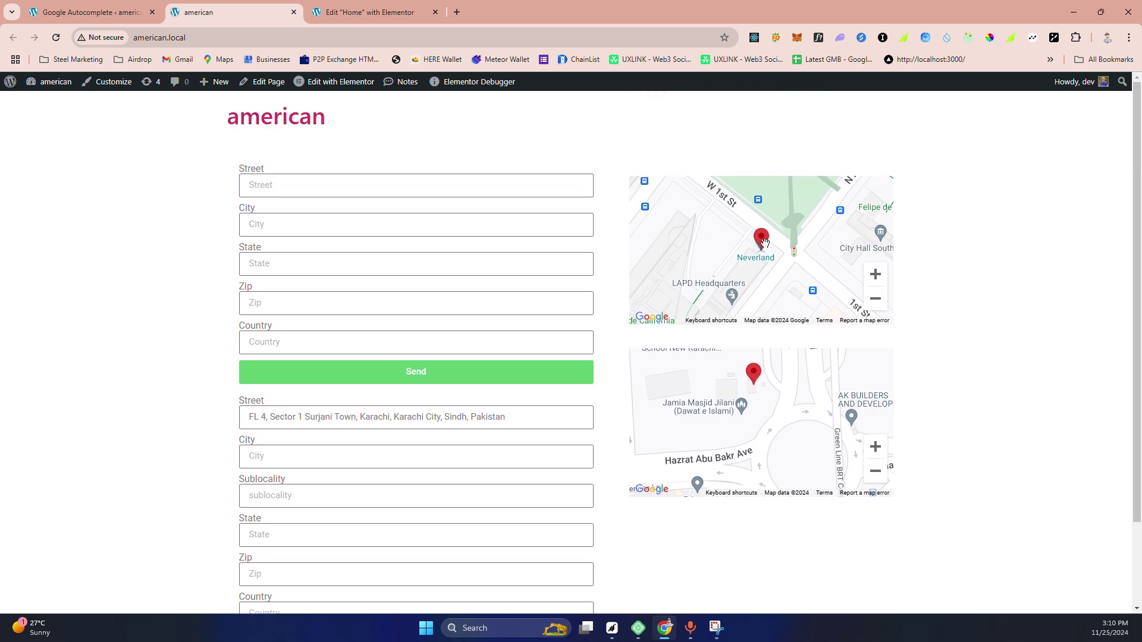
pyautogui.moveTo(761, 239); pyautogui.dragTo(675, 227)
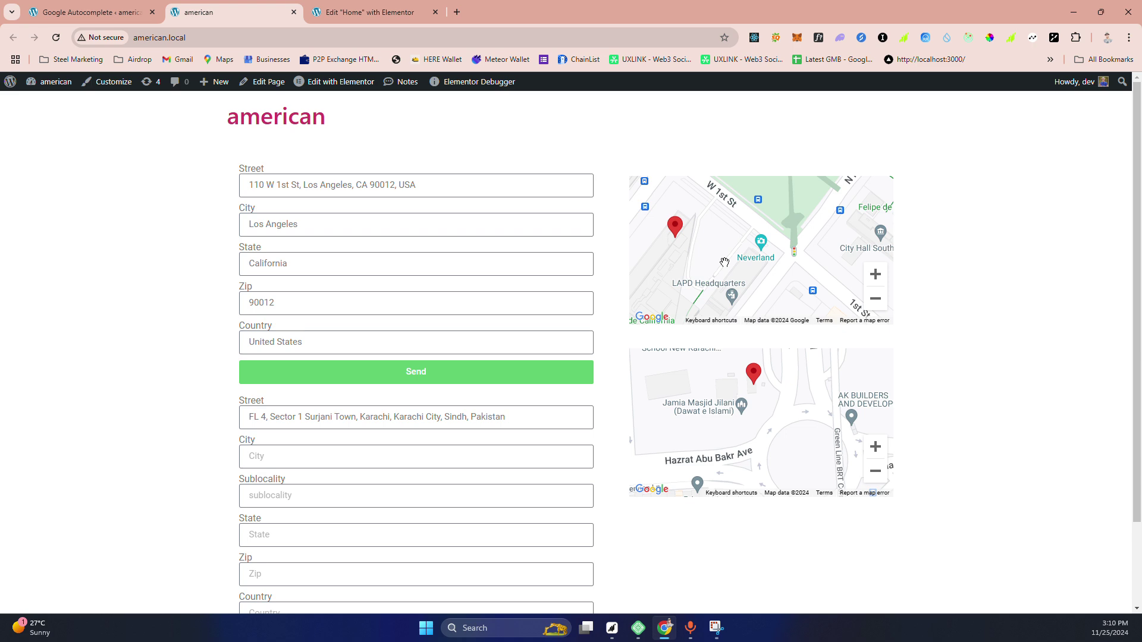
pyautogui.click(105, 6)
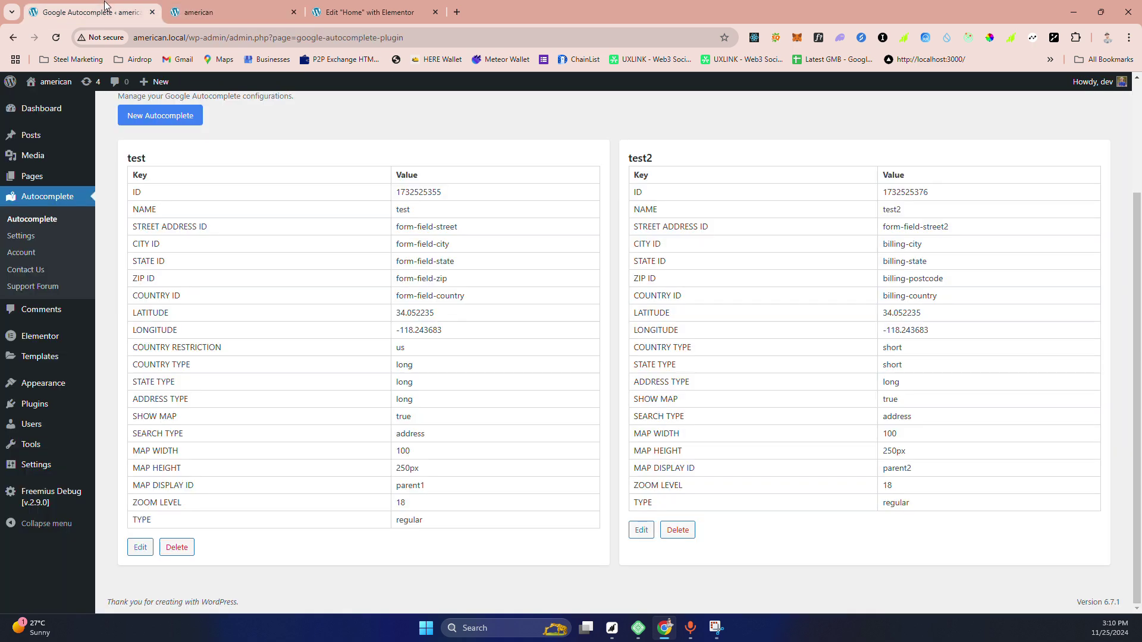
# Edit the test configuration: Show Map off, map width 50%, map height 200, then save.
pyautogui.click(141, 548)
pyautogui.scroll(-2, 535, 352)
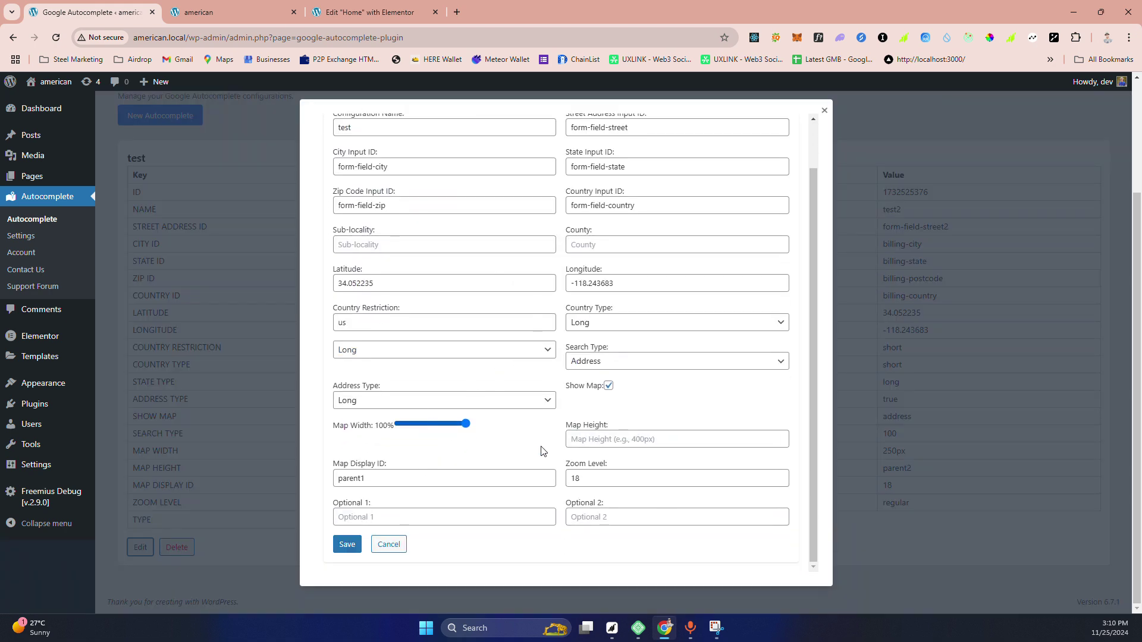
pyautogui.scroll(1, 543, 451)
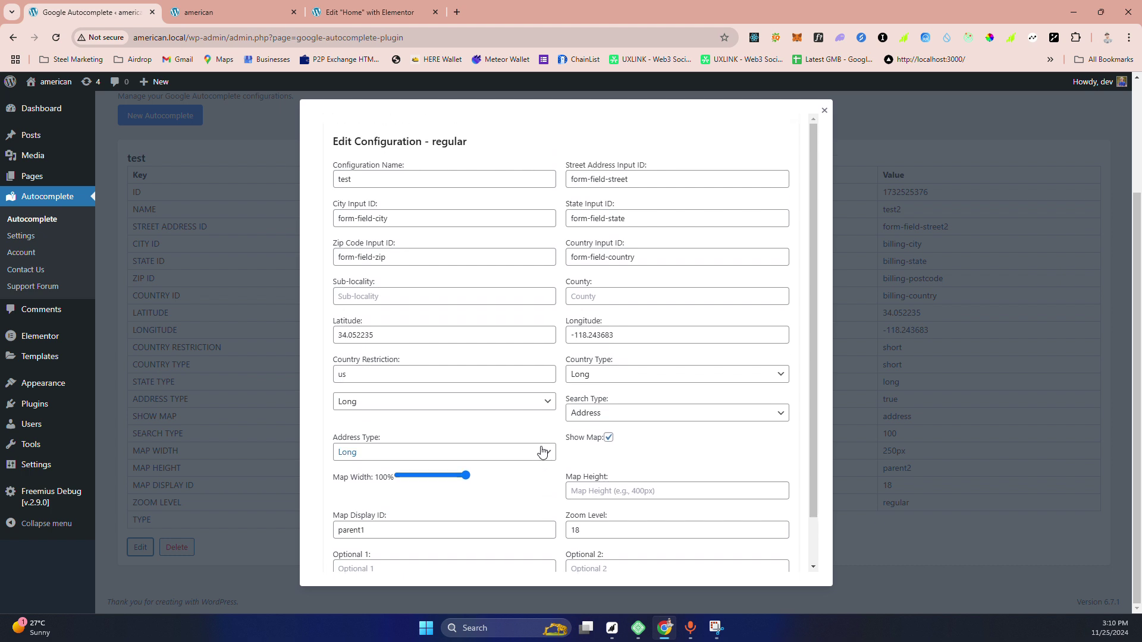
pyautogui.scroll(-1, 543, 452)
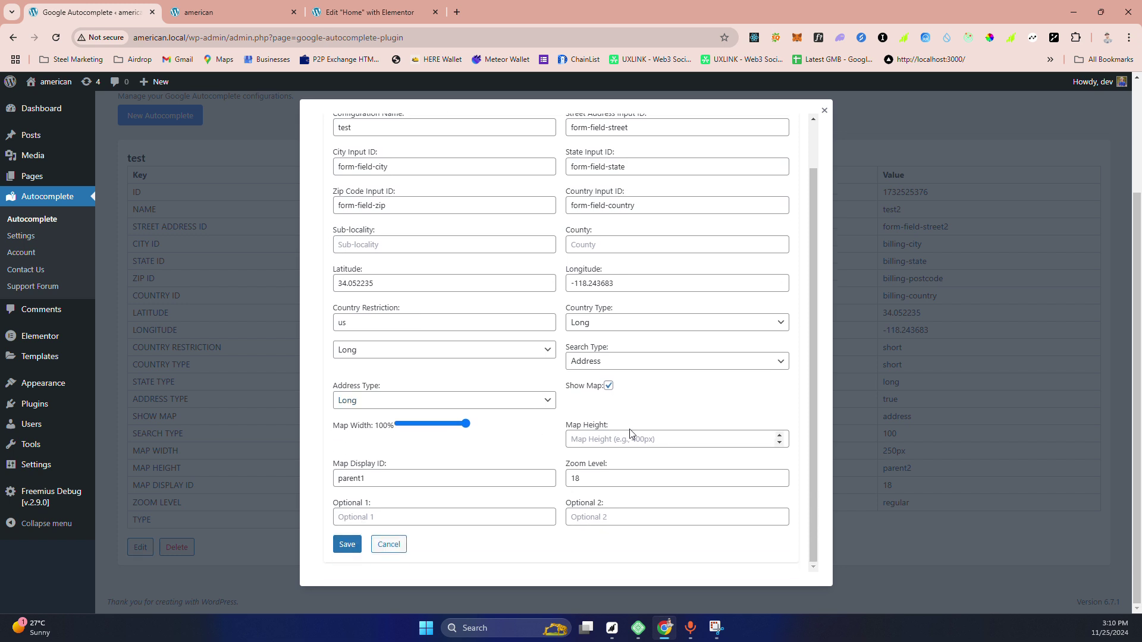
pyautogui.click(615, 438)
pyautogui.click(601, 409)
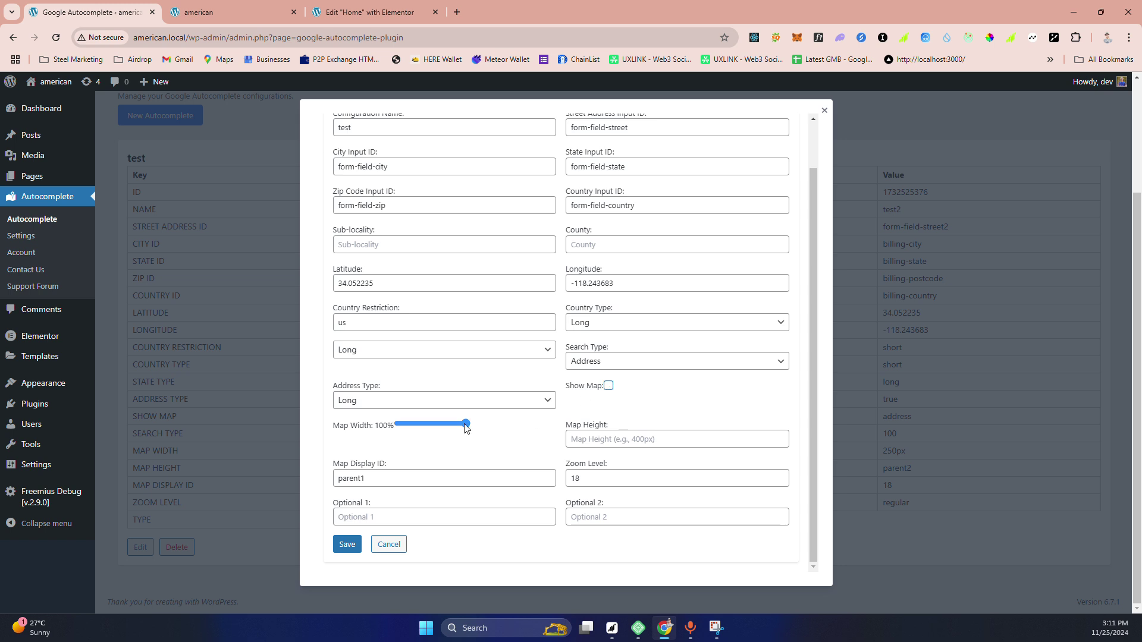
pyautogui.moveTo(466, 424); pyautogui.dragTo(425, 429)
pyautogui.click(670, 440)
pyautogui.write('200')
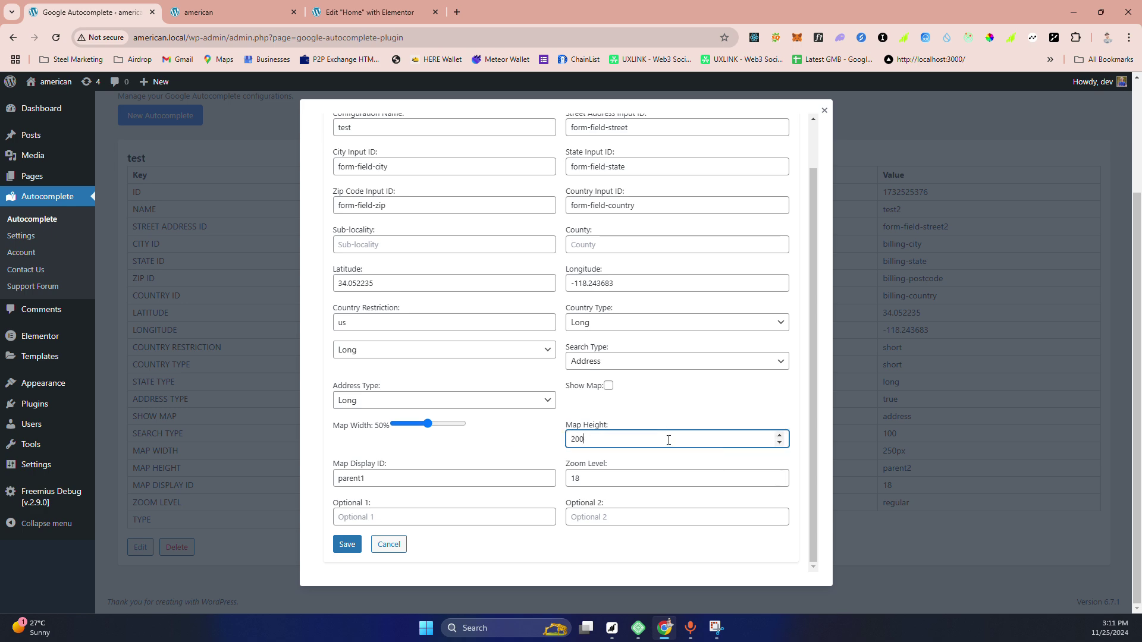
pyautogui.click(662, 416)
pyautogui.click(346, 544)
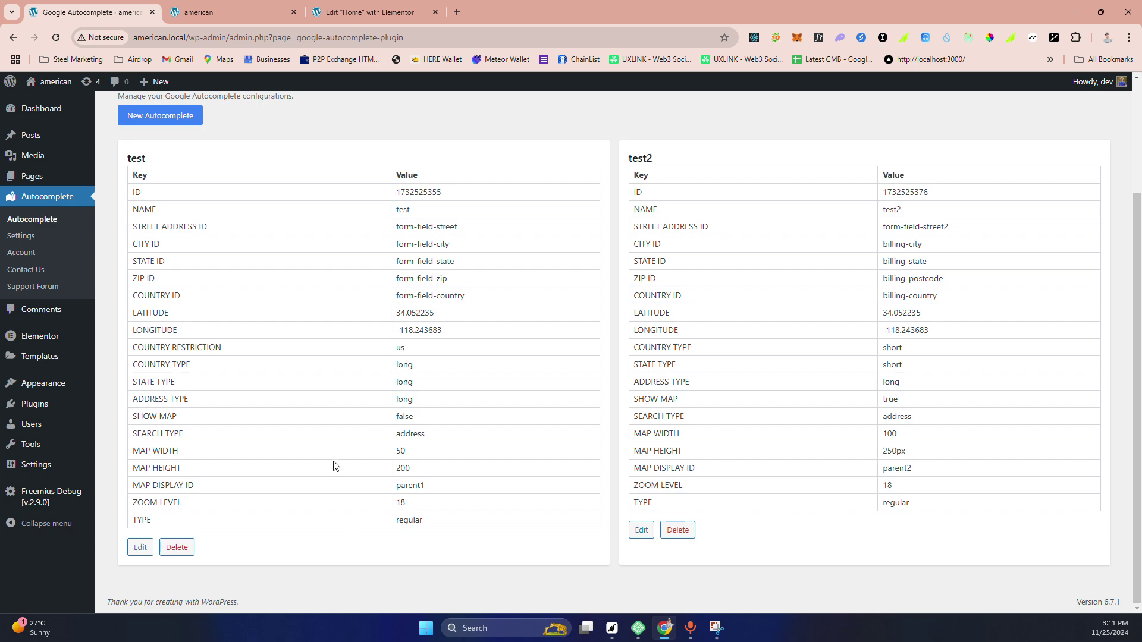
# Reload the front-end page to check the test configuration's new map settings.
pyautogui.click(201, 12)
pyautogui.click(59, 38)
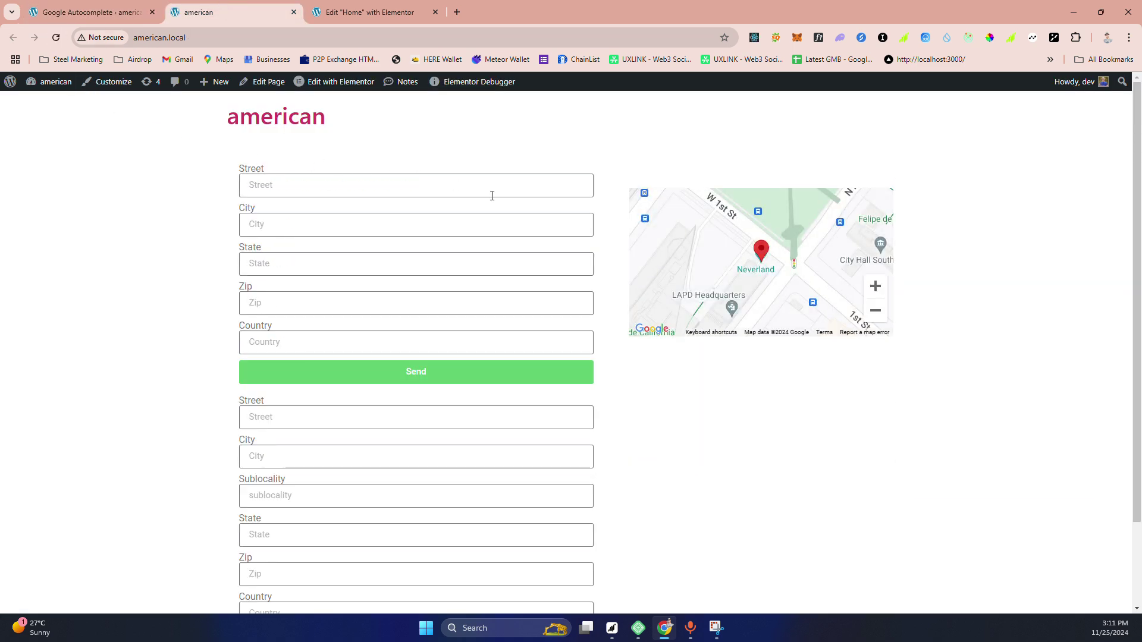
pyautogui.scroll(-2, 492, 196)
pyautogui.scroll(2, 668, 275)
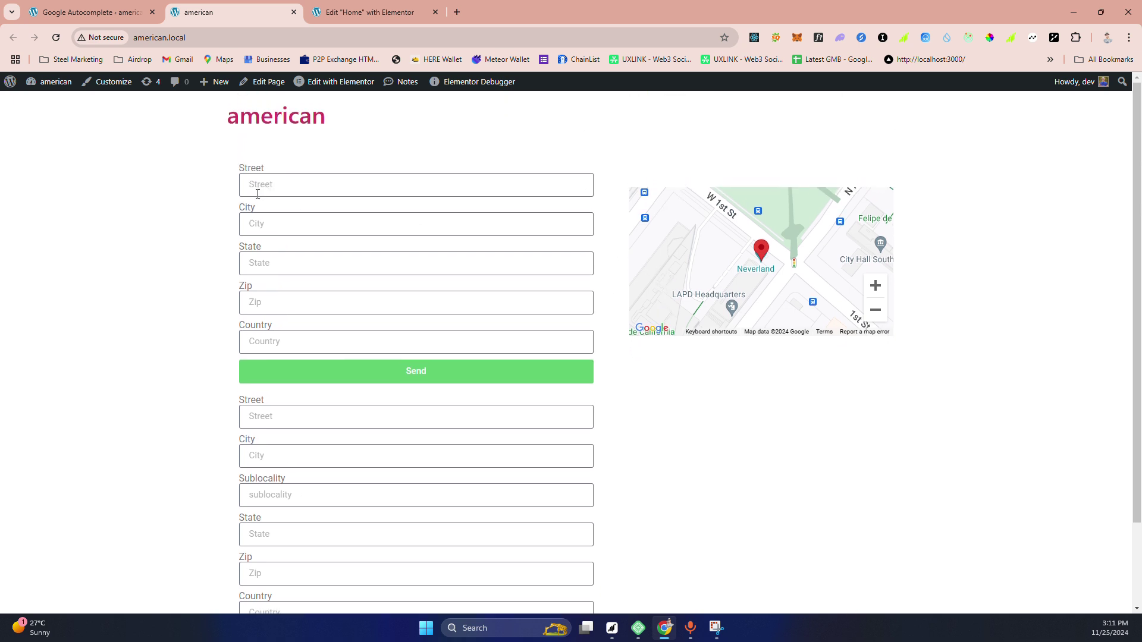
pyautogui.scroll(-2, 258, 194)
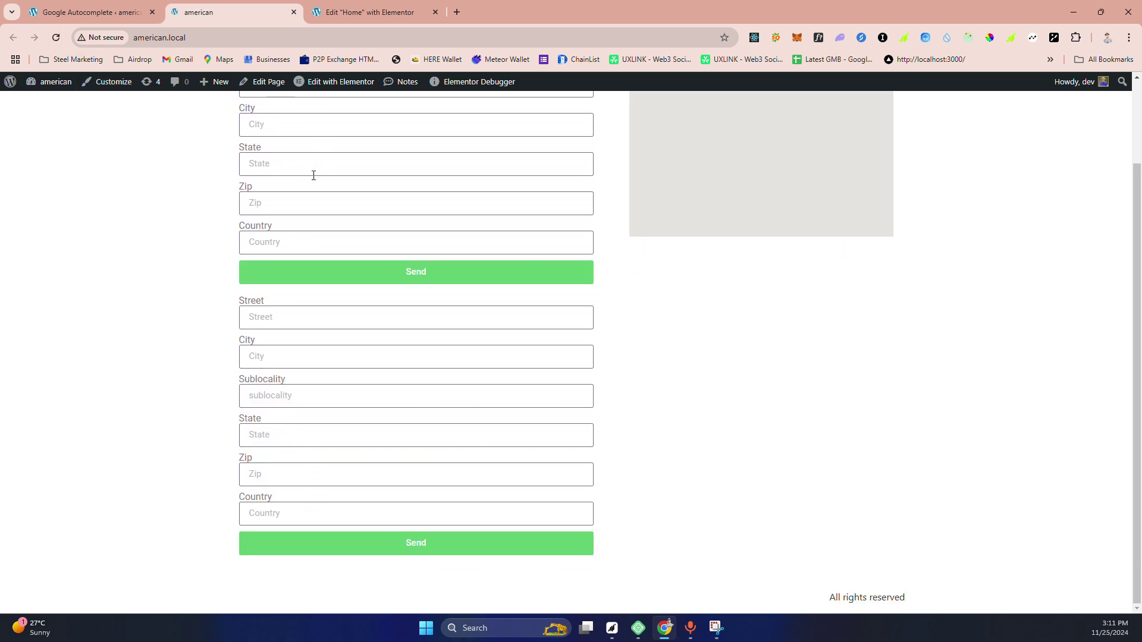
pyautogui.scroll(5, 314, 175)
# Back in the configurations list, enable Show Map on the test configuration and save.
pyautogui.click(89, 12)
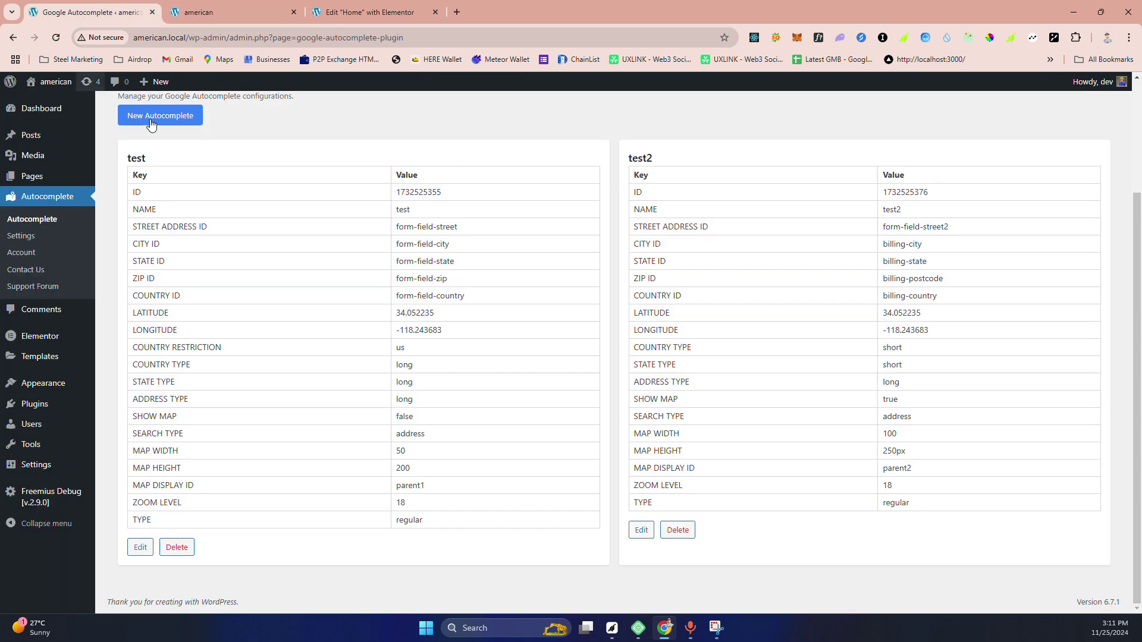
pyautogui.click(141, 547)
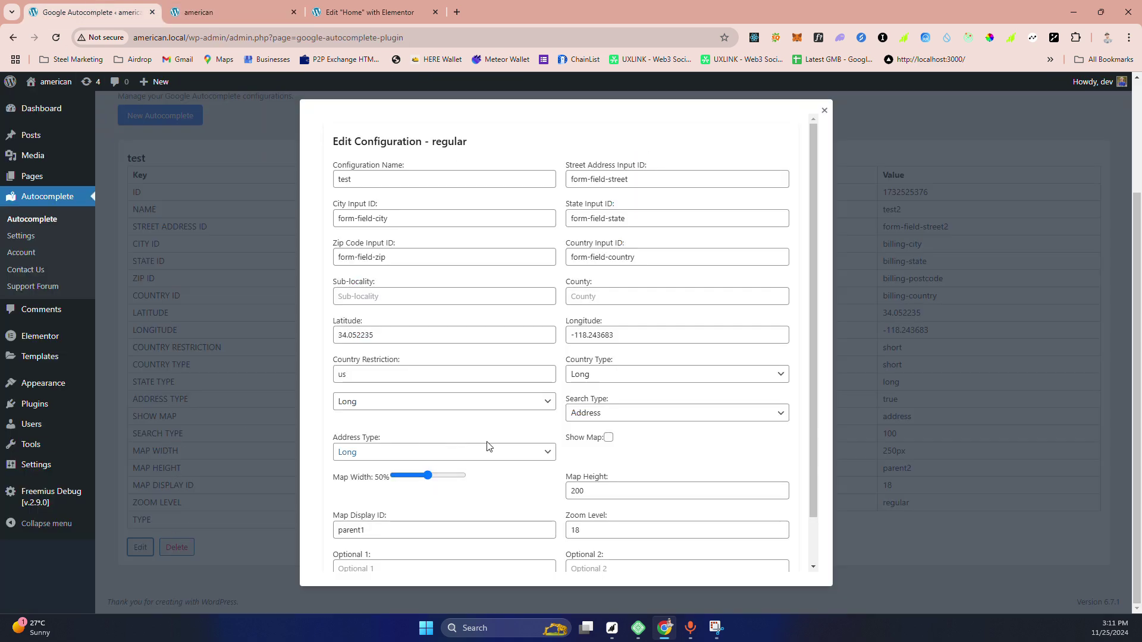
pyautogui.click(608, 438)
pyautogui.scroll(-2, 525, 372)
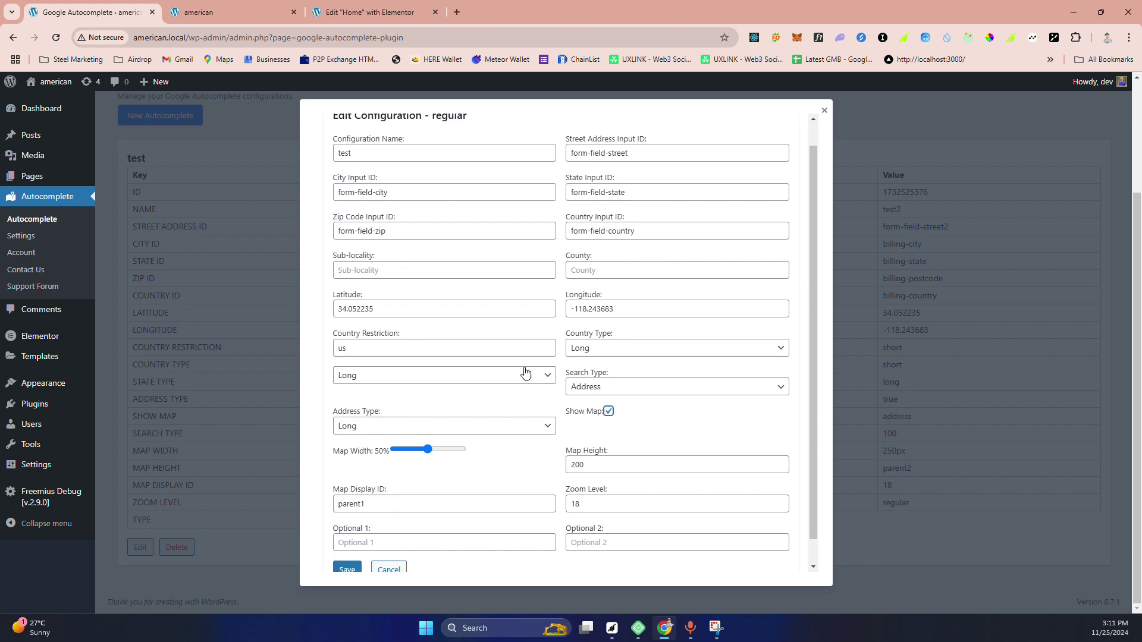
pyautogui.click(361, 546)
# Reload the front page to see the small map, then return to the configurations list.
pyautogui.click(232, 12)
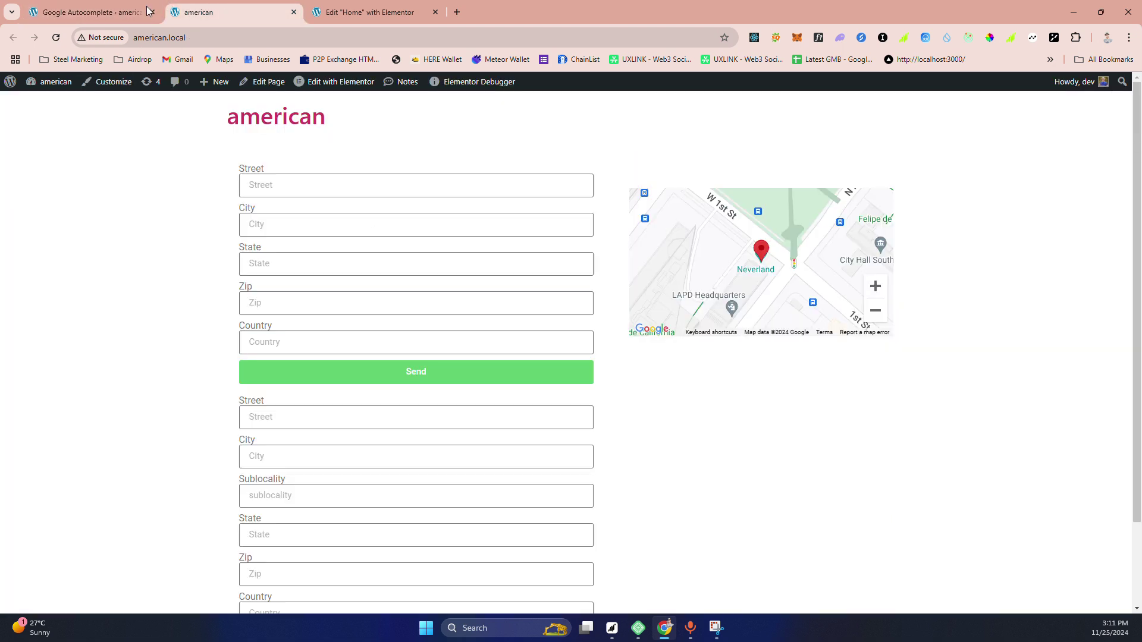
pyautogui.click(55, 37)
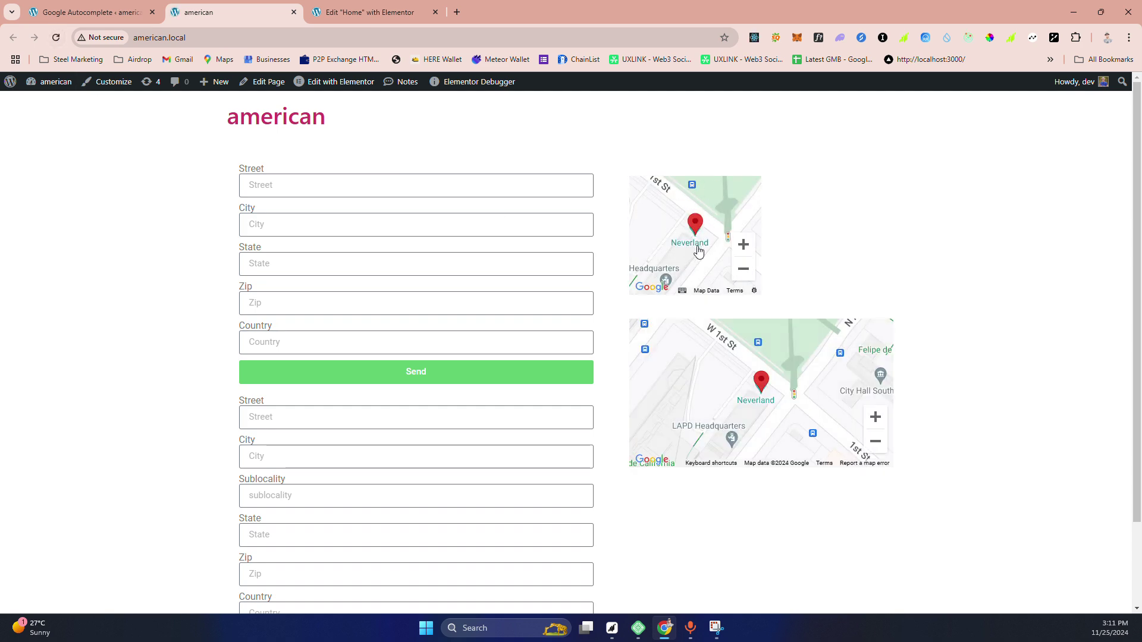
pyautogui.click(100, 5)
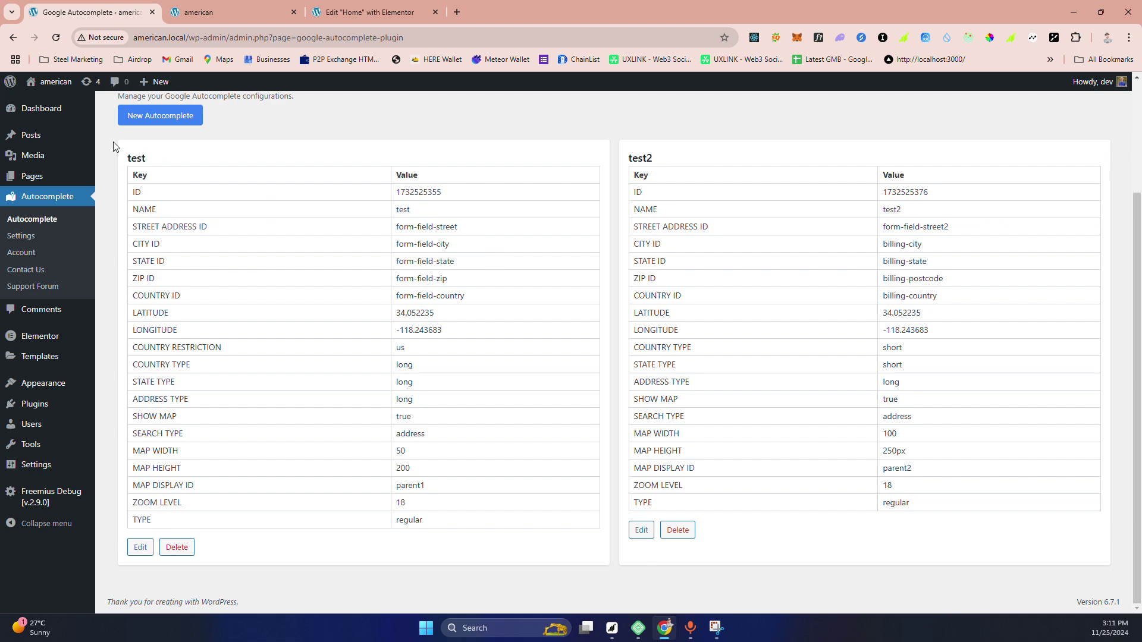
pyautogui.click(142, 548)
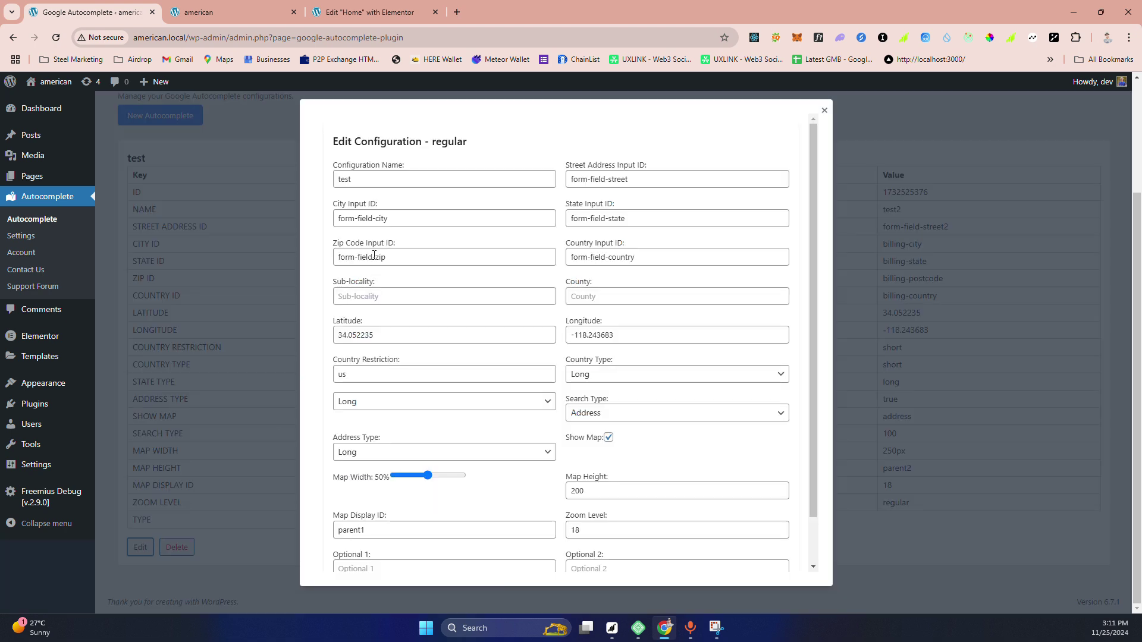
pyautogui.scroll(3, 398, 234)
pyautogui.scroll(-1, 400, 234)
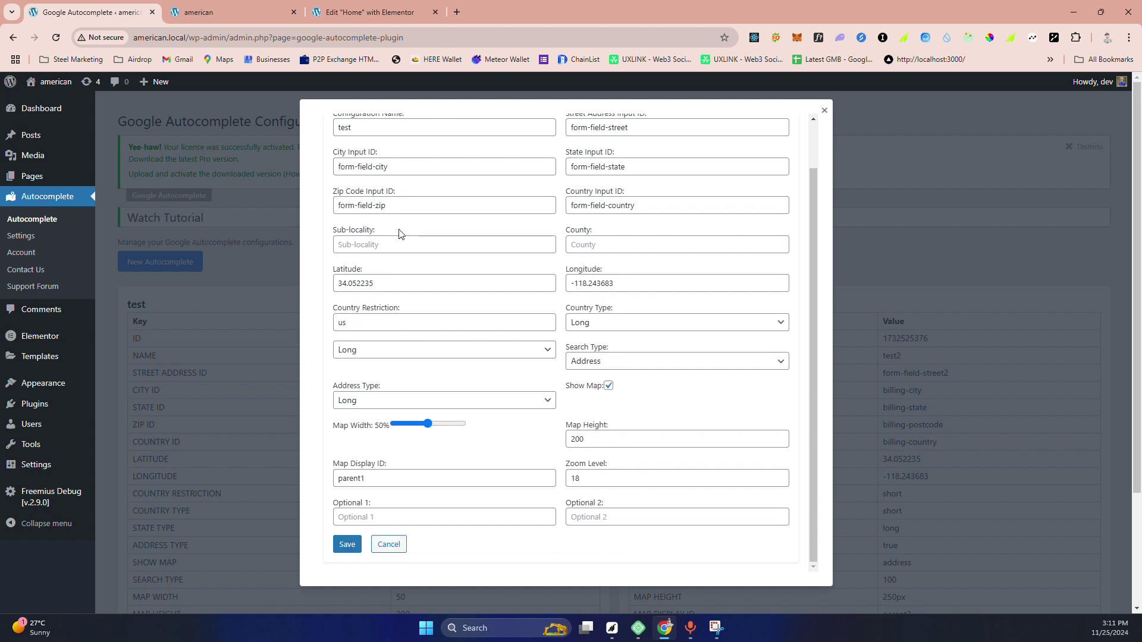
pyautogui.scroll(-3, 168, 265)
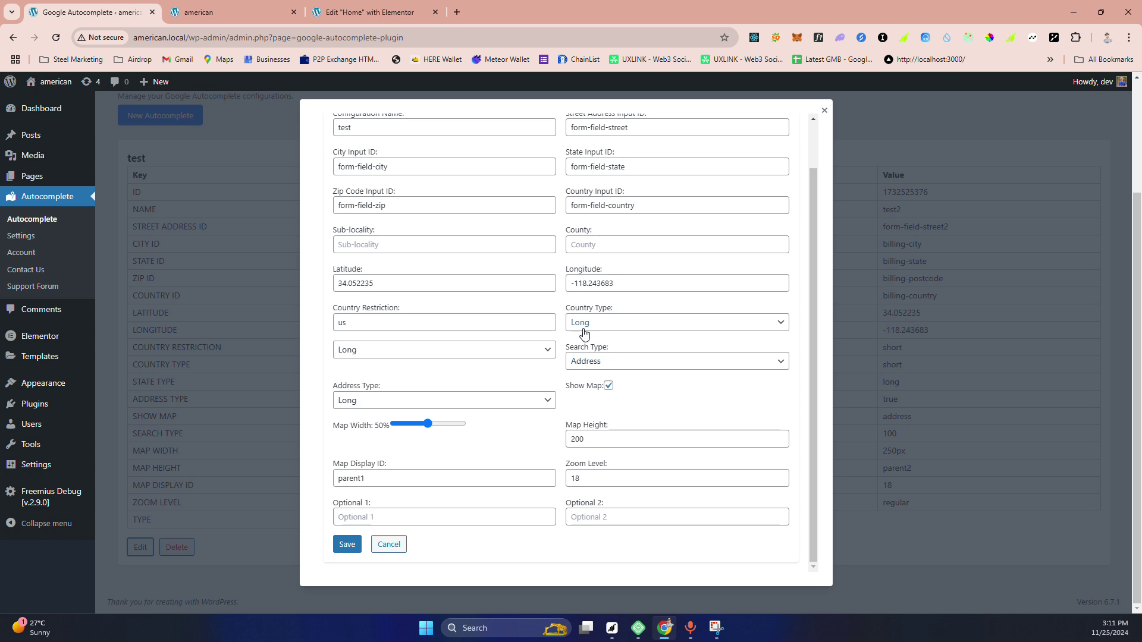
pyautogui.scroll(1, 563, 324)
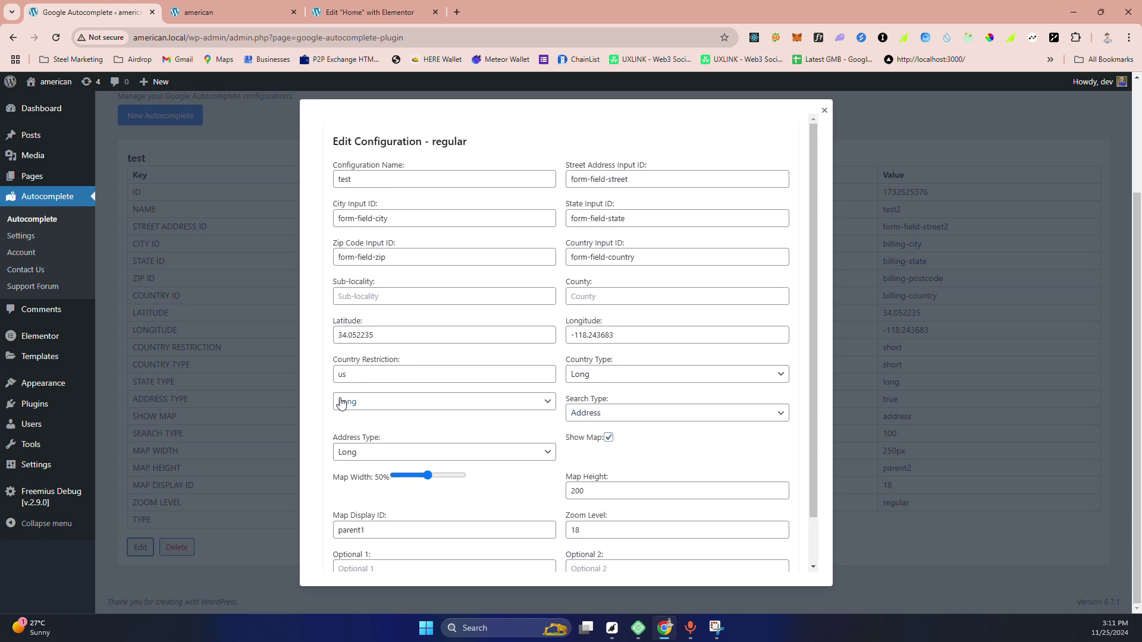
pyautogui.moveTo(390, 406); pyautogui.dragTo(309, 387)
pyautogui.click(315, 368)
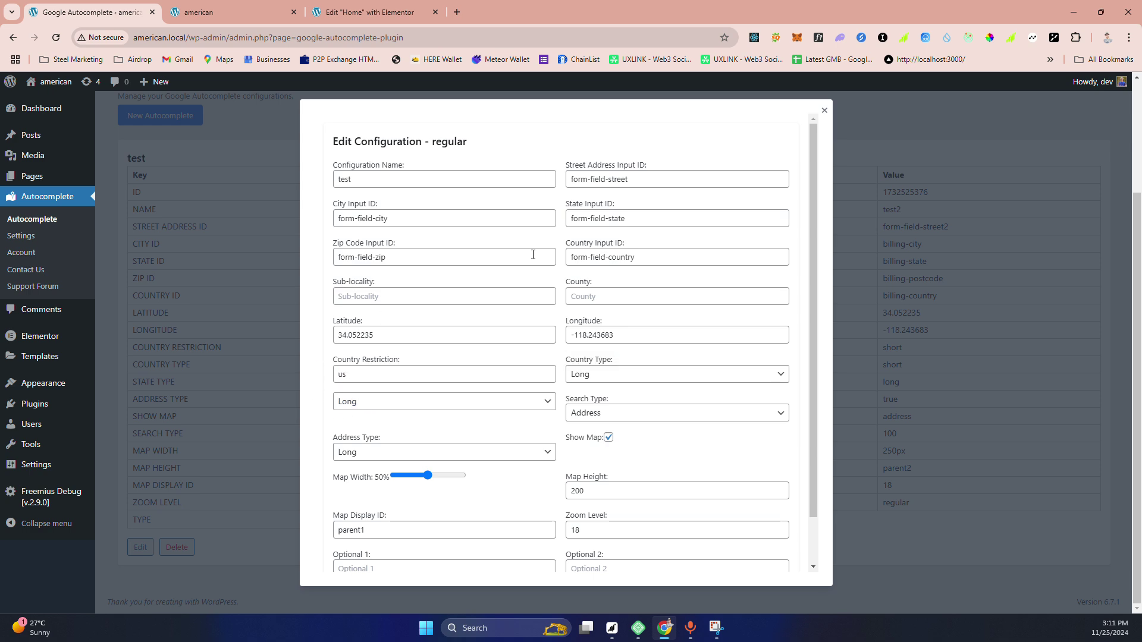
pyautogui.scroll(-1, 533, 254)
pyautogui.scroll(1, 661, 191)
pyautogui.click(825, 110)
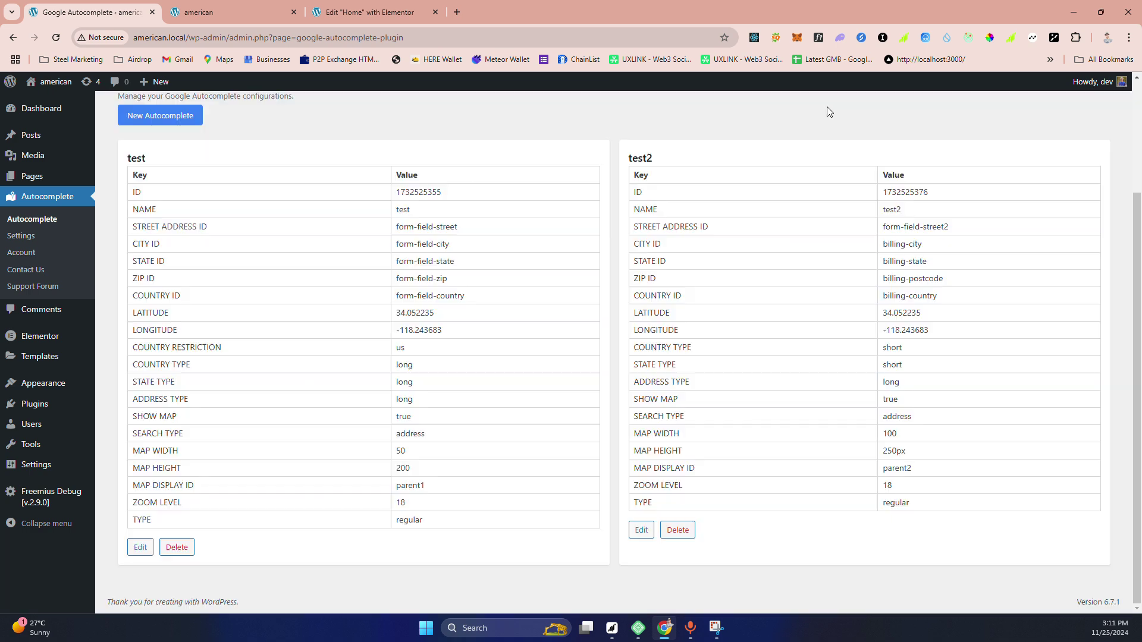
# Deactivate the license on the Autocomplete Account page, confirm, and view the Upgrade pricing page.
pyautogui.click(27, 252)
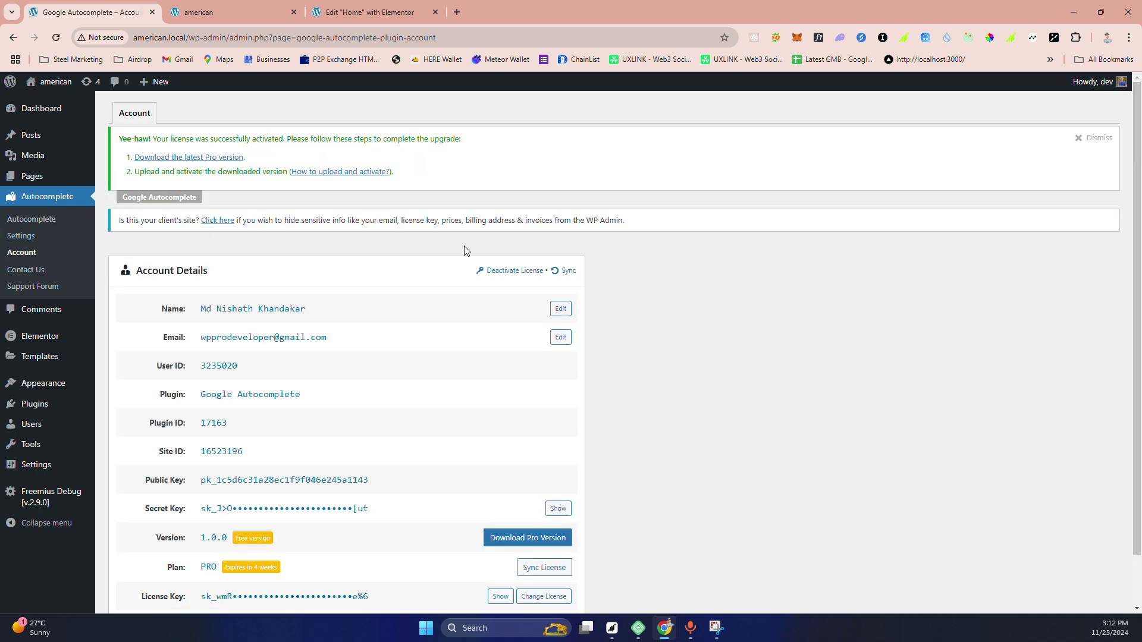
pyautogui.click(520, 278)
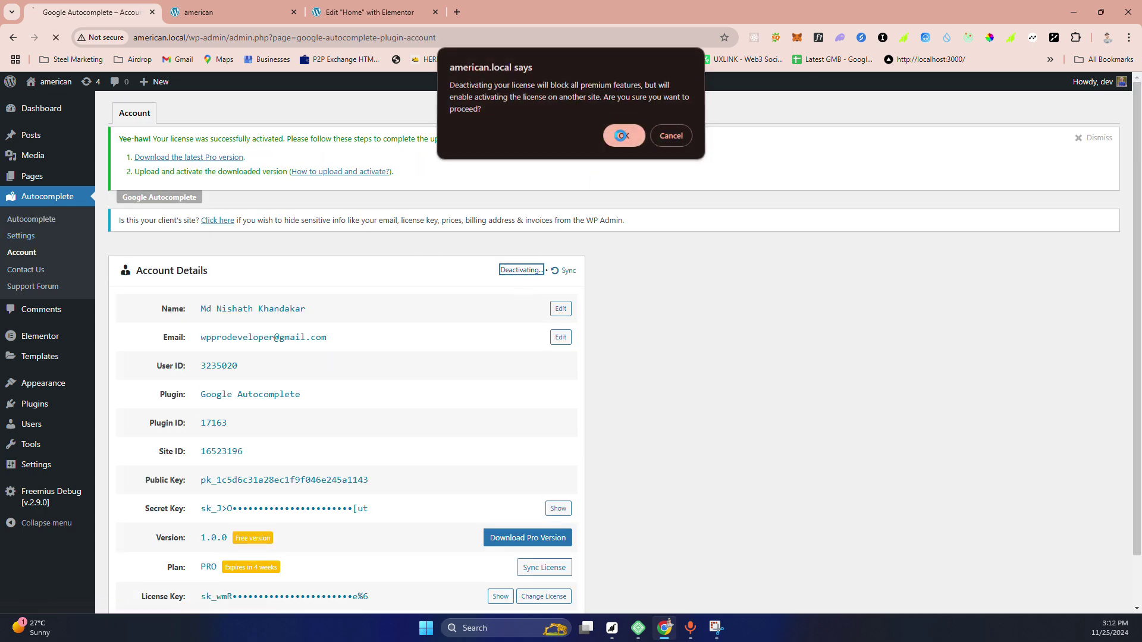
pyautogui.click(620, 135)
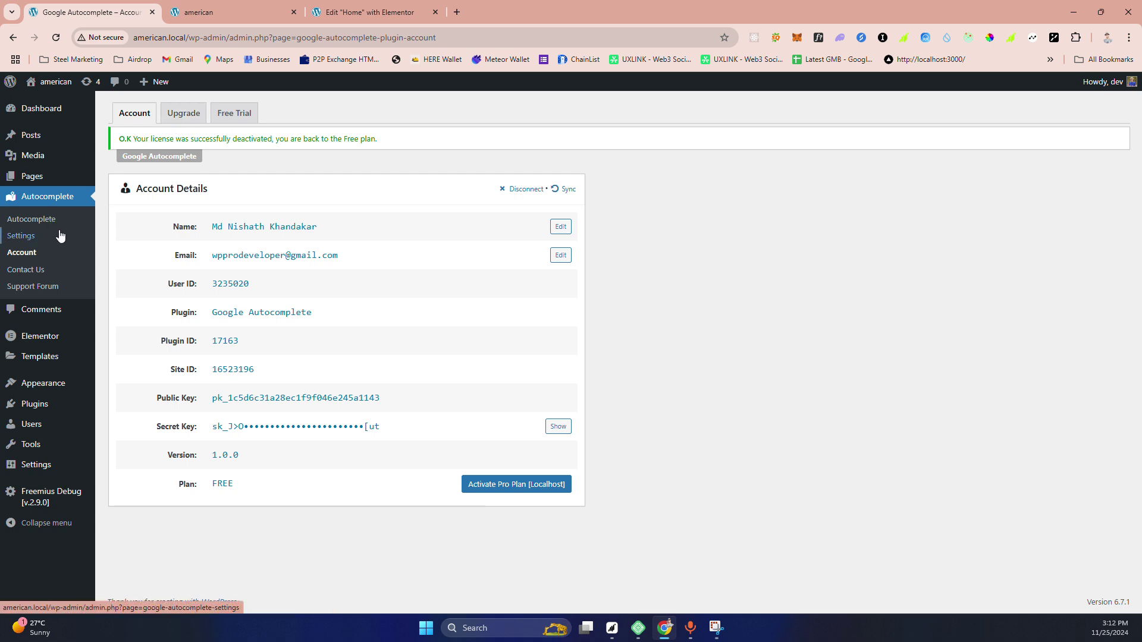
pyautogui.click(192, 122)
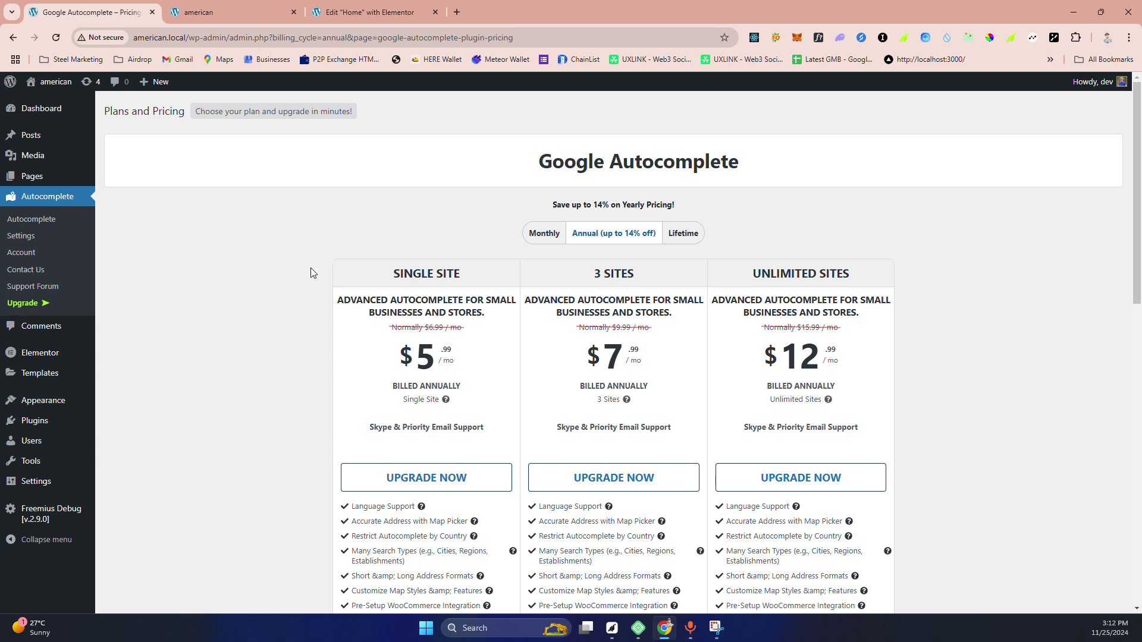
# Compare plan prices by toggling Monthly, Annual and Lifetime billing, ending on Monthly.
pyautogui.scroll(-3, 312, 273)
pyautogui.scroll(2, 334, 288)
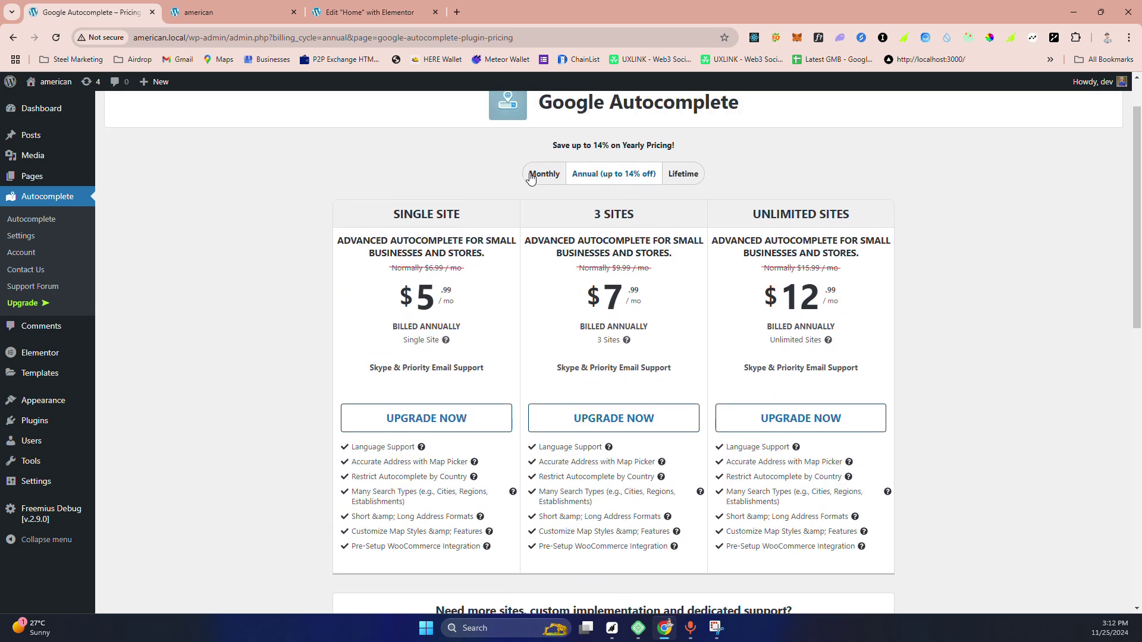
pyautogui.click(540, 176)
pyautogui.click(610, 181)
pyautogui.click(671, 175)
pyautogui.click(538, 177)
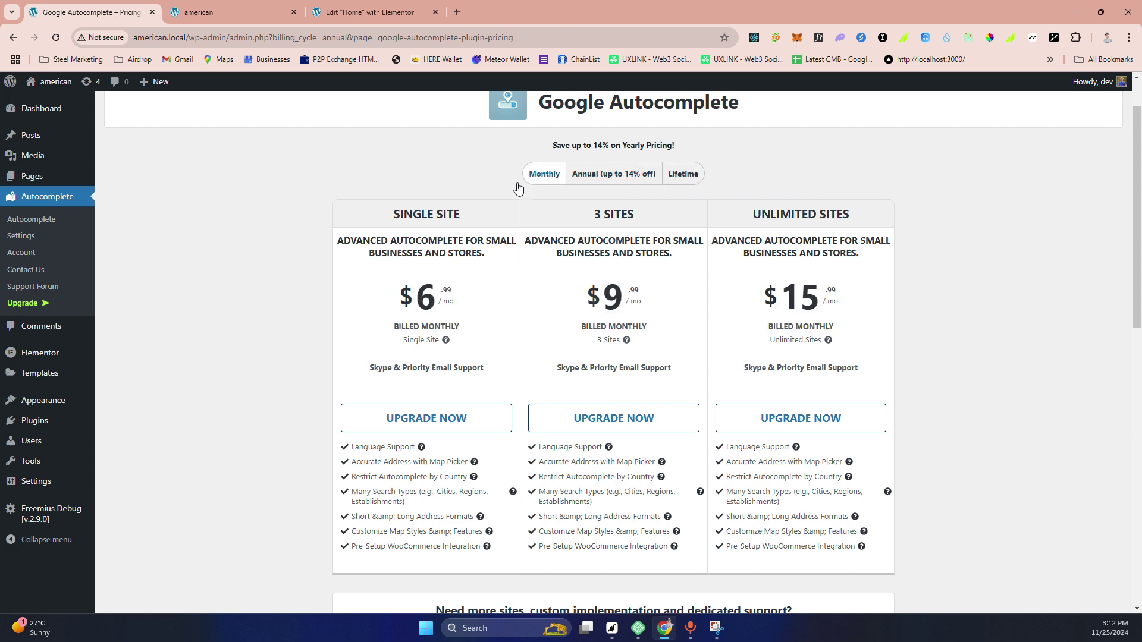
pyautogui.scroll(1, 476, 202)
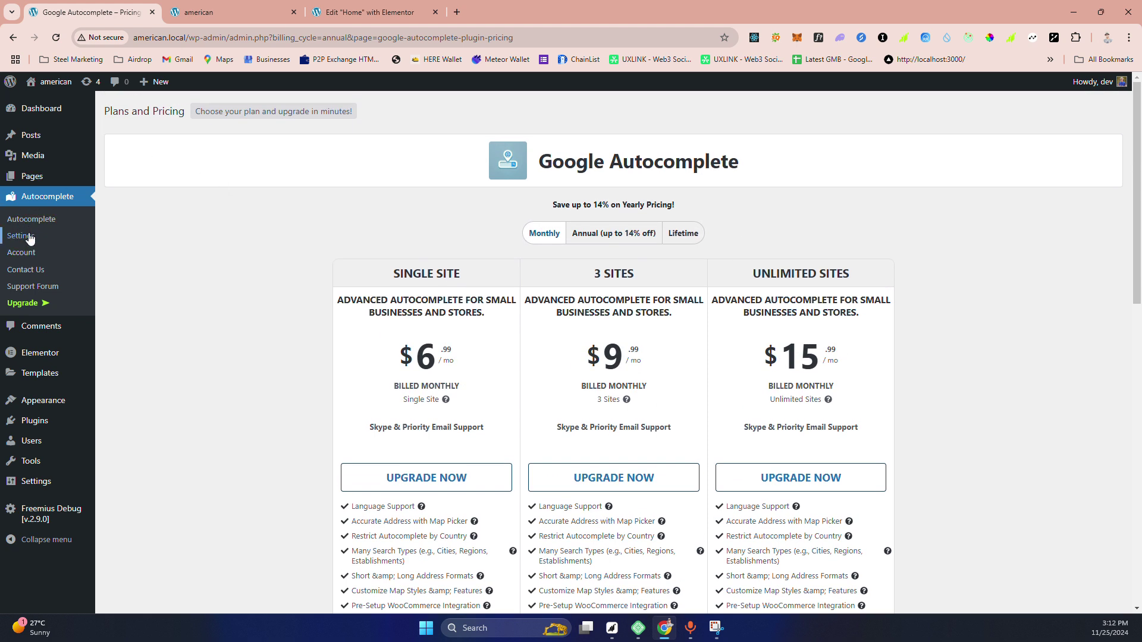
# From the Account page, view the 3-day free-trial plans monthly, then annual at $5.99, $7.99, $12.99.
pyautogui.click(22, 252)
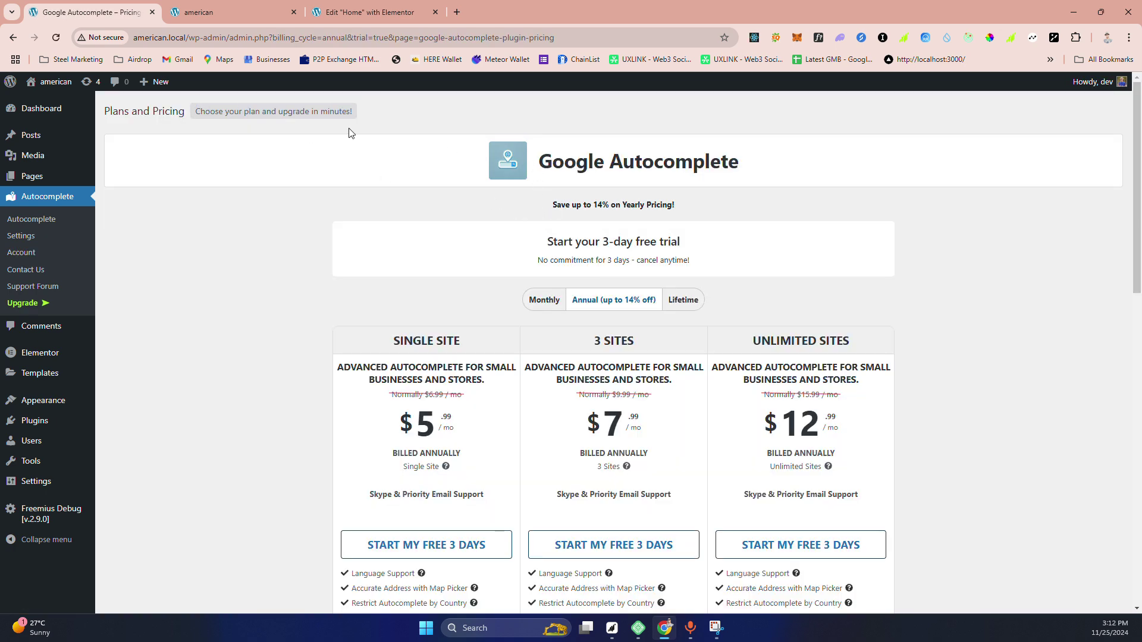
pyautogui.scroll(-3, 437, 260)
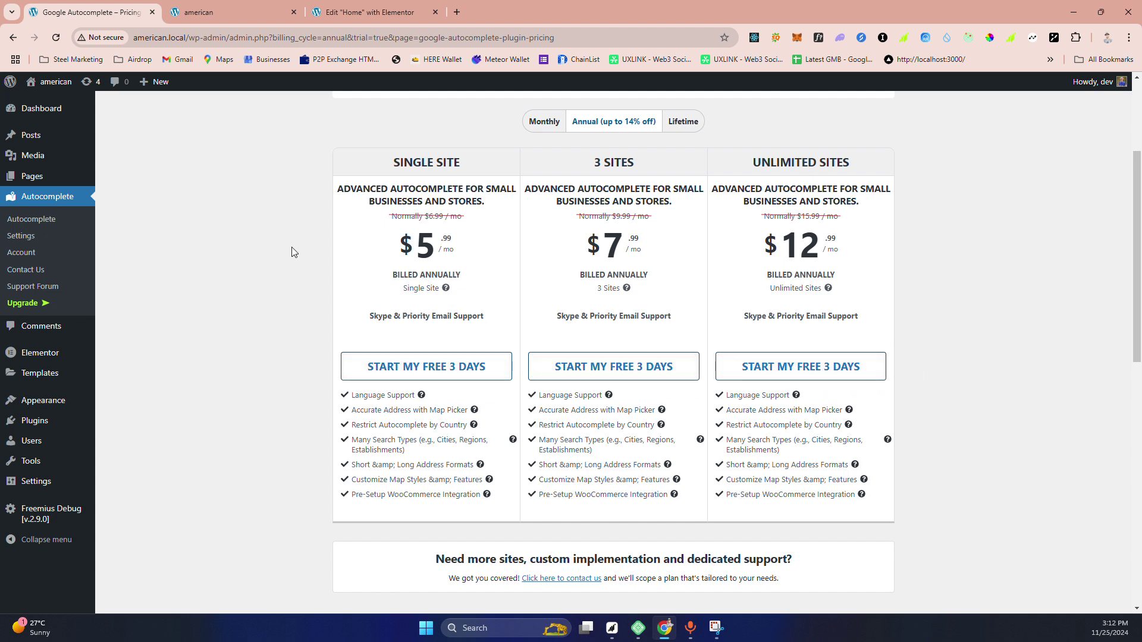
pyautogui.scroll(-3, 762, 360)
pyautogui.scroll(6, 463, 241)
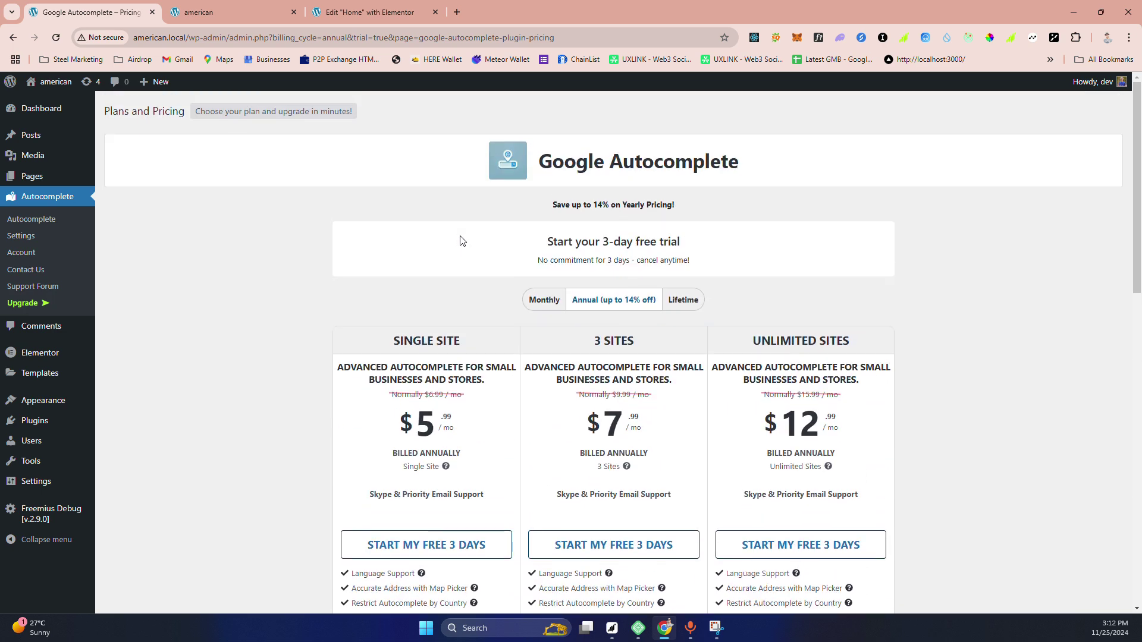
pyautogui.click(555, 301)
pyautogui.click(573, 301)
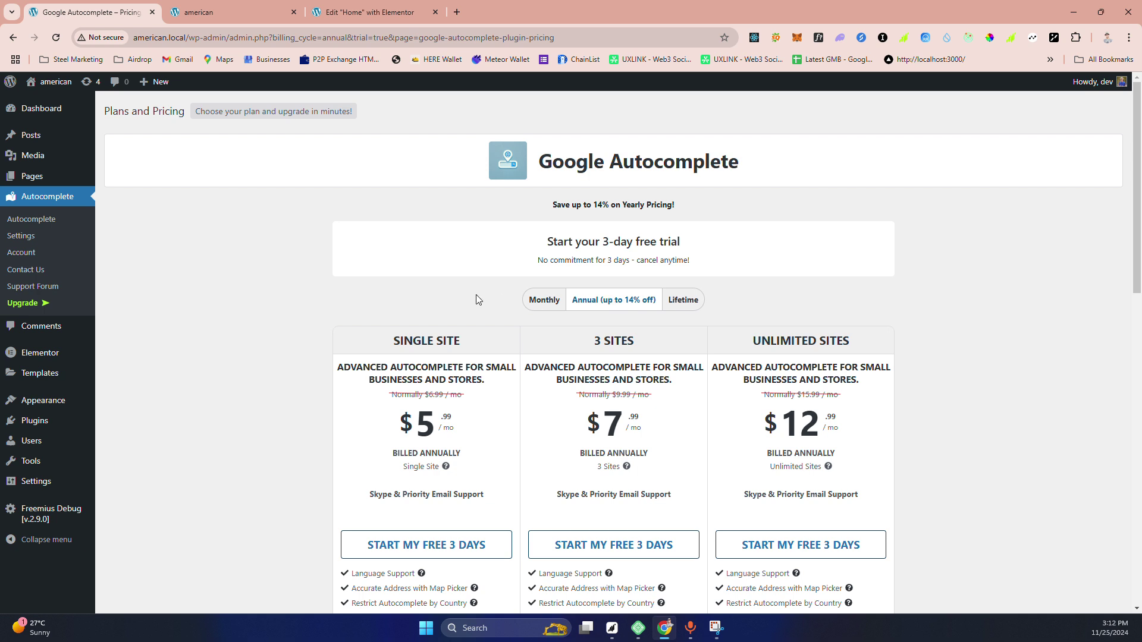